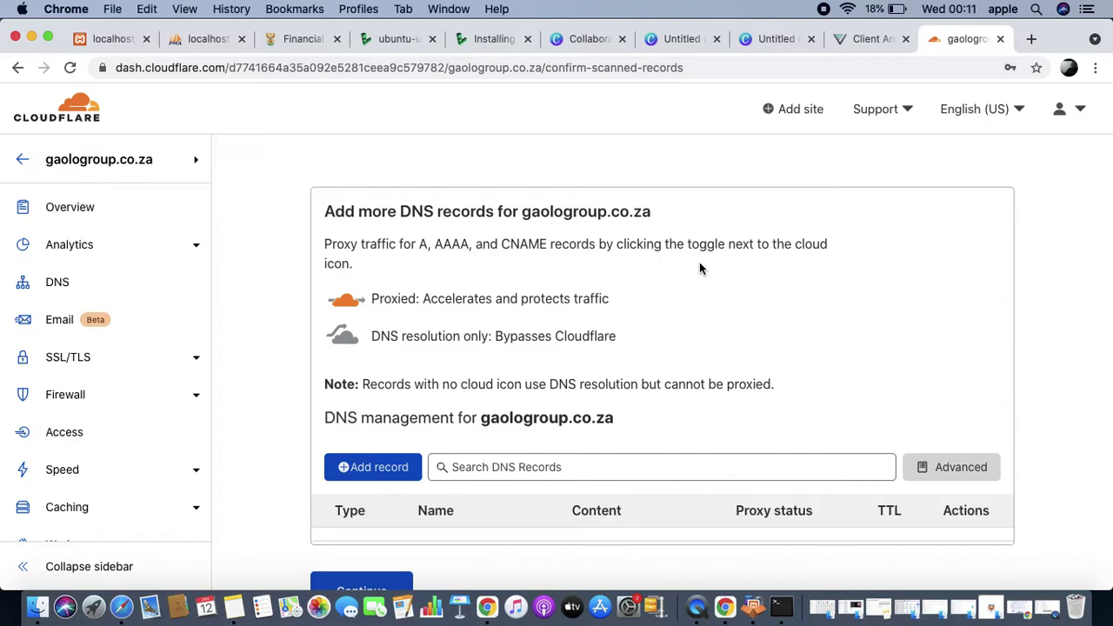
# Step: Review the overview details of gaologroup.co.za in the VEHOST client area
pyautogui.click(495, 45)
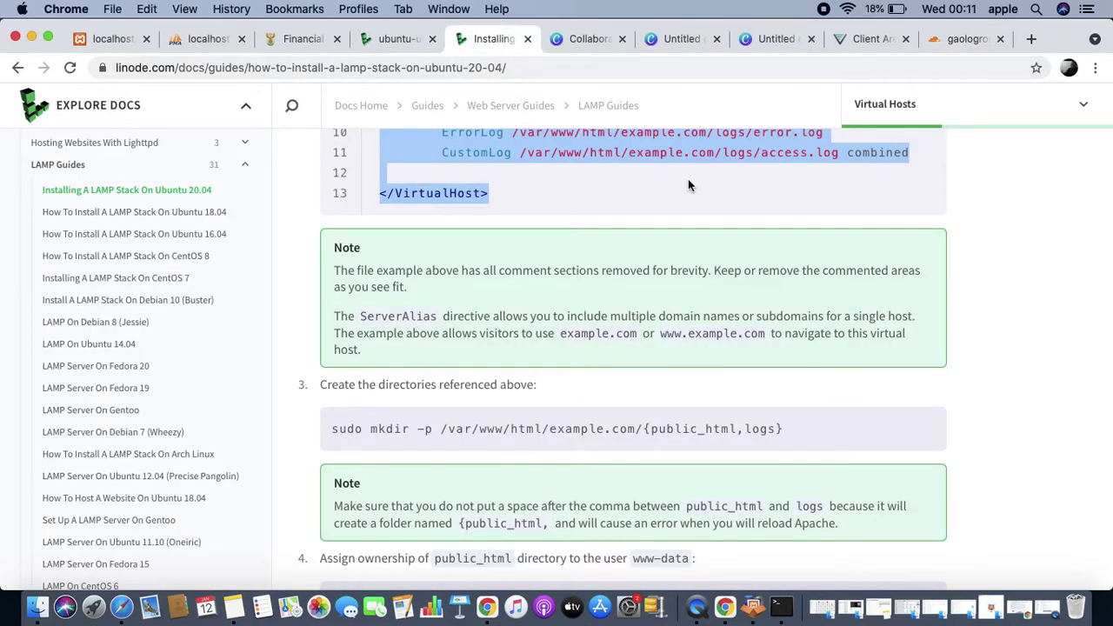
pyautogui.click(865, 39)
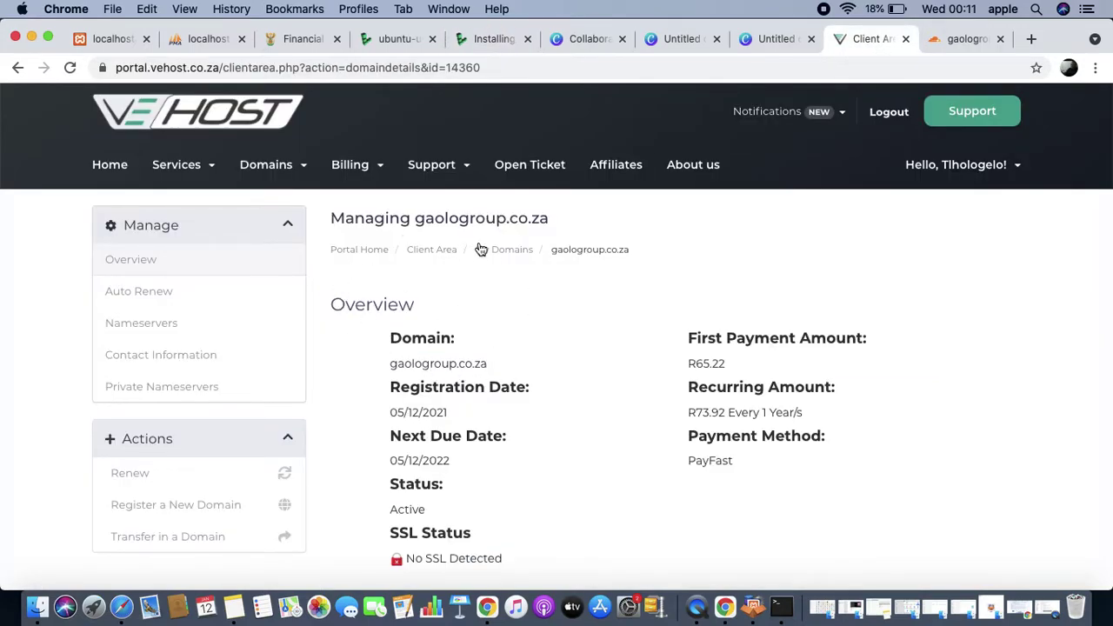
pyautogui.scroll(-3, 517, 376)
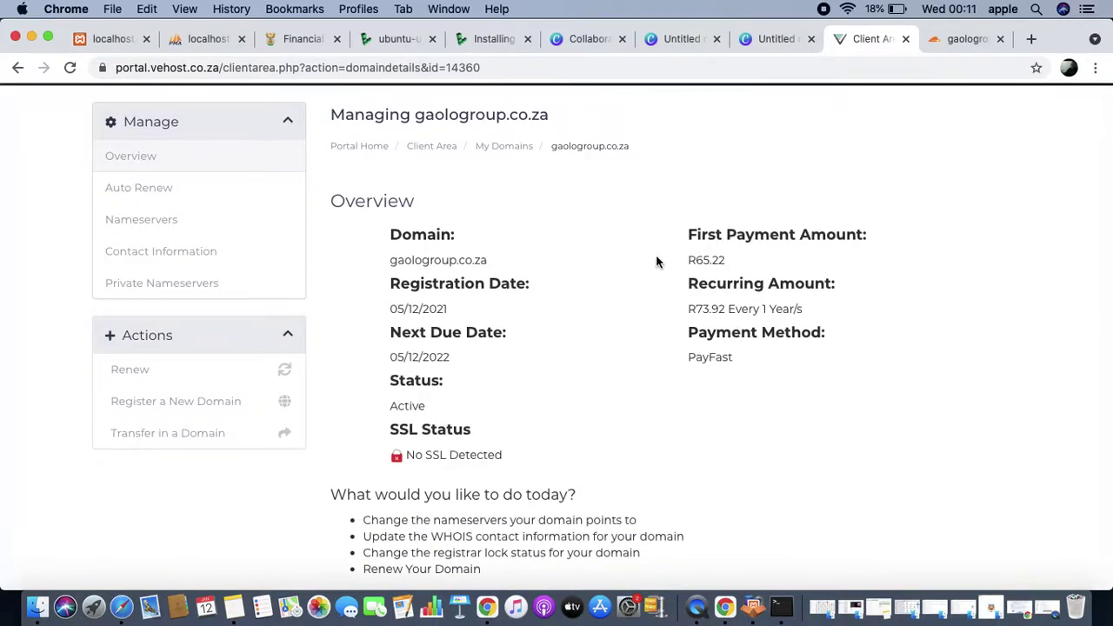
pyautogui.scroll(-4, 731, 335)
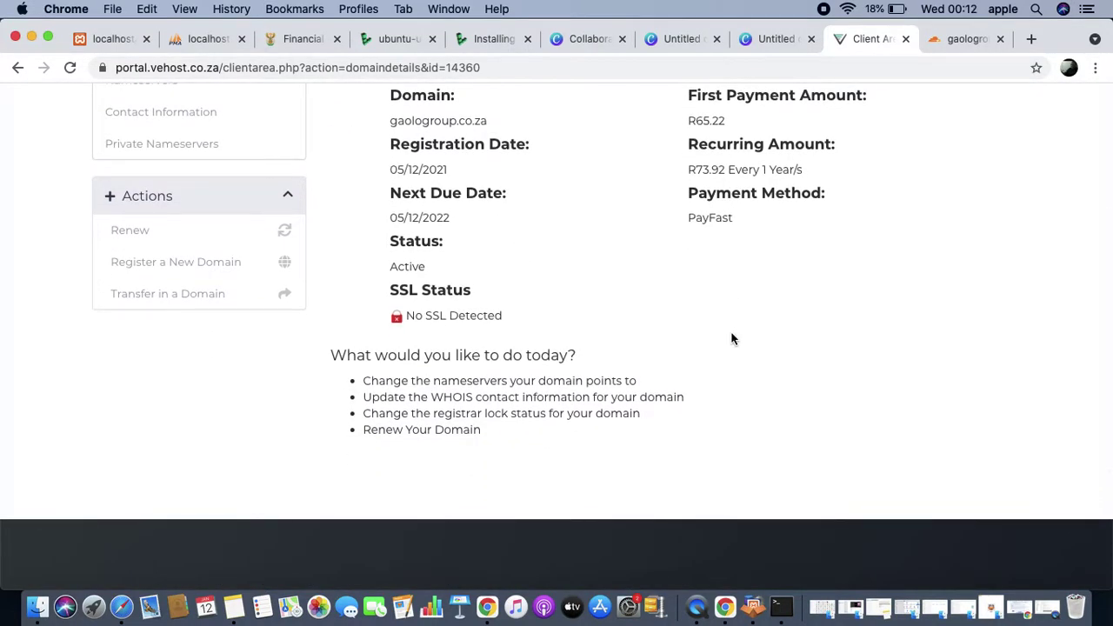
pyautogui.scroll(7, 731, 339)
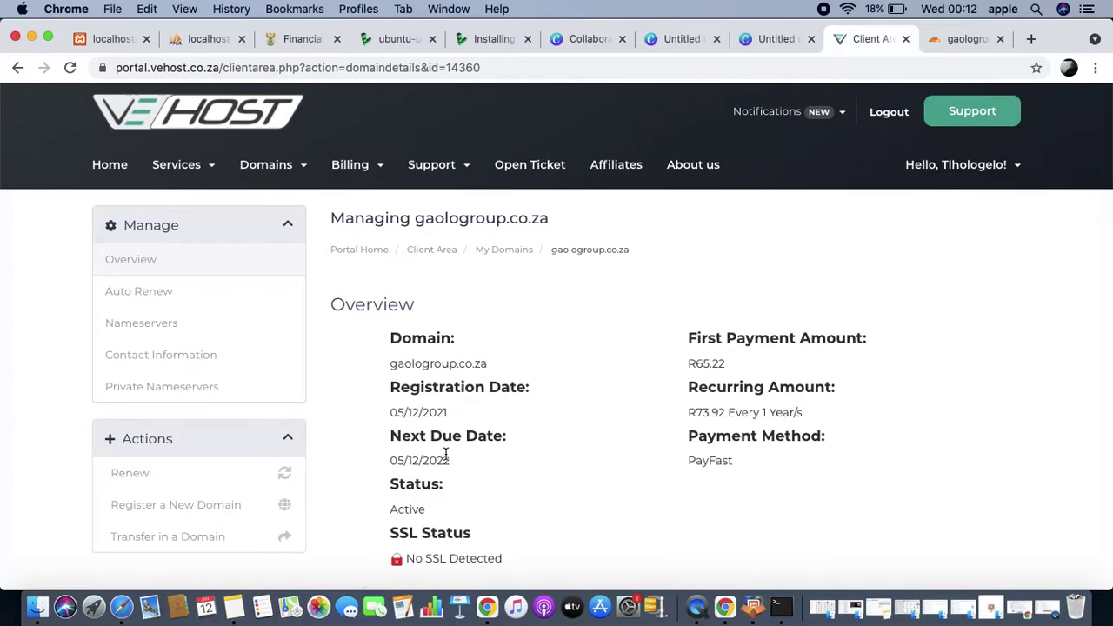
pyautogui.scroll(-1, 445, 454)
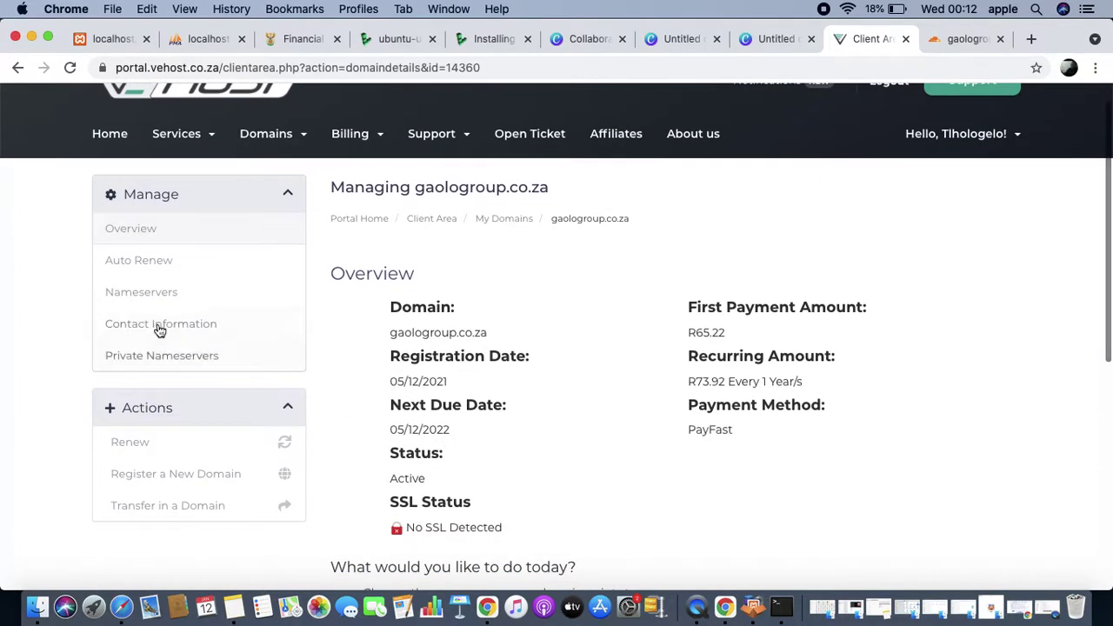
# Step: Open the nameserver settings of gaologroup.co.za and examine the first two nameserver entries
pyautogui.click(152, 296)
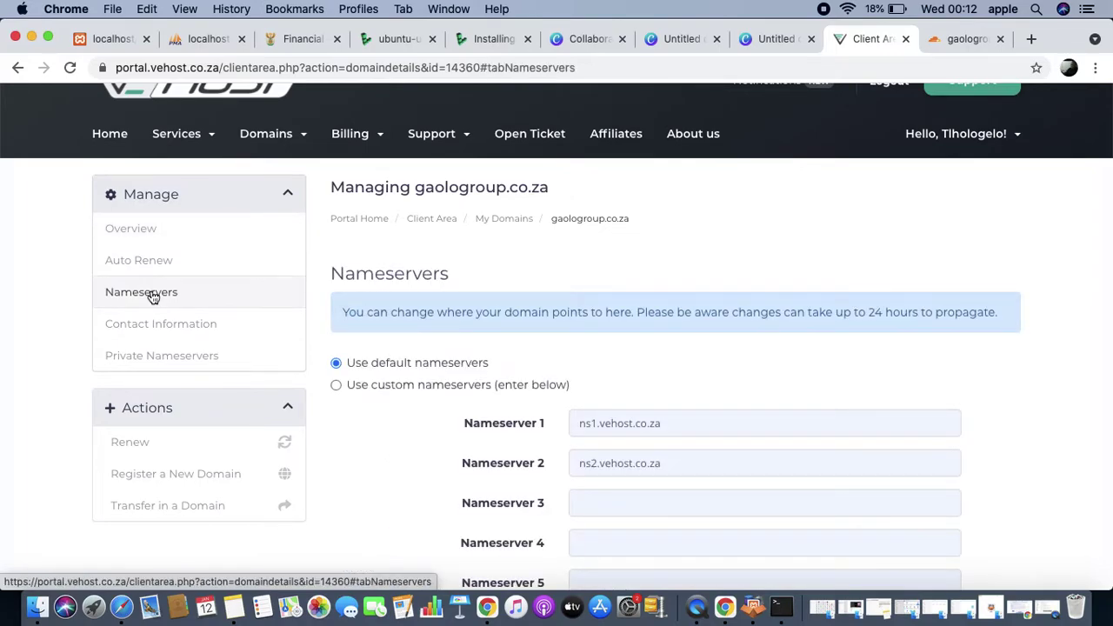
pyautogui.scroll(1, 571, 429)
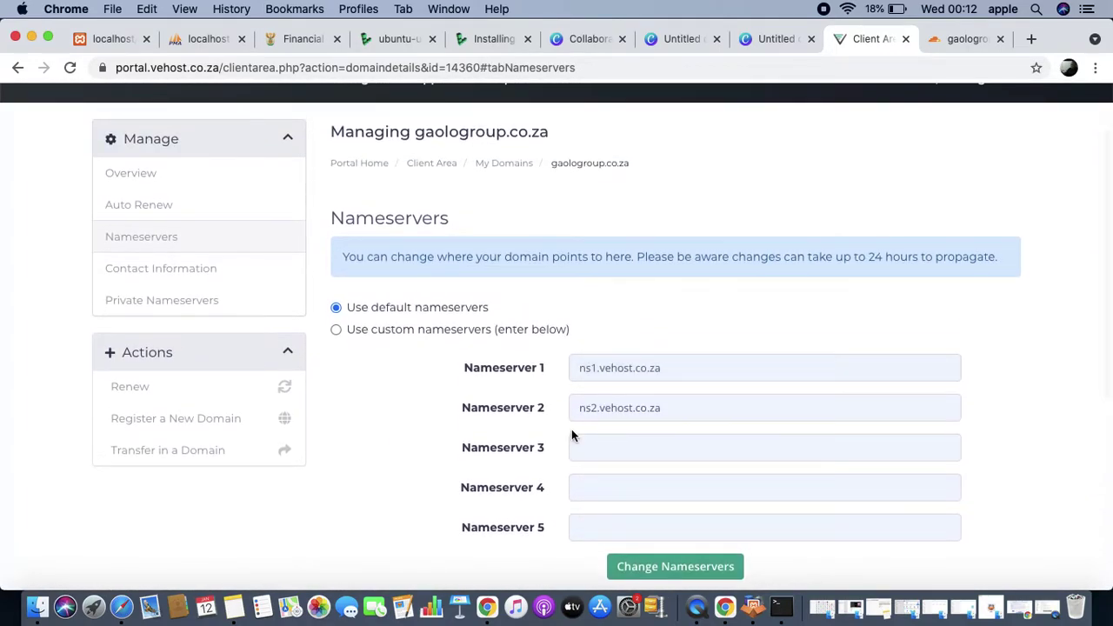
pyautogui.scroll(1, 627, 286)
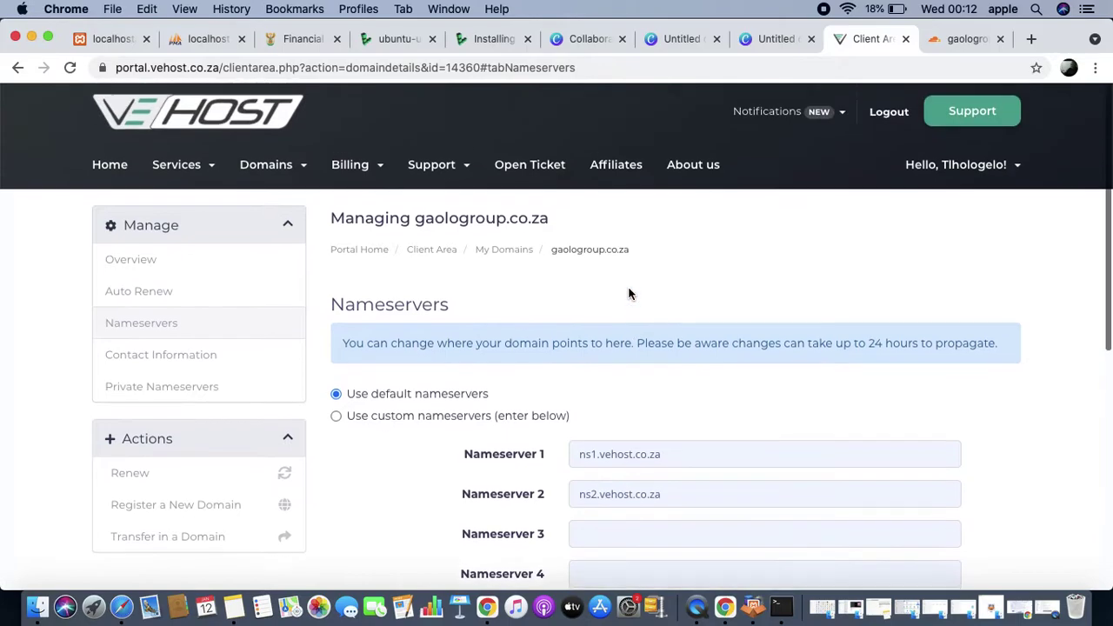
pyautogui.scroll(-2, 627, 286)
pyautogui.scroll(1, 628, 293)
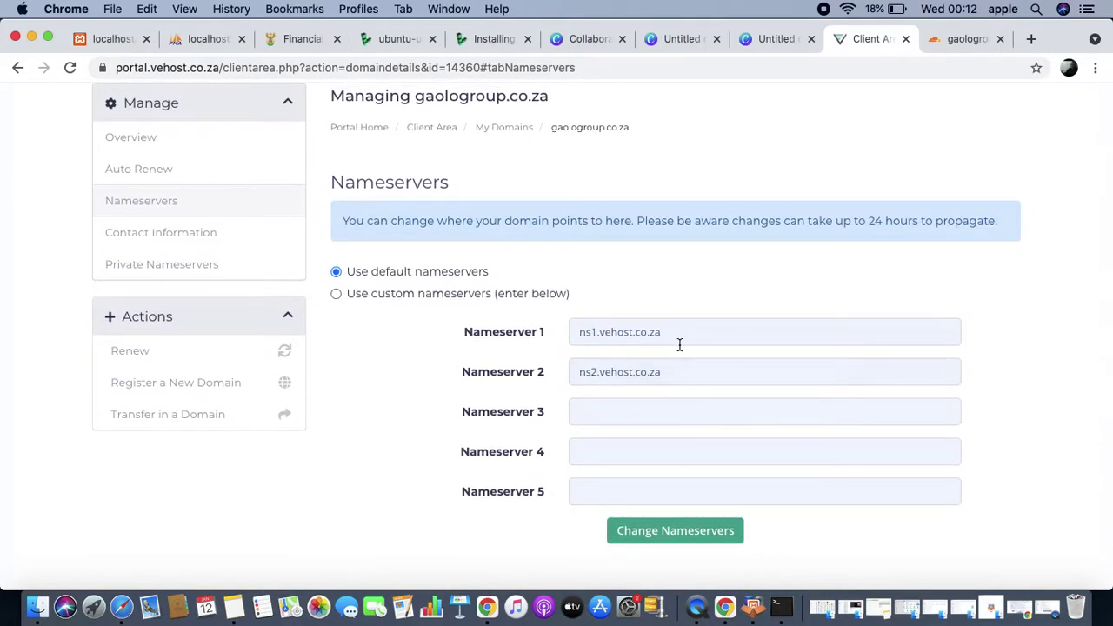
pyautogui.moveTo(675, 333); pyautogui.dragTo(561, 337)
pyautogui.click(675, 365)
pyautogui.moveTo(664, 333); pyautogui.dragTo(558, 337)
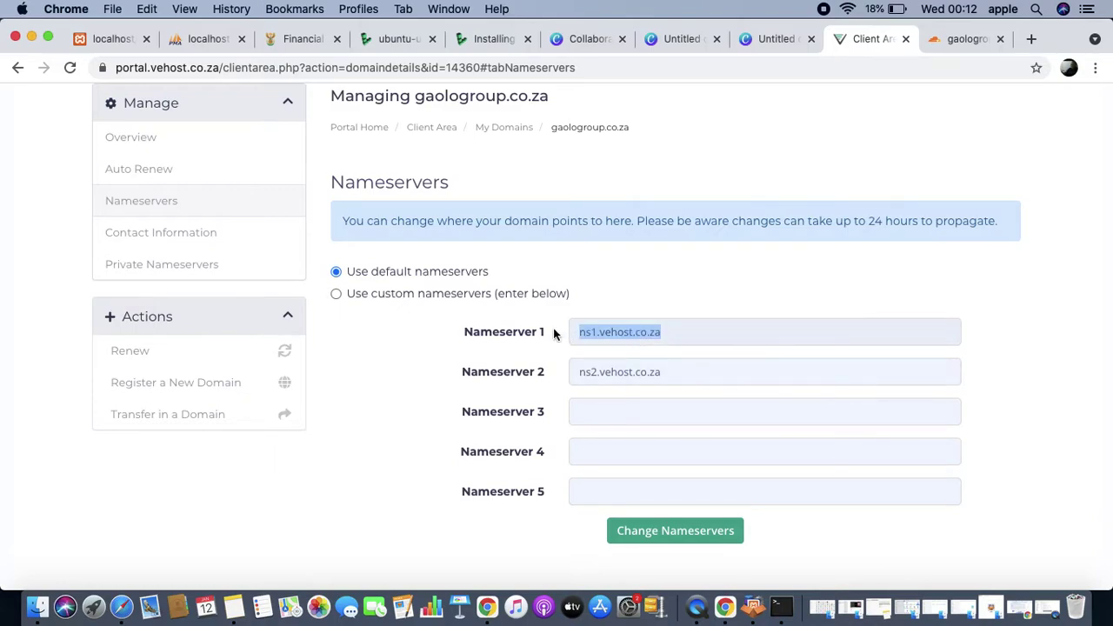
pyautogui.click(684, 371)
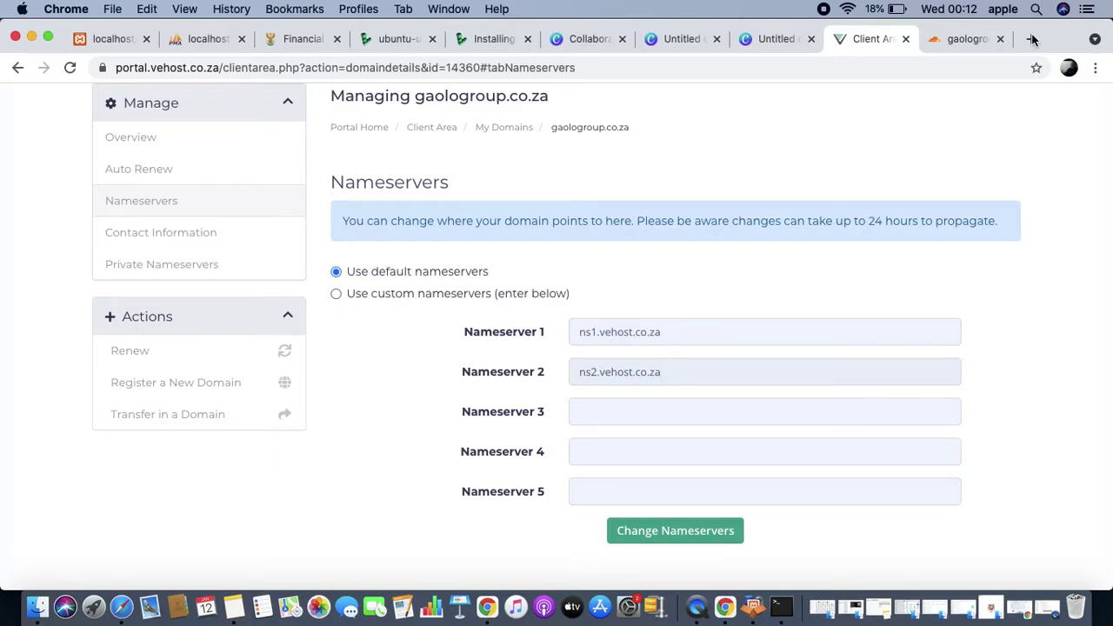
# Step: Compare Cloudflare's DNS management page for gaologroup.co.za with the nameserver settings in the VEHOST client area
pyautogui.click(962, 39)
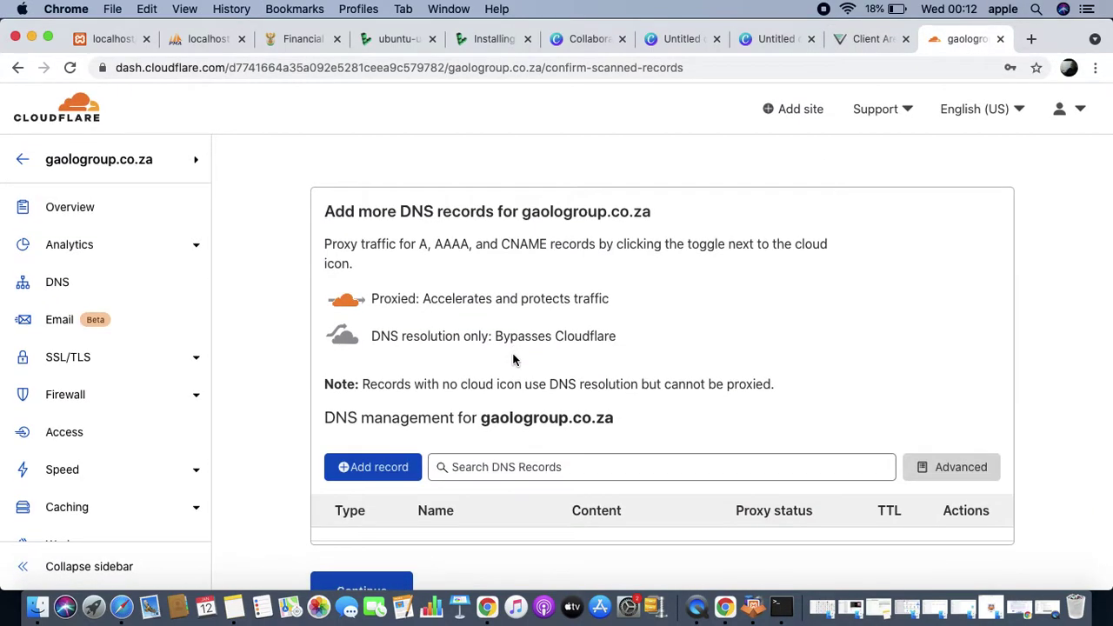
pyautogui.click(867, 39)
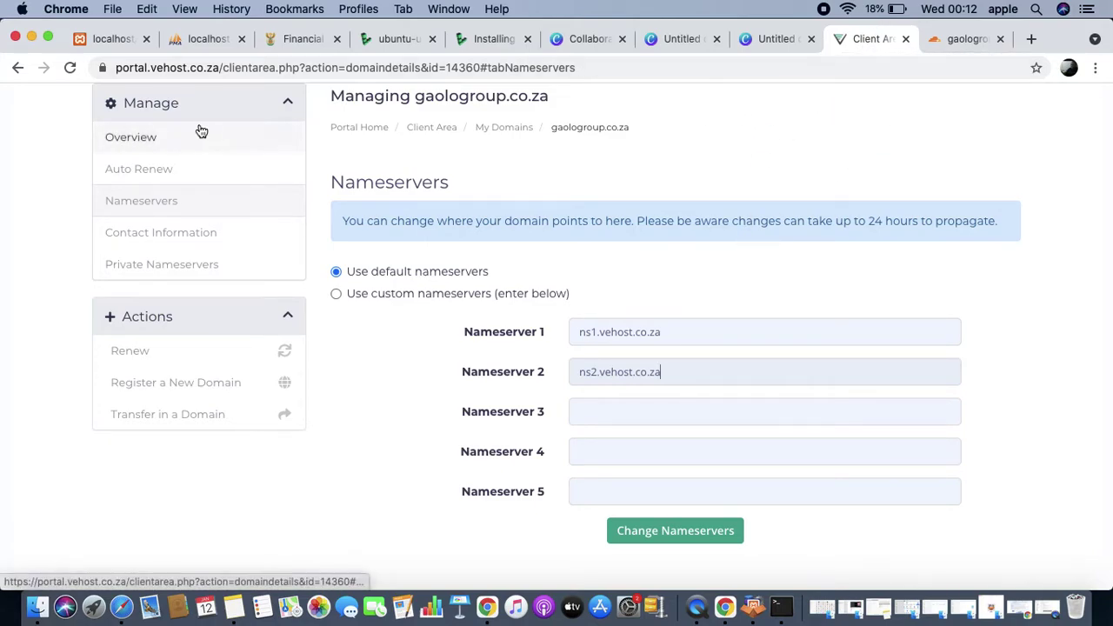
pyautogui.click(970, 46)
pyautogui.scroll(-2, 646, 337)
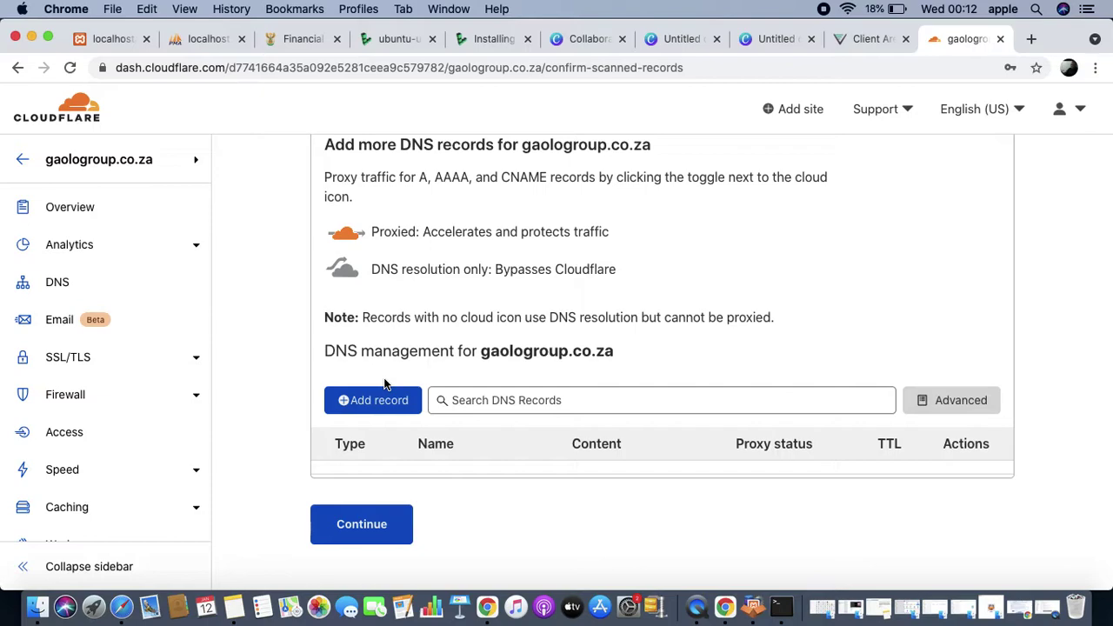
pyautogui.click(867, 39)
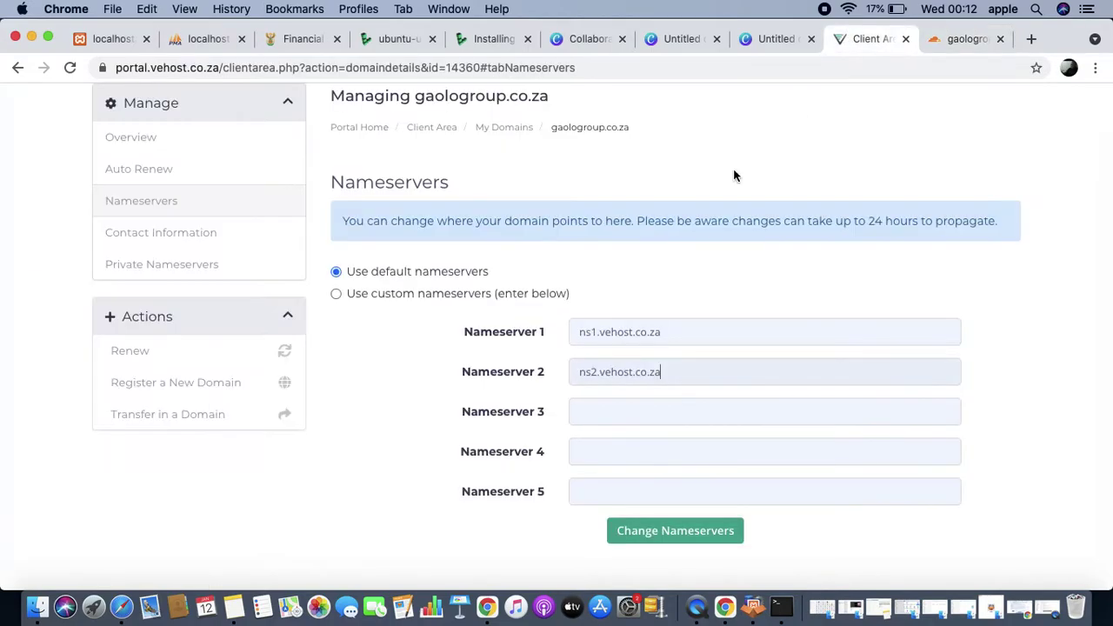
pyautogui.scroll(3, 733, 176)
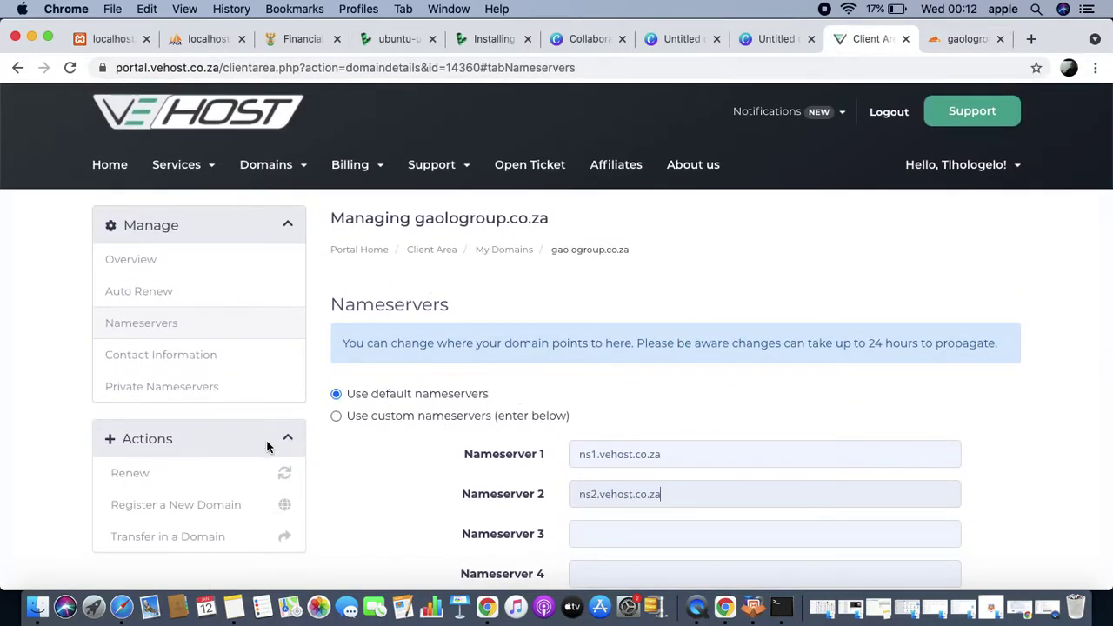
pyautogui.click(957, 44)
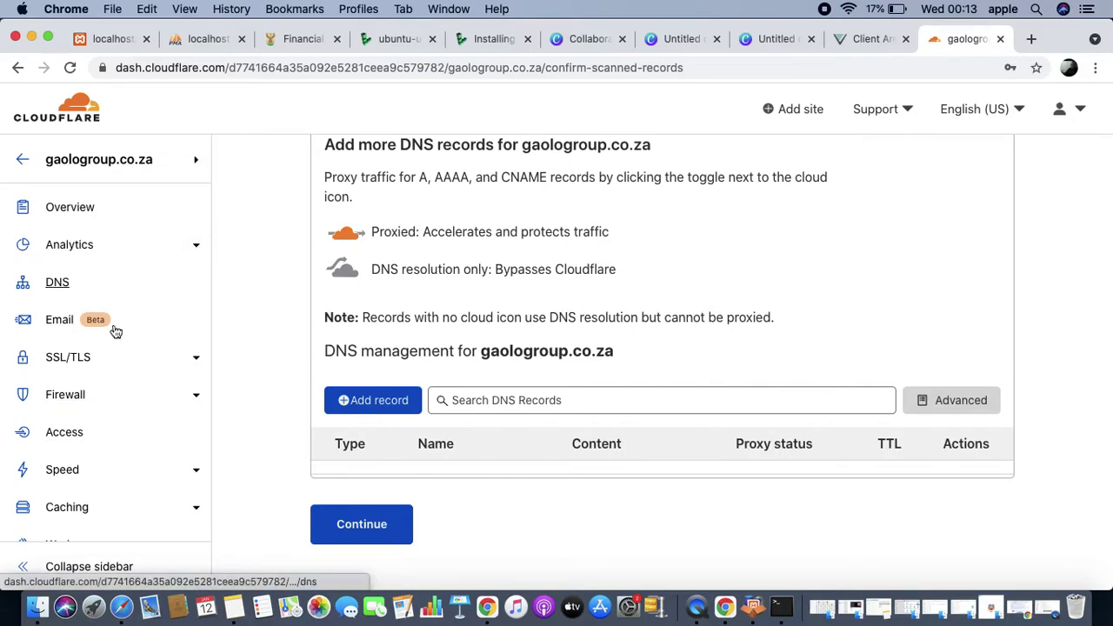
pyautogui.click(860, 44)
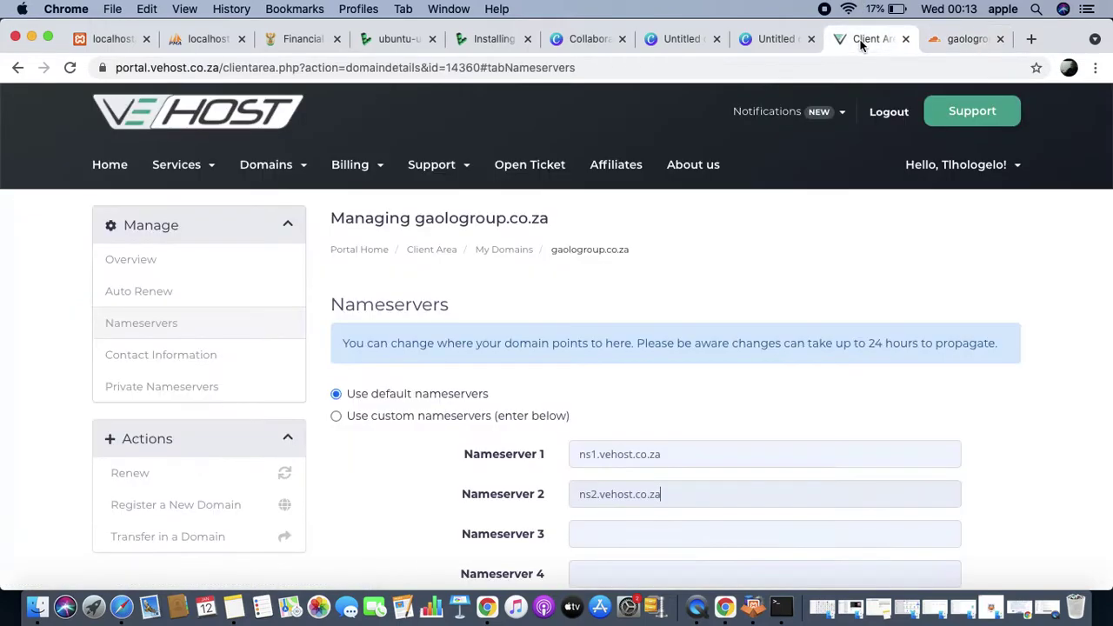
# Step: Open the form for a new DNS record in Cloudflare and recheck the first nameserver entry at VEHOST
pyautogui.click(951, 43)
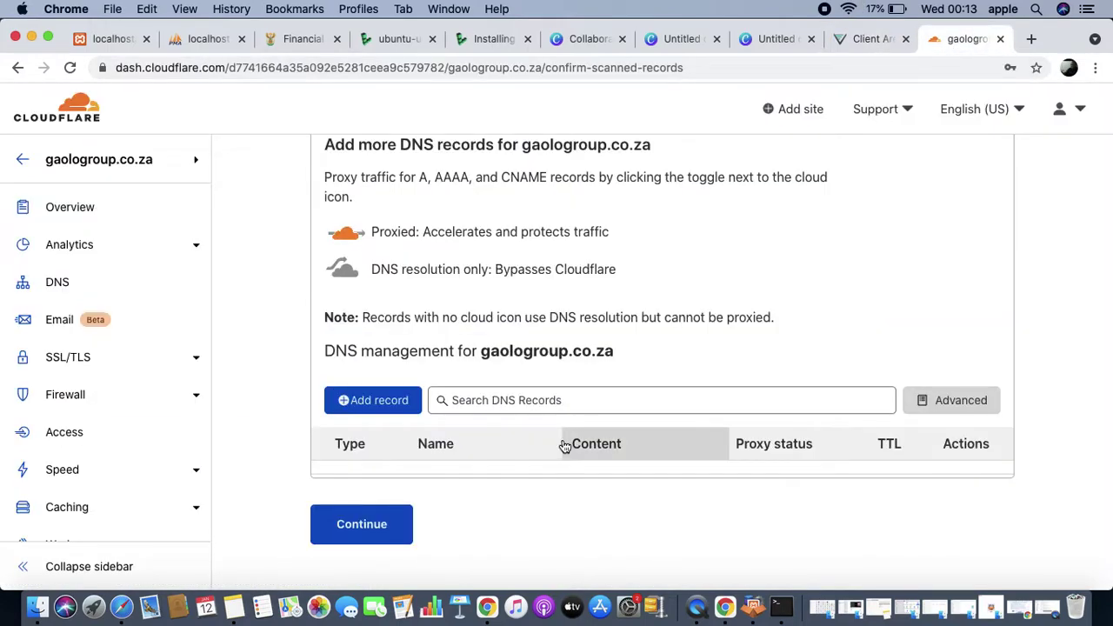
pyautogui.click(381, 403)
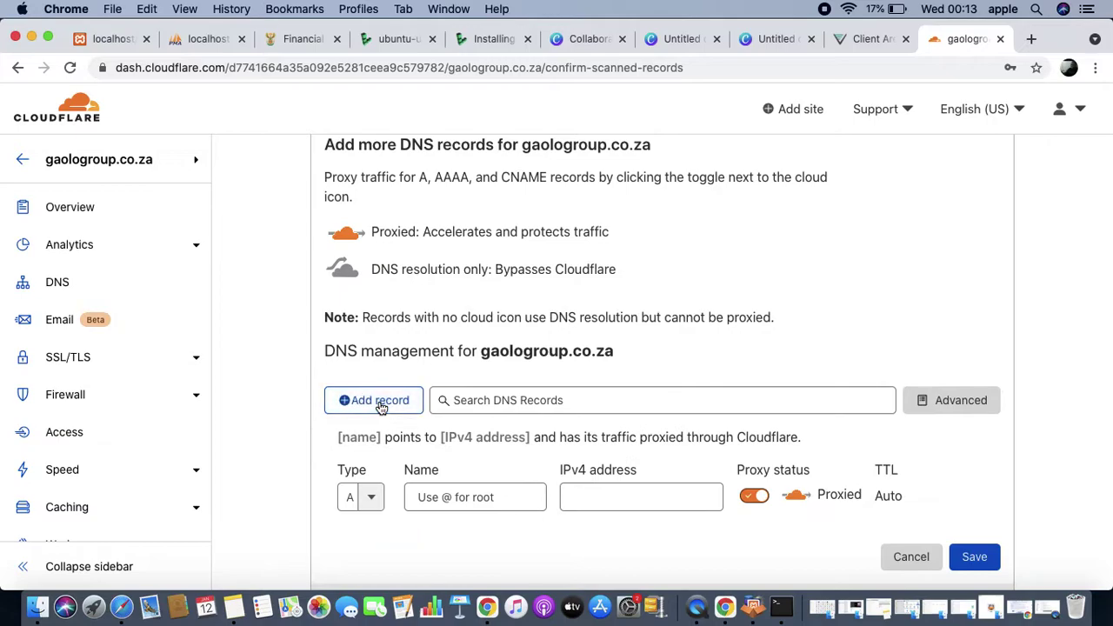
pyautogui.click(878, 48)
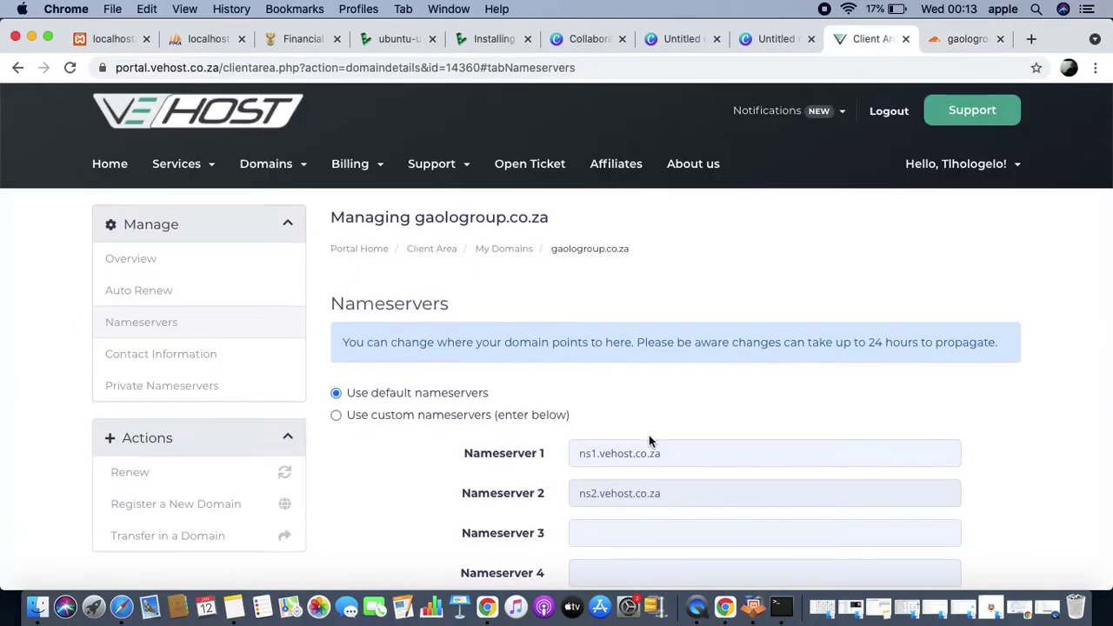
pyautogui.scroll(-3, 648, 435)
pyautogui.moveTo(673, 305); pyautogui.dragTo(566, 306)
pyautogui.click(571, 337)
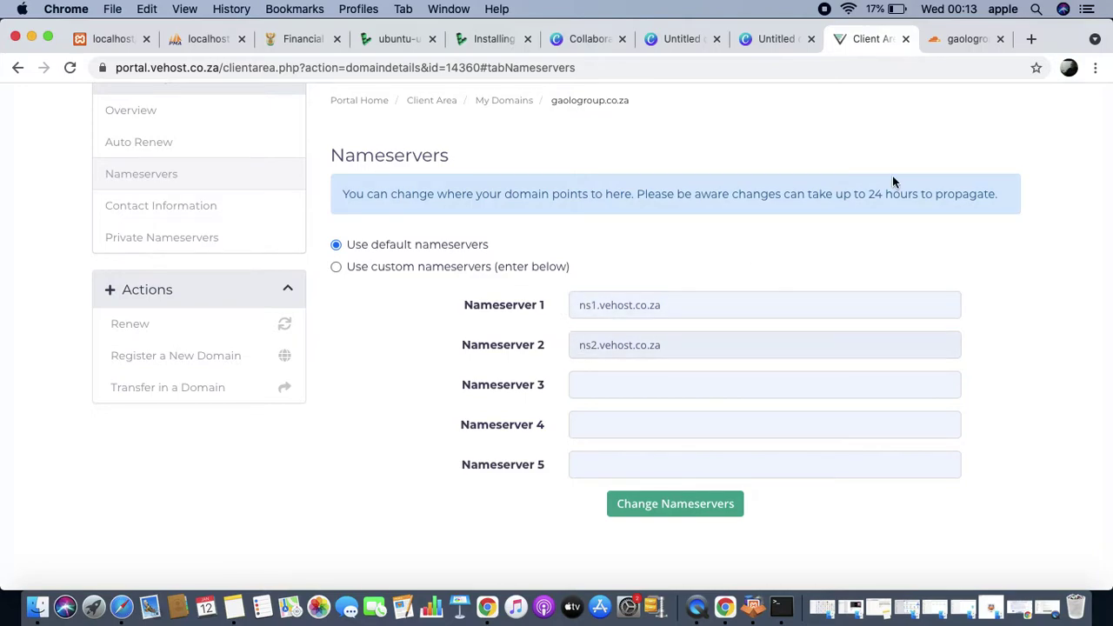
# Step: Look through the record types available for the new DNS record in Cloudflare
pyautogui.click(947, 39)
pyautogui.scroll(-2, 636, 324)
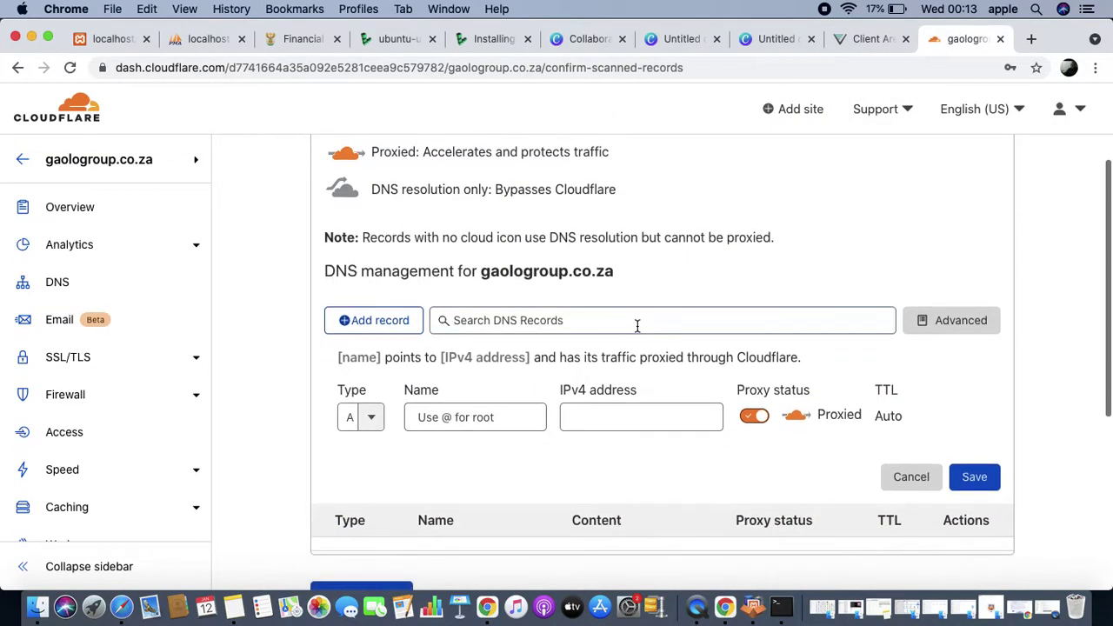
pyautogui.click(368, 357)
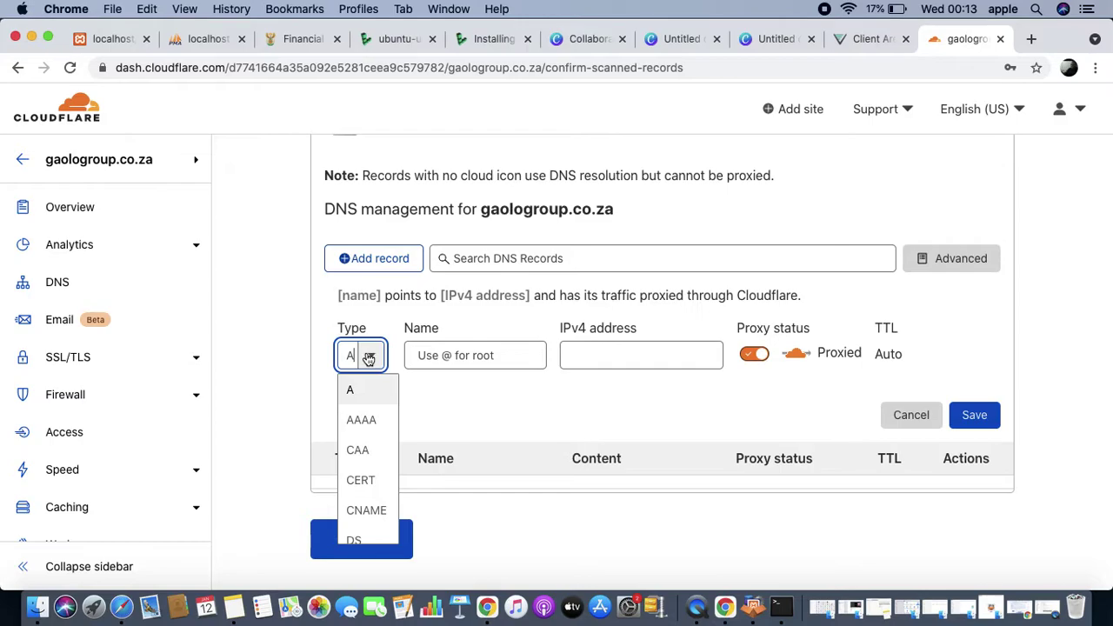
pyautogui.scroll(-5, 377, 508)
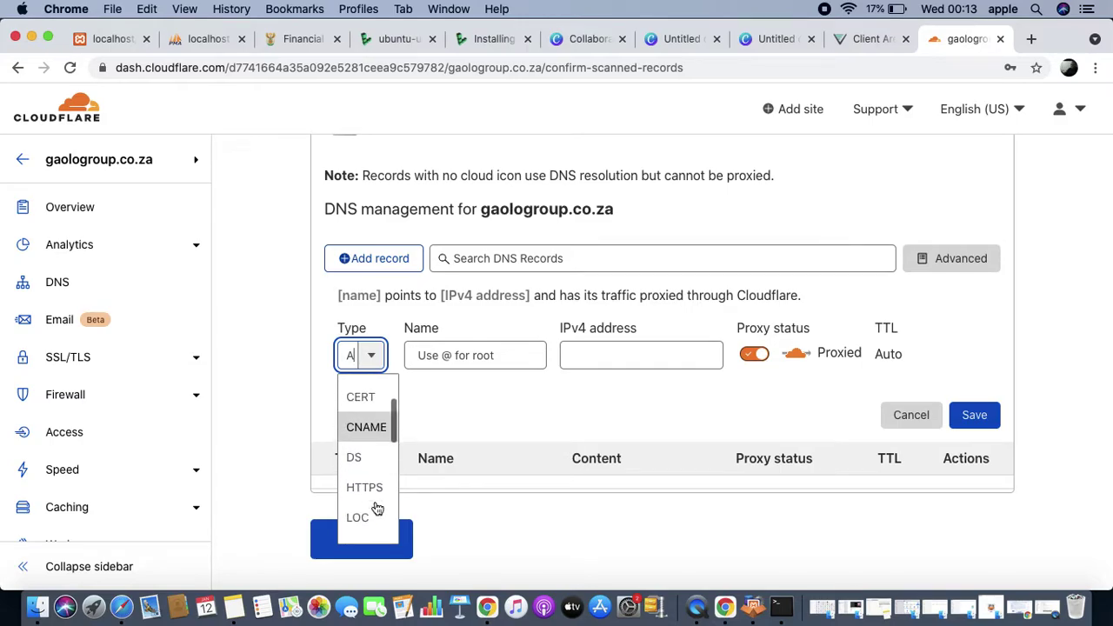
# Step: Return to the VEHOST client area and review the management options and overview of gaologroup.co.za
pyautogui.click(864, 39)
pyautogui.scroll(3, 749, 246)
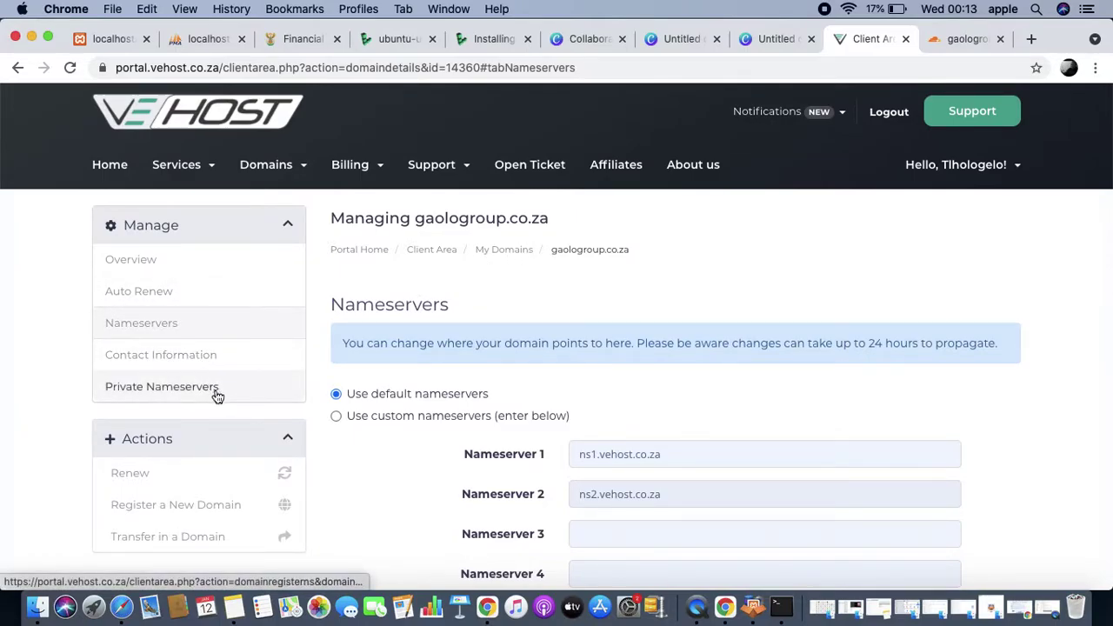
pyautogui.moveTo(218, 395); pyautogui.dragTo(213, 348)
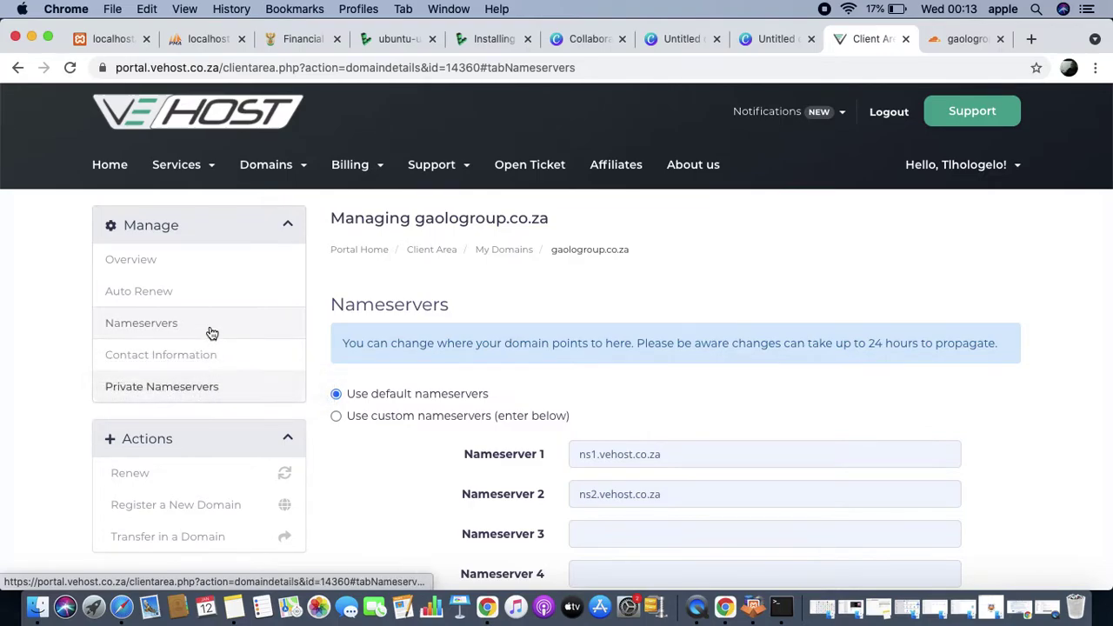
pyautogui.click(186, 265)
pyautogui.scroll(-4, 455, 464)
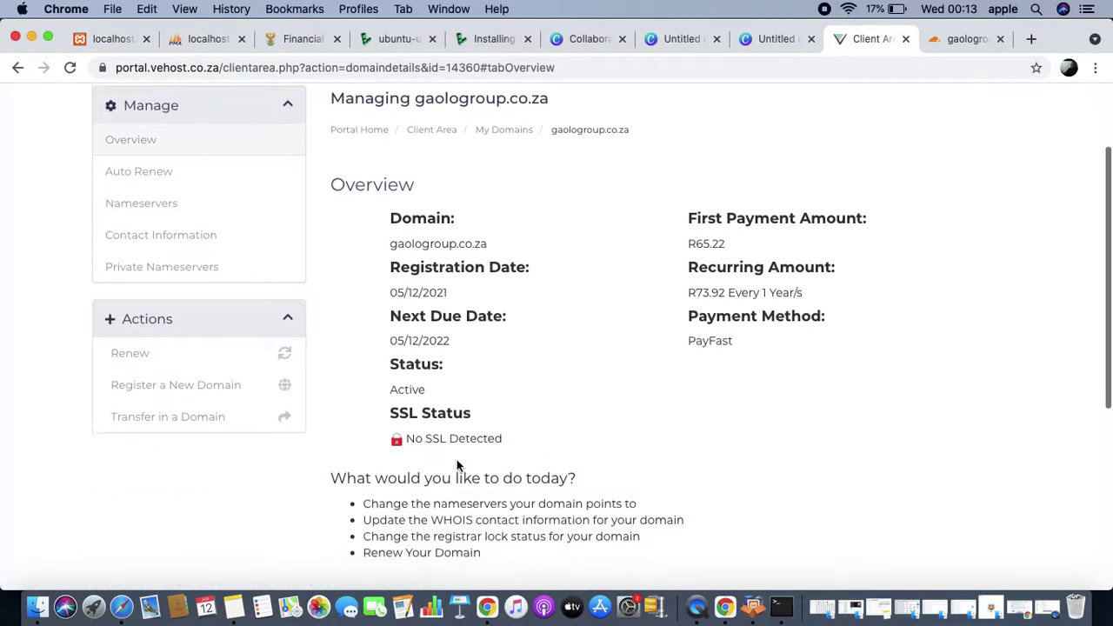
pyautogui.scroll(4, 454, 465)
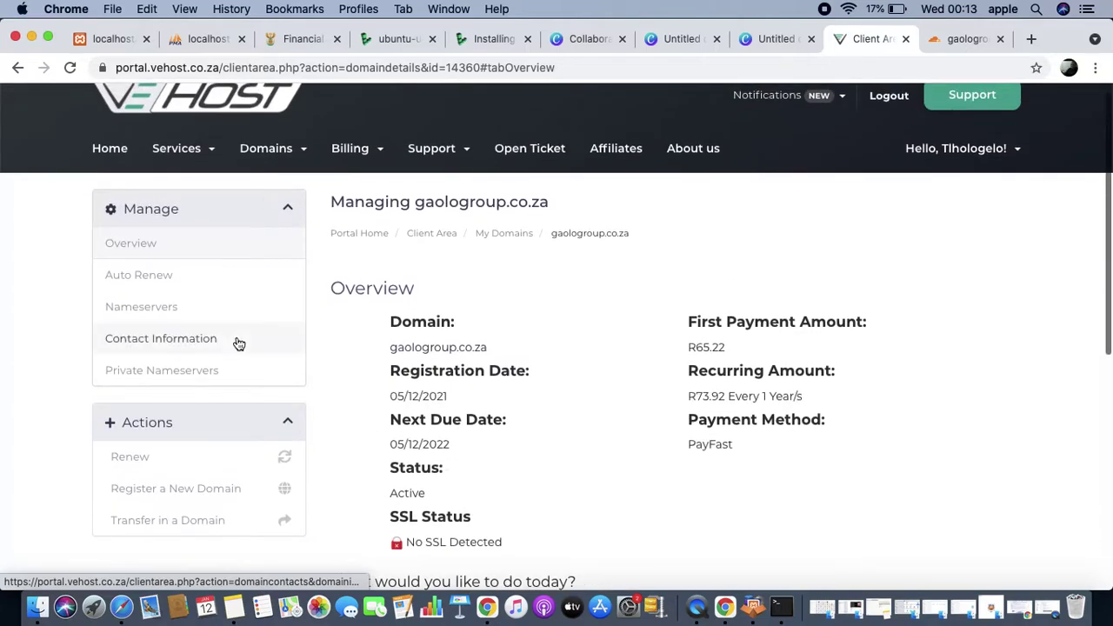
# Step: Select the default nameservers option for gaologroup.co.za at VEHOST and return to the new DNS record form in Cloudflare
pyautogui.click(180, 315)
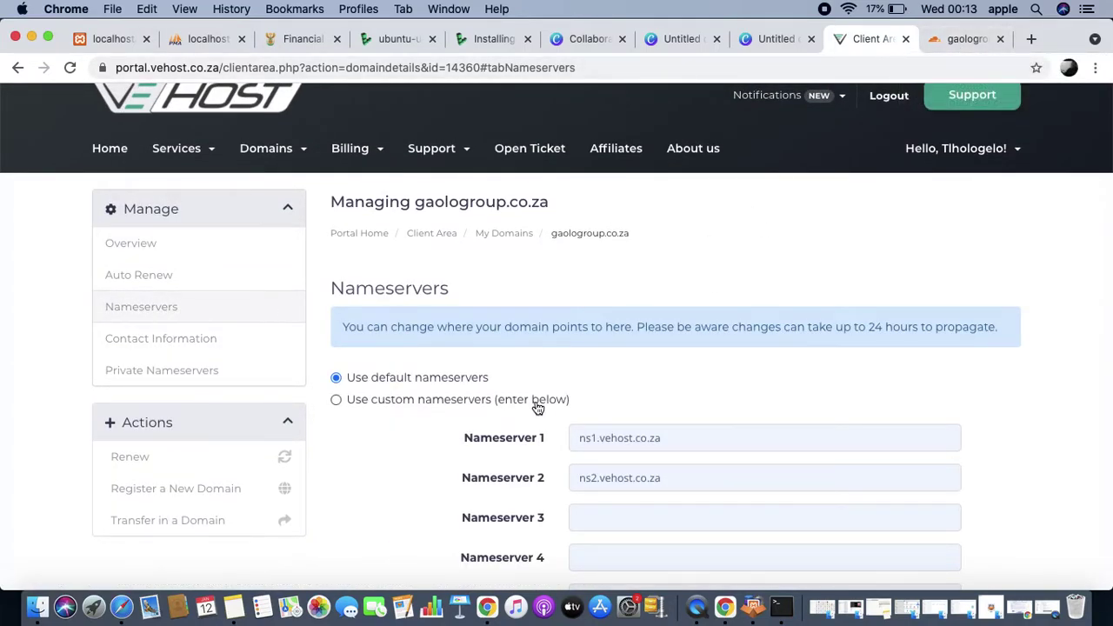
pyautogui.click(452, 379)
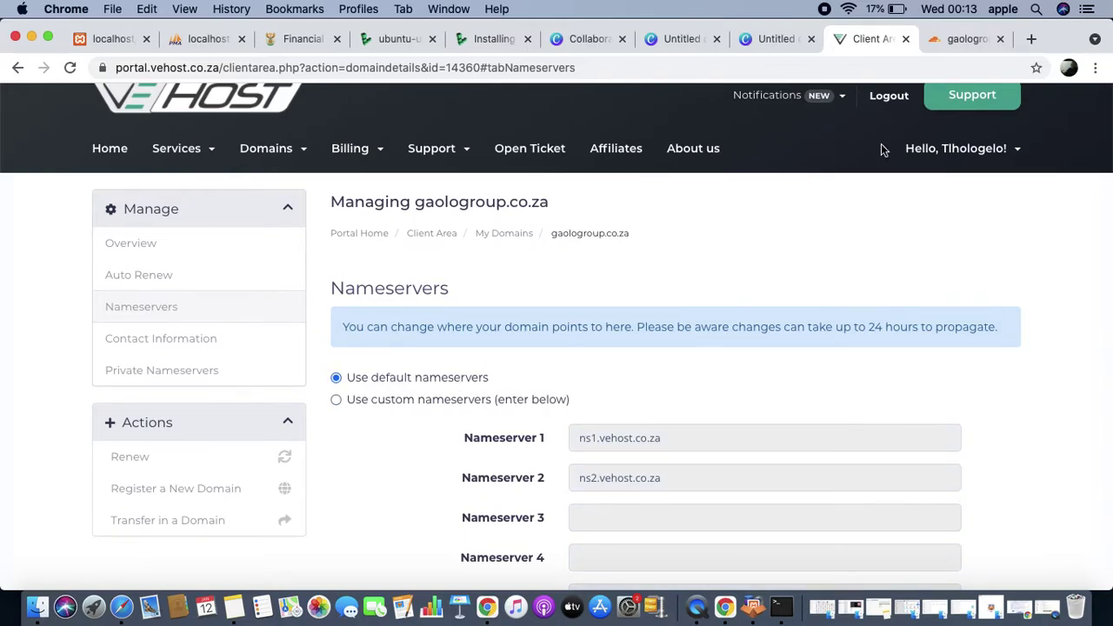
pyautogui.click(953, 42)
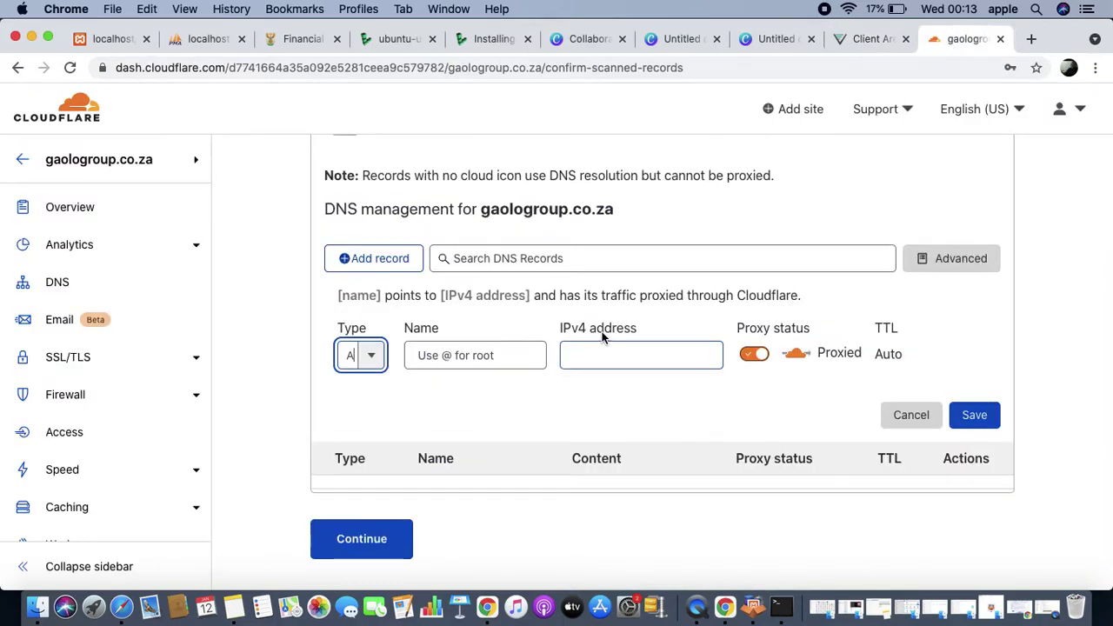
pyautogui.scroll(3, 603, 335)
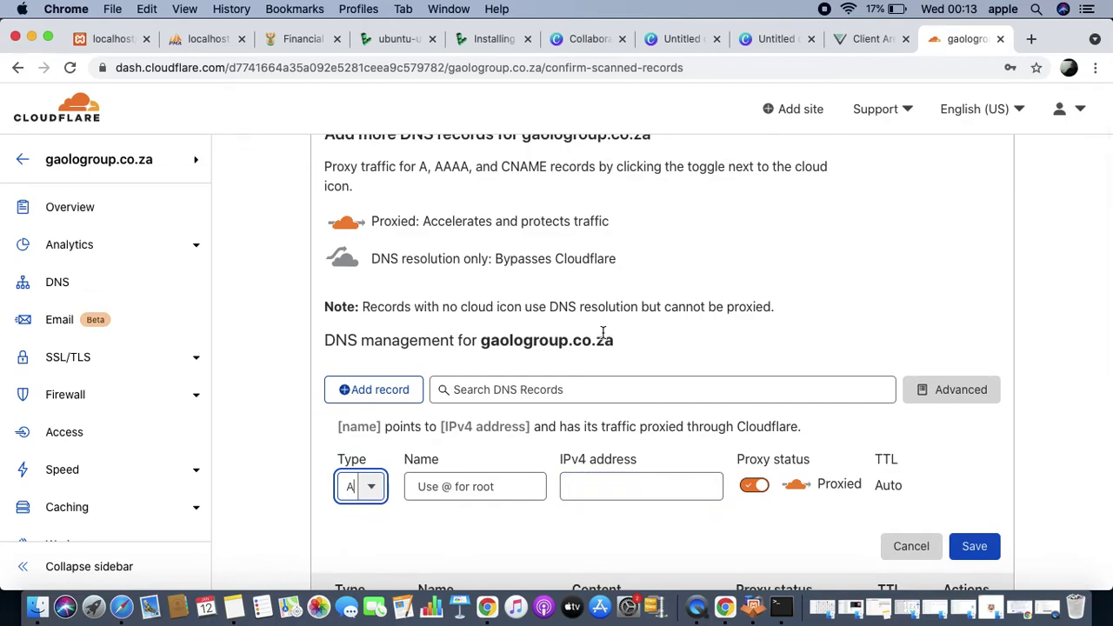
pyautogui.scroll(2, 603, 335)
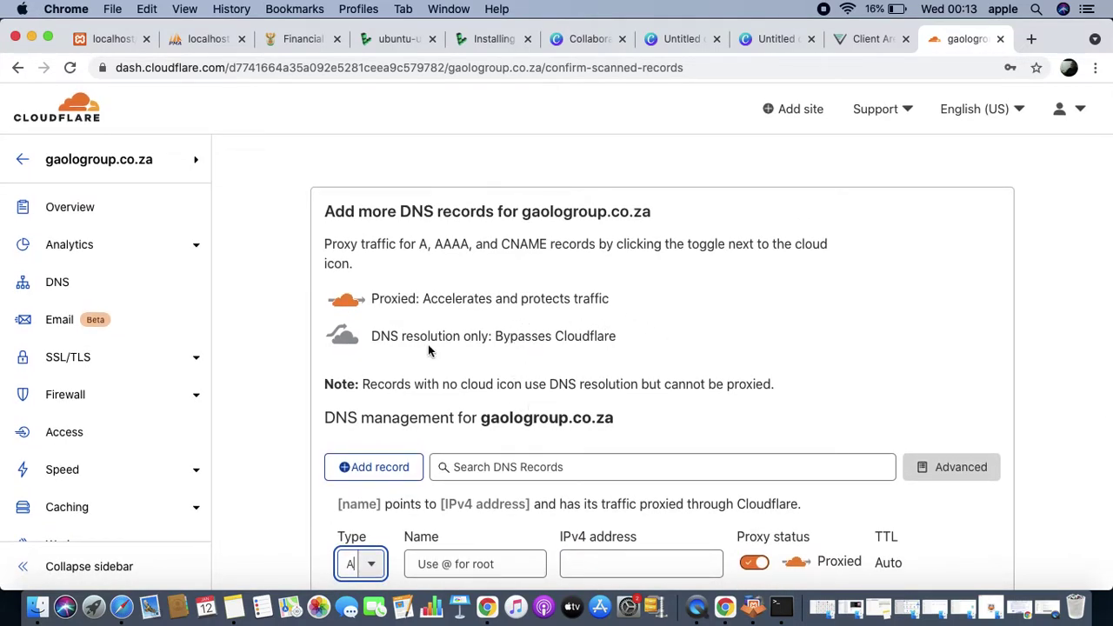
pyautogui.click(342, 349)
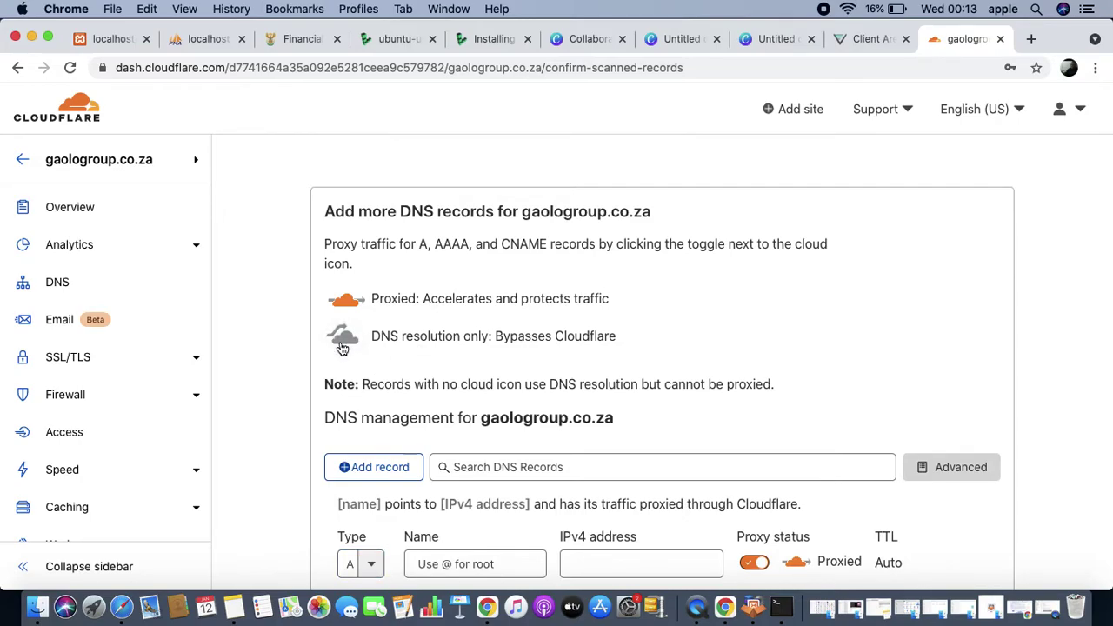
pyautogui.click(853, 47)
pyautogui.click(937, 50)
# Step: Open the Cloudflare overview of gaologroup.co.za and read which nameservers to remove and which to use instead
pyautogui.scroll(-10, 174, 310)
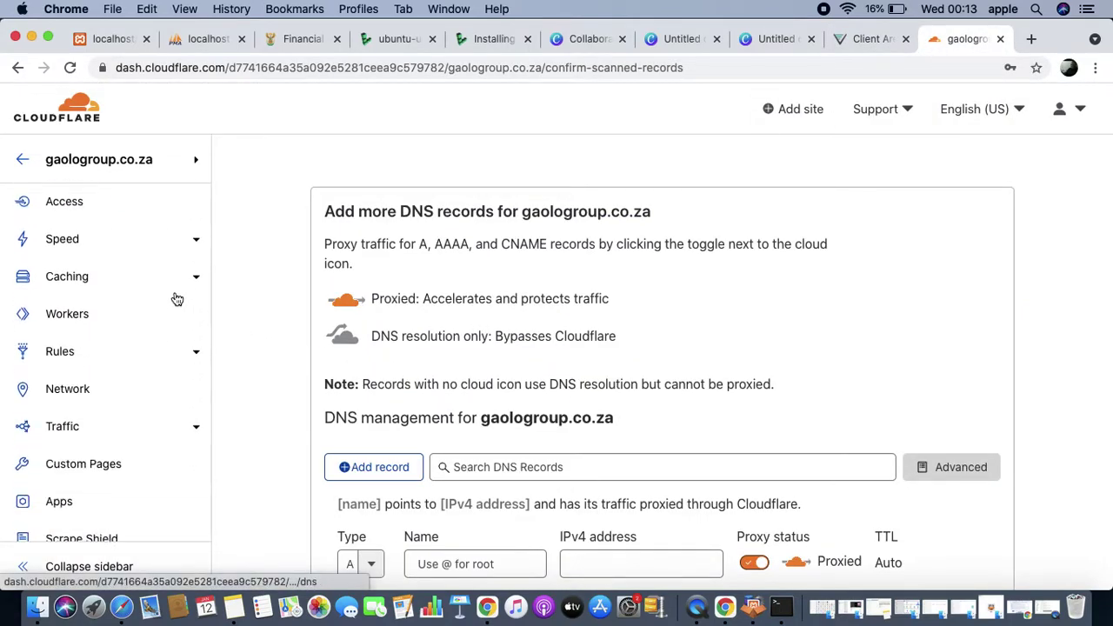
pyautogui.scroll(5, 174, 299)
pyautogui.scroll(-10, 445, 367)
pyautogui.scroll(6, 445, 367)
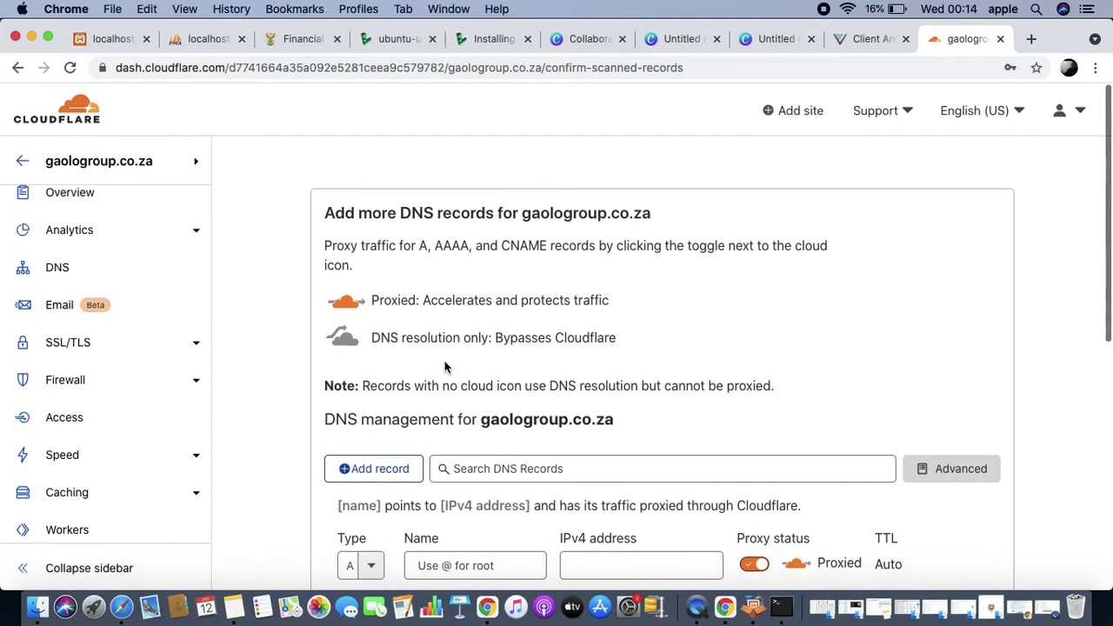
pyautogui.scroll(1, 157, 244)
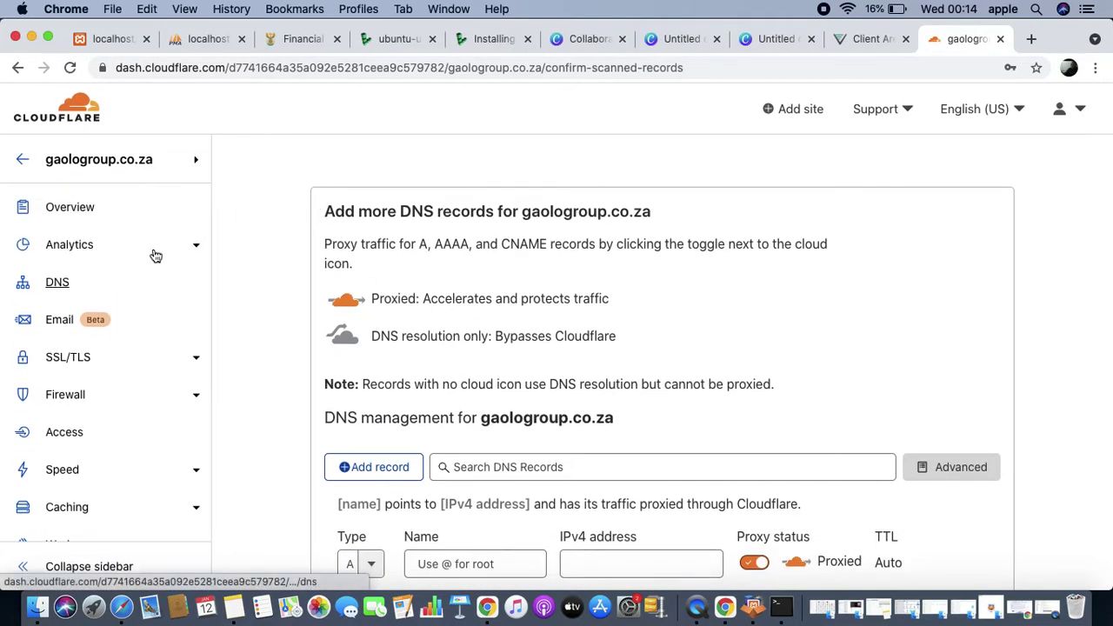
pyautogui.click(91, 213)
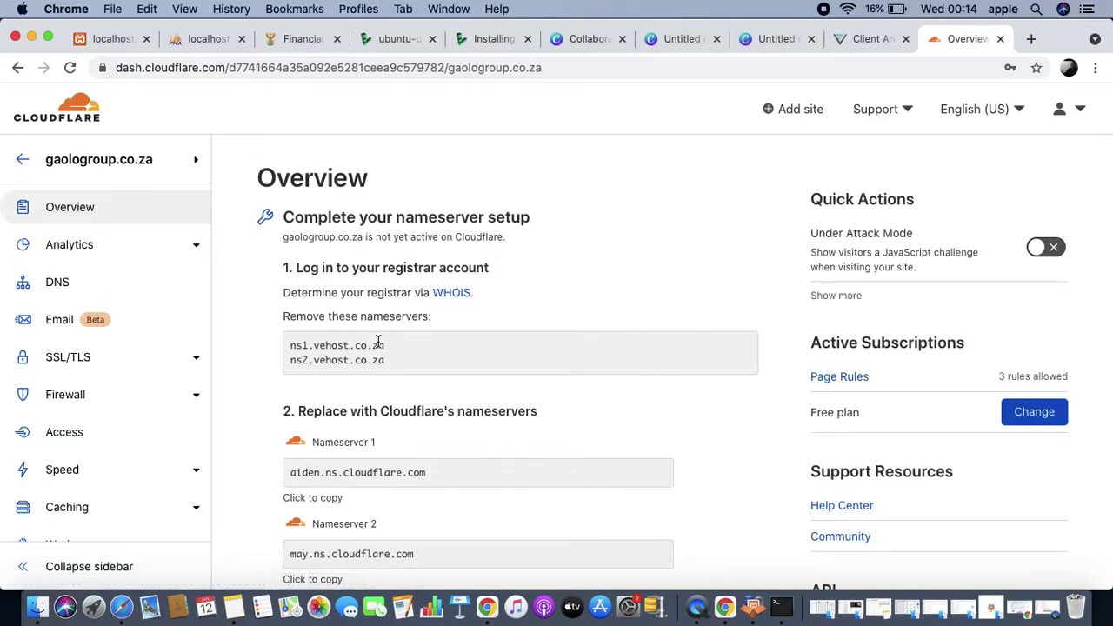
pyautogui.scroll(-5, 387, 374)
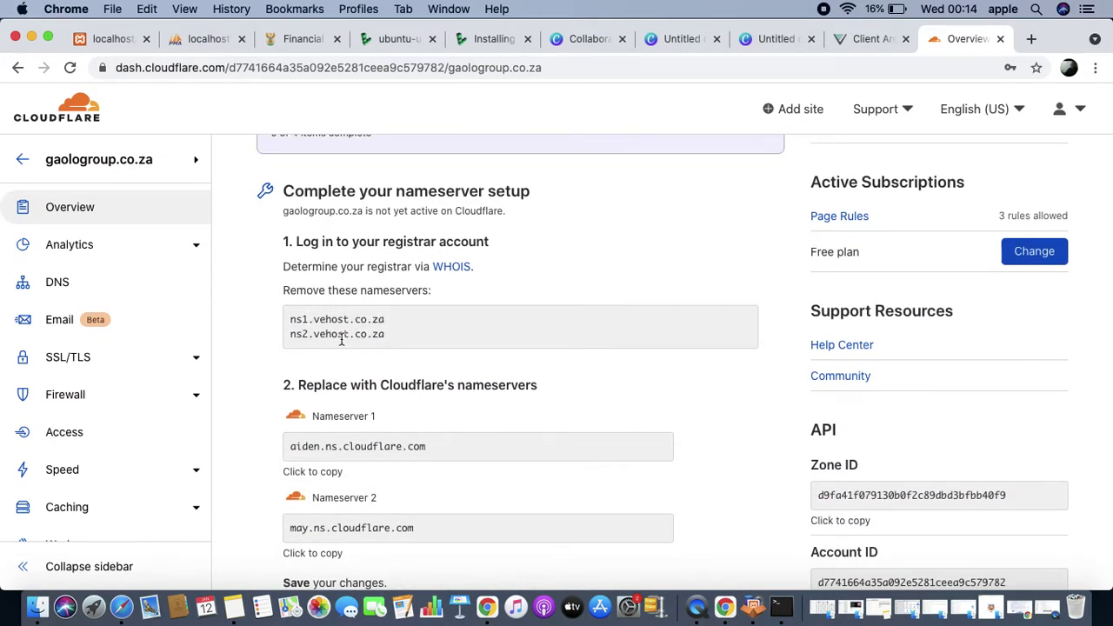
pyautogui.scroll(-2, 308, 323)
pyautogui.moveTo(295, 257); pyautogui.dragTo(387, 262)
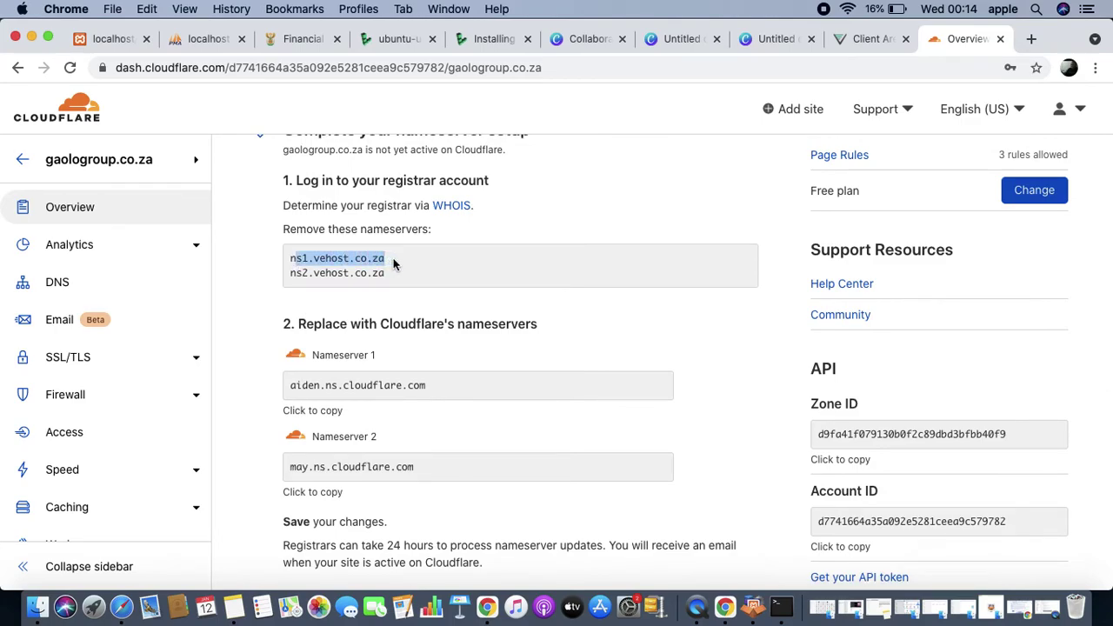
pyautogui.scroll(-2, 363, 378)
pyautogui.scroll(2, 430, 246)
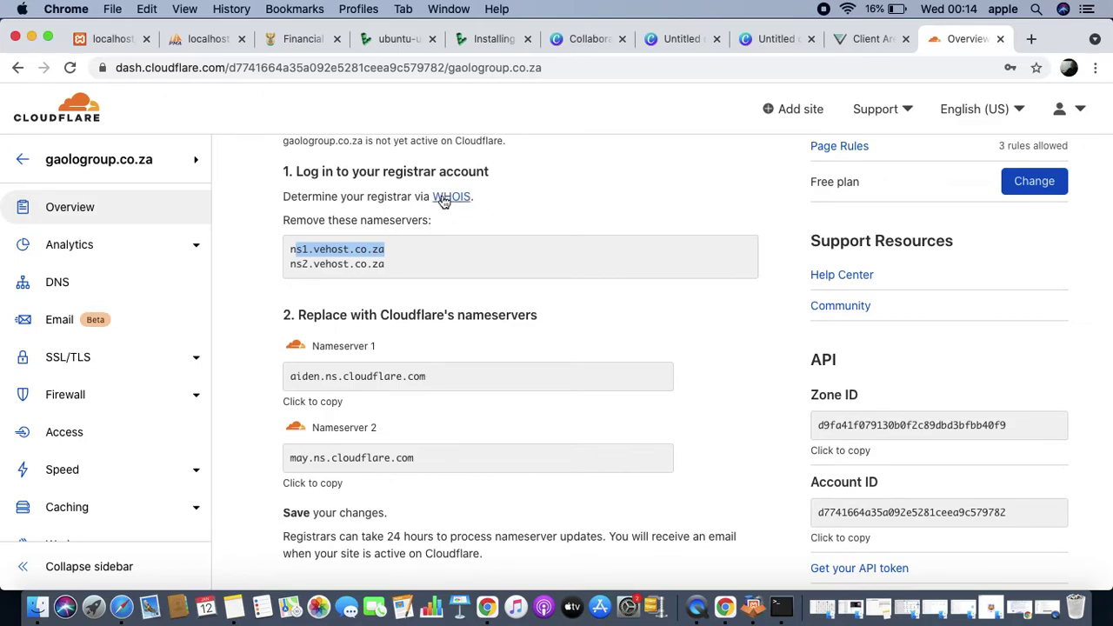
# Step: Copy Cloudflare's first nameserver, switch gaologroup.co.za to custom nameservers at VEHOST and set Nameserver 1 to aiden.ns.cloudflare.com
pyautogui.scroll(-3, 366, 348)
pyautogui.moveTo(428, 273); pyautogui.dragTo(261, 272)
pyautogui.press('super+c')
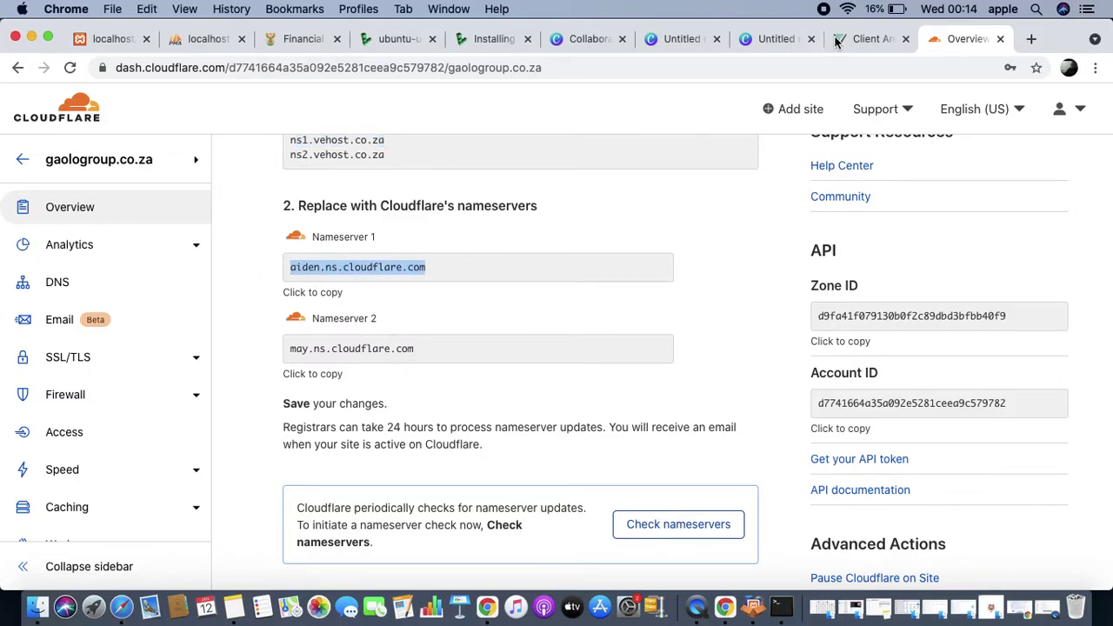
pyautogui.click(866, 39)
pyautogui.scroll(-1, 620, 391)
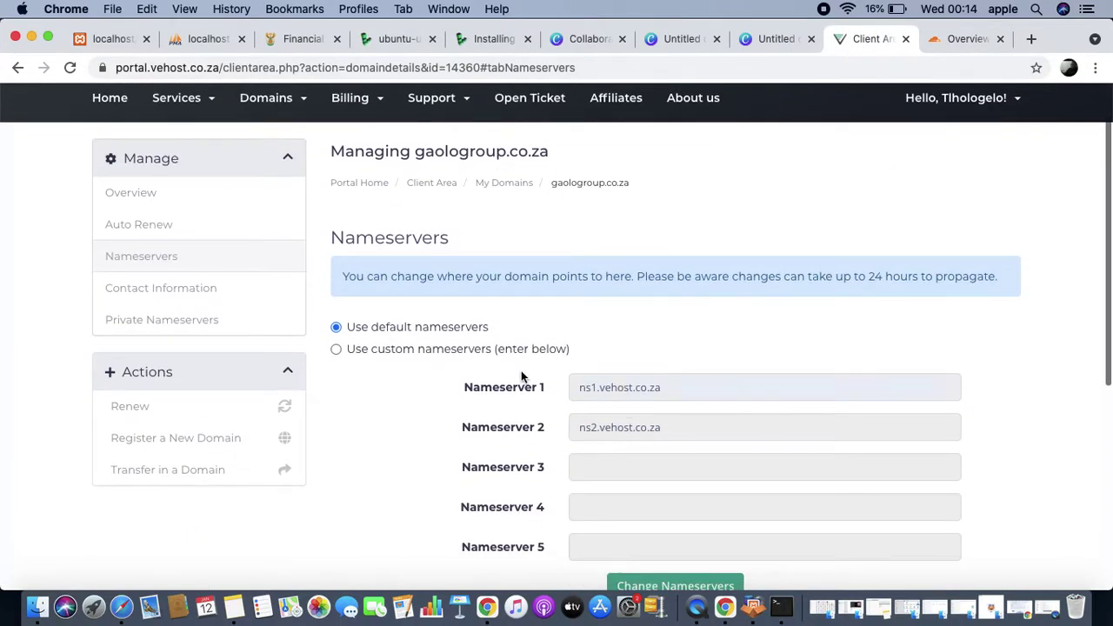
pyautogui.click(501, 352)
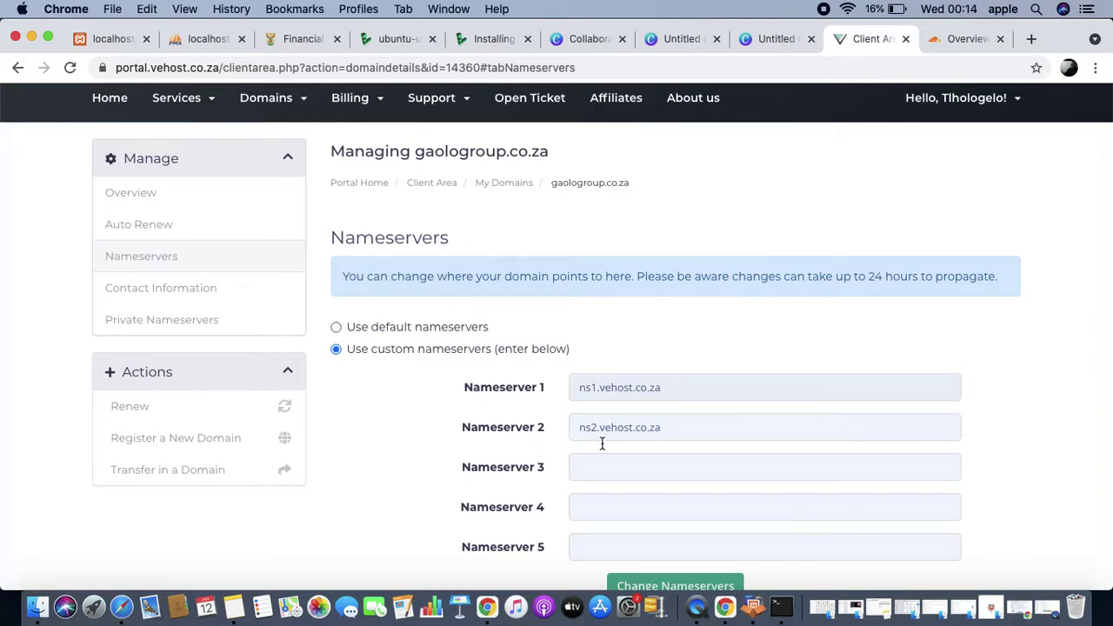
pyautogui.moveTo(663, 388); pyautogui.dragTo(565, 396)
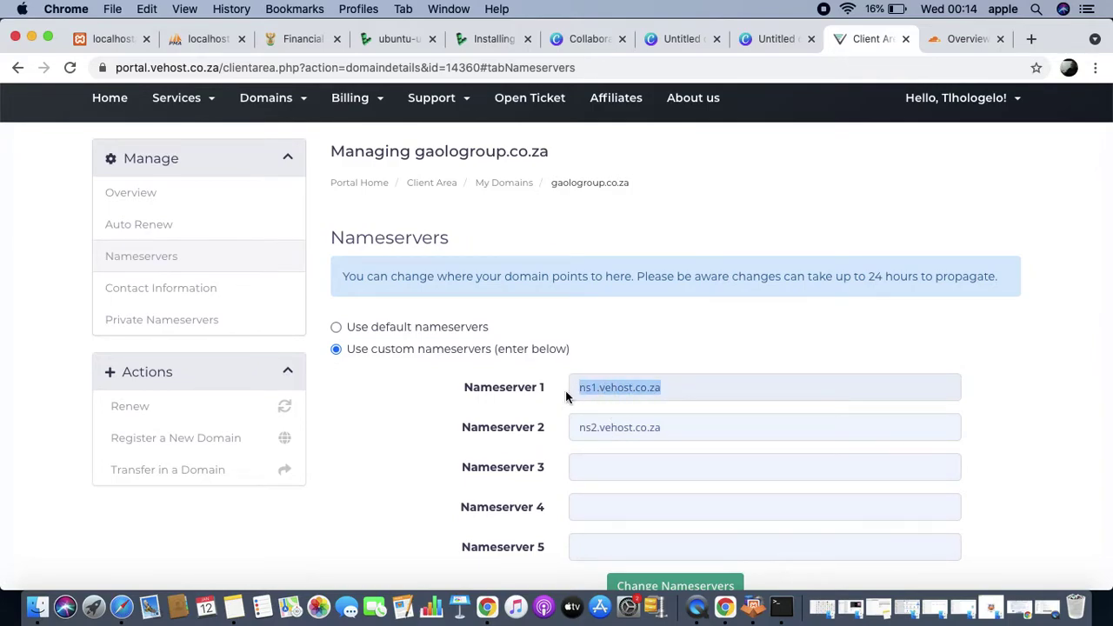
pyautogui.press('super+v')
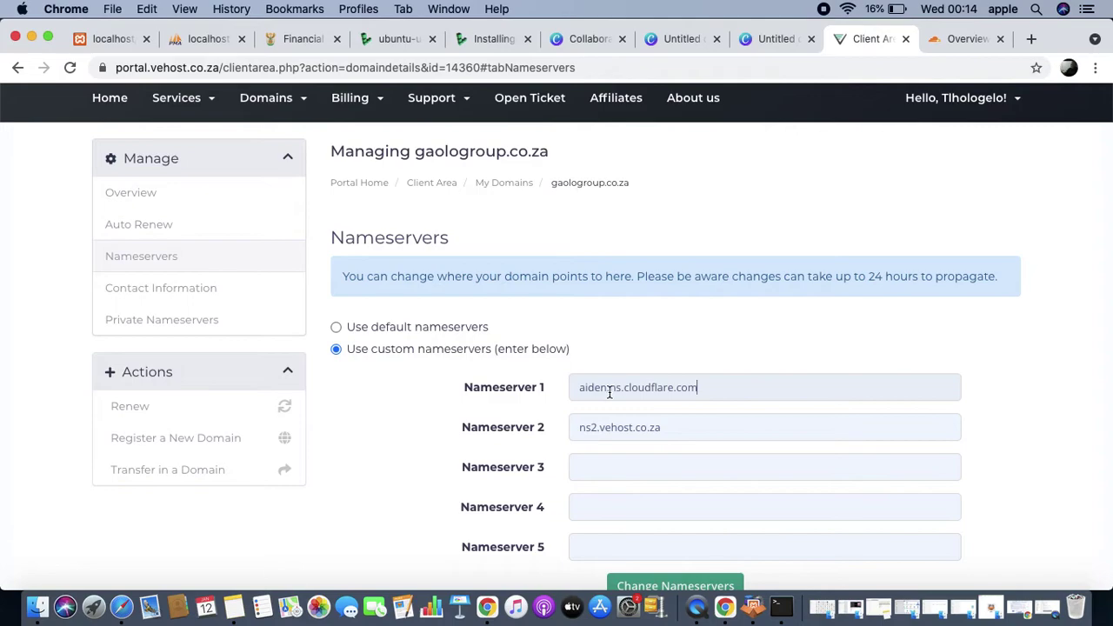
# Step: Copy Cloudflare's second nameserver, set Nameserver 2 at VEHOST to may.ns.cloudflare.com and submit the nameserver change
pyautogui.click(955, 38)
pyautogui.moveTo(442, 348); pyautogui.dragTo(278, 343)
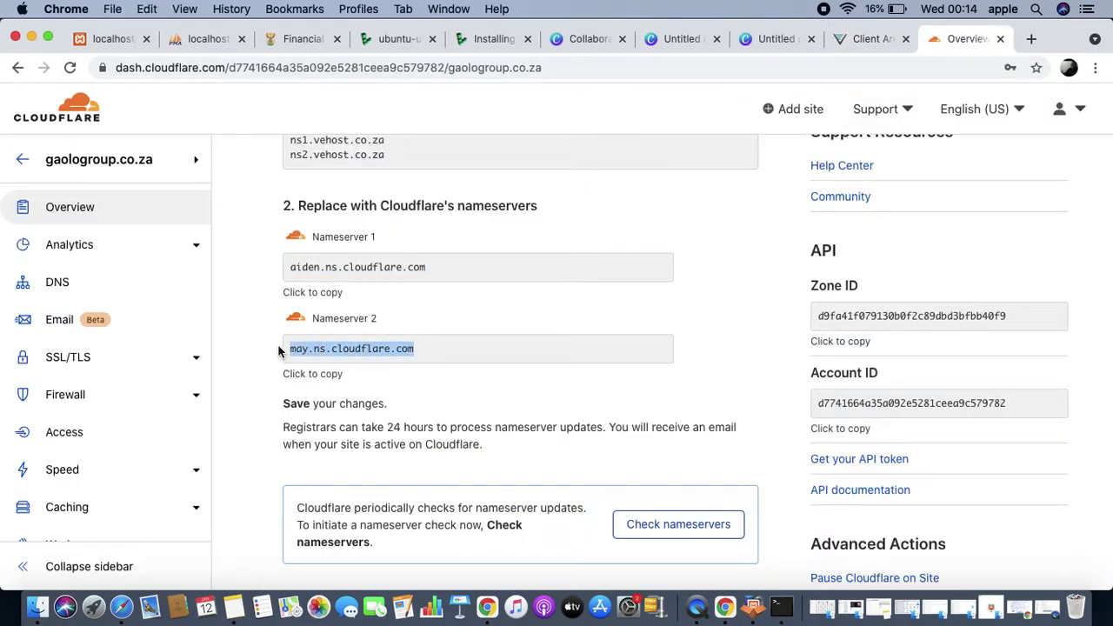
pyautogui.click(877, 41)
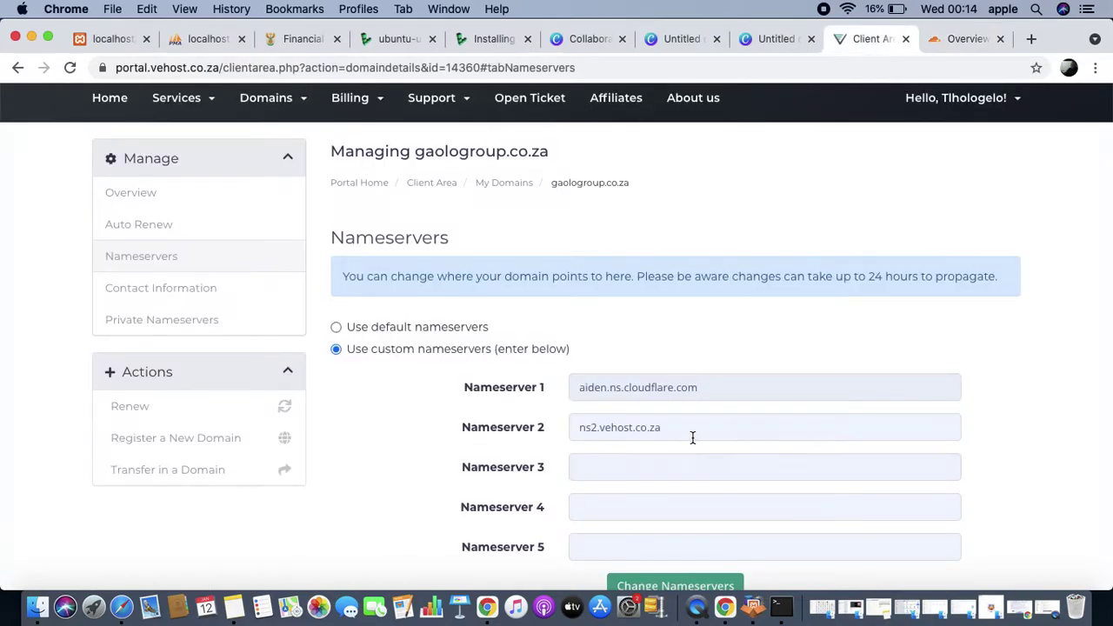
pyautogui.moveTo(692, 437); pyautogui.dragTo(548, 433)
pyautogui.press('super+v')
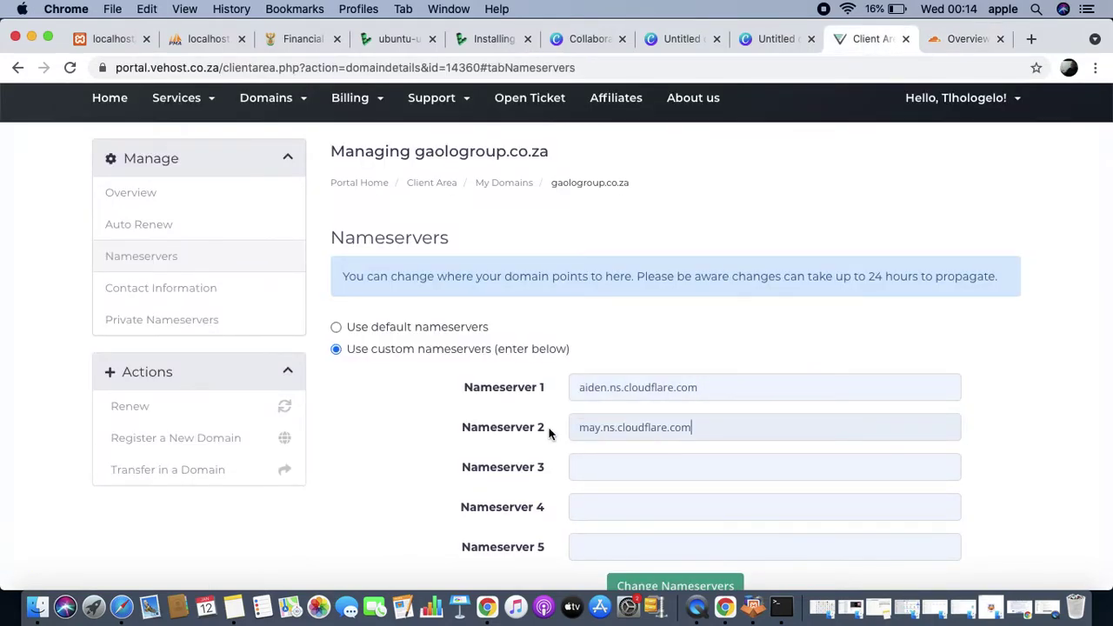
pyautogui.scroll(-4, 604, 388)
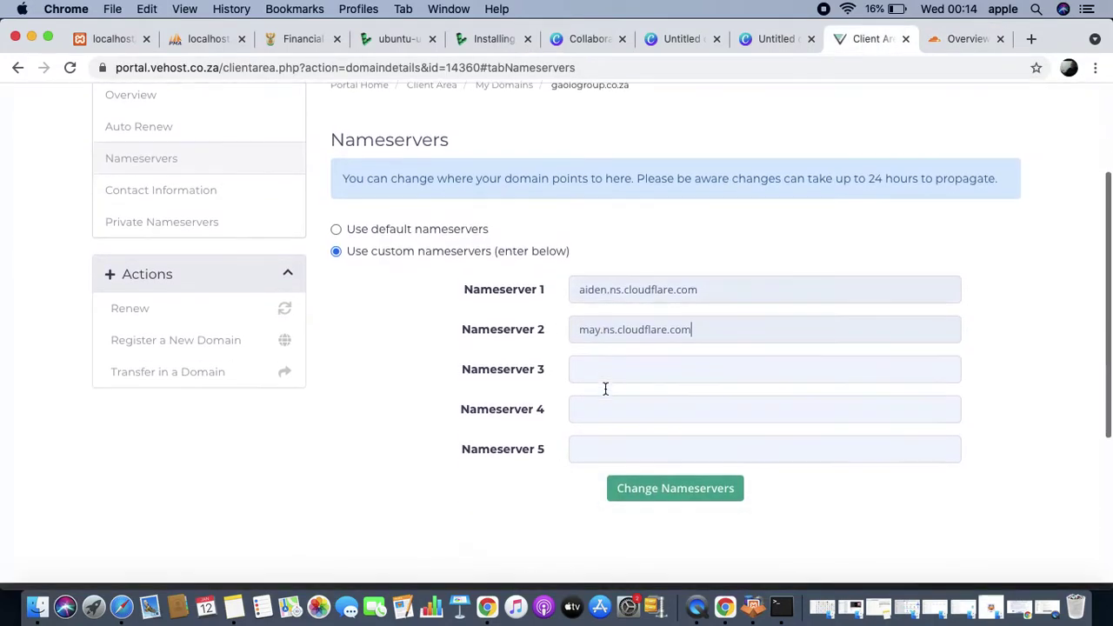
pyautogui.click(687, 433)
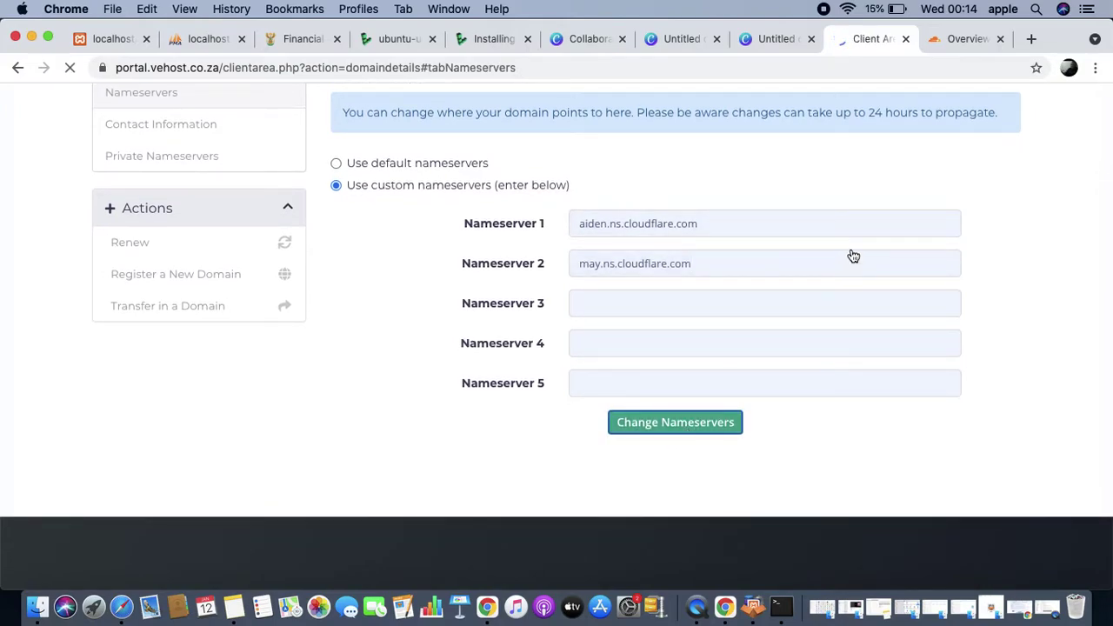
pyautogui.scroll(-3, 850, 250)
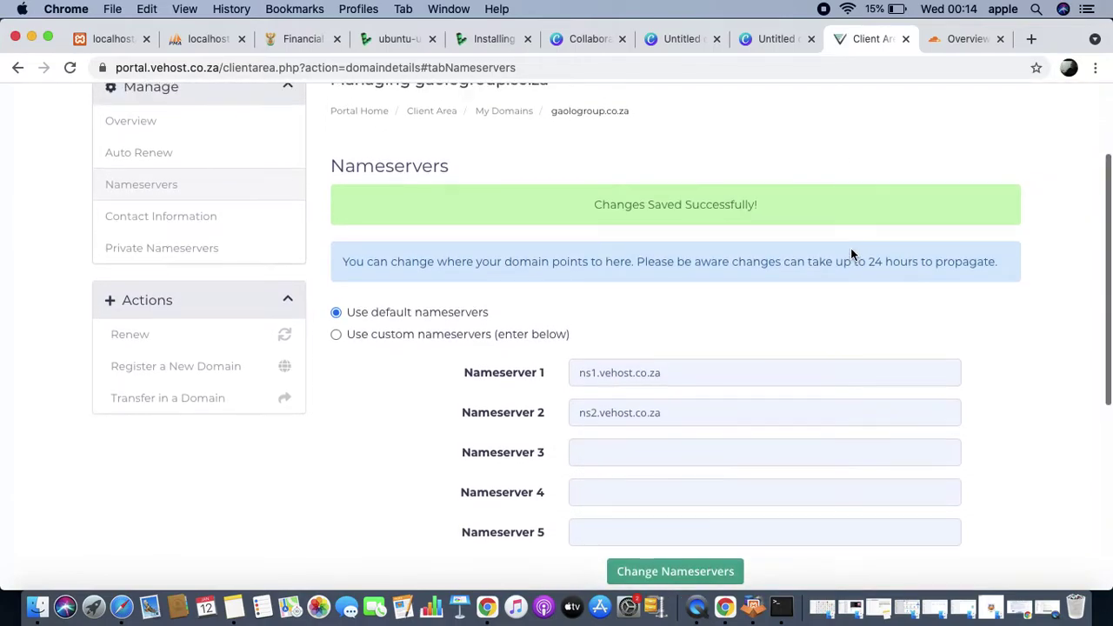
# Step: Return to the Cloudflare overview and start a nameserver check for gaologroup.co.za
pyautogui.click(966, 39)
pyautogui.scroll(-5, 692, 383)
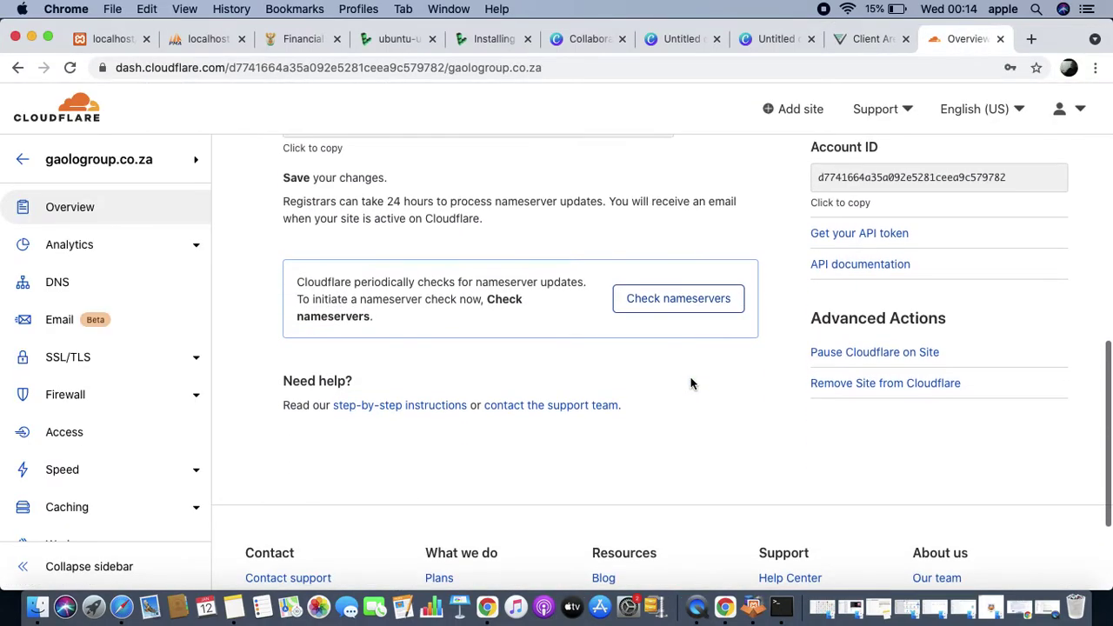
pyautogui.click(686, 302)
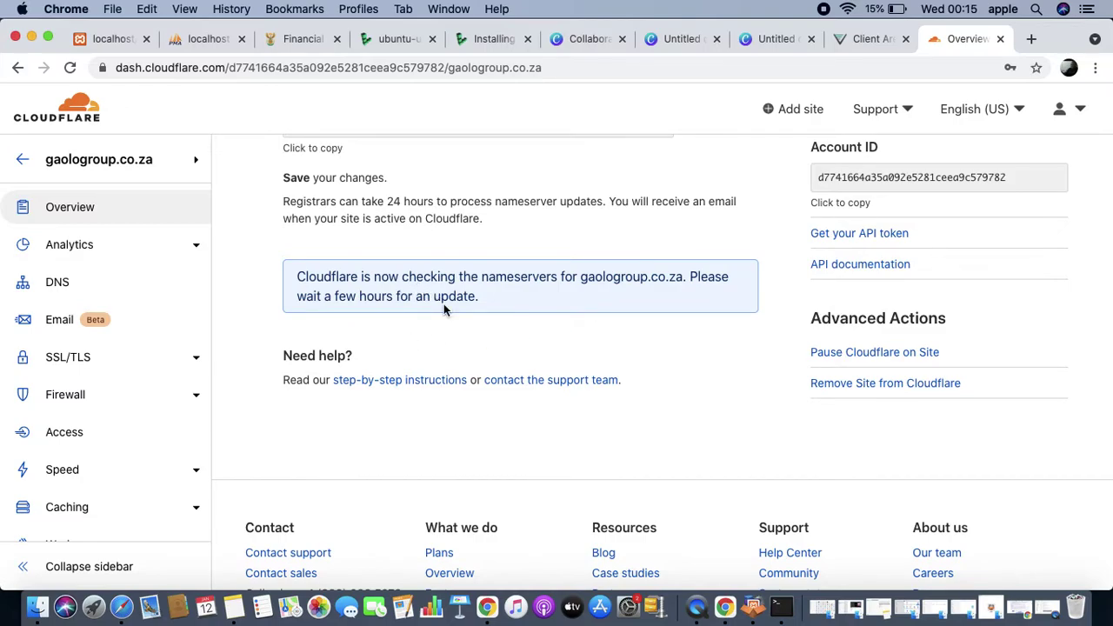
# Step: Dismiss the Argo Smart Routing banner and review the nameserver setup section of the Cloudflare overview
pyautogui.scroll(10, 753, 184)
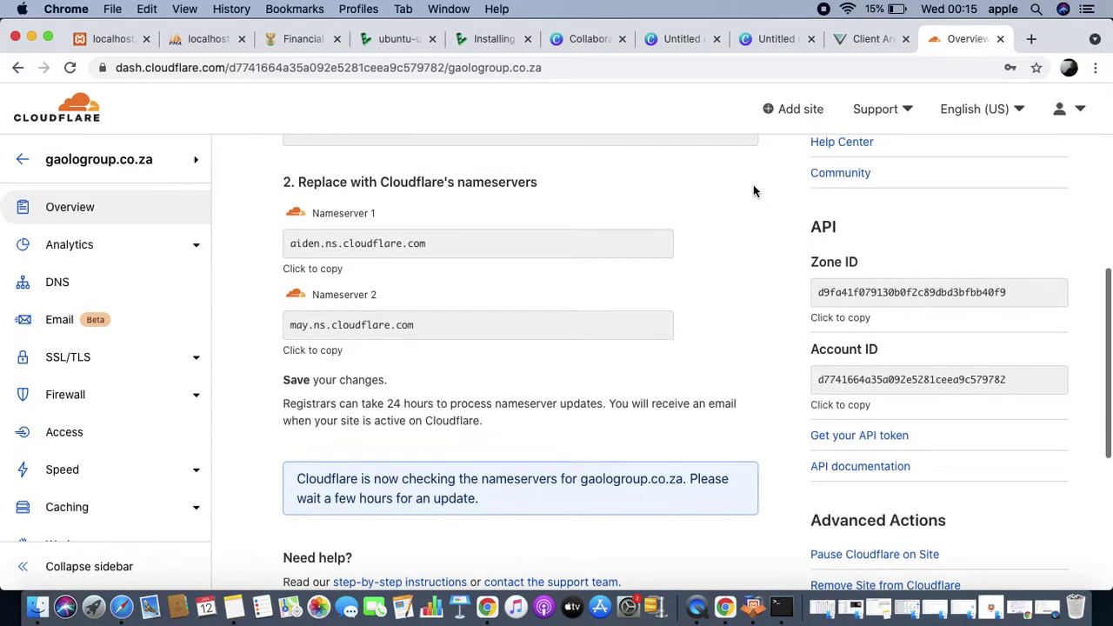
pyautogui.scroll(-5, 753, 189)
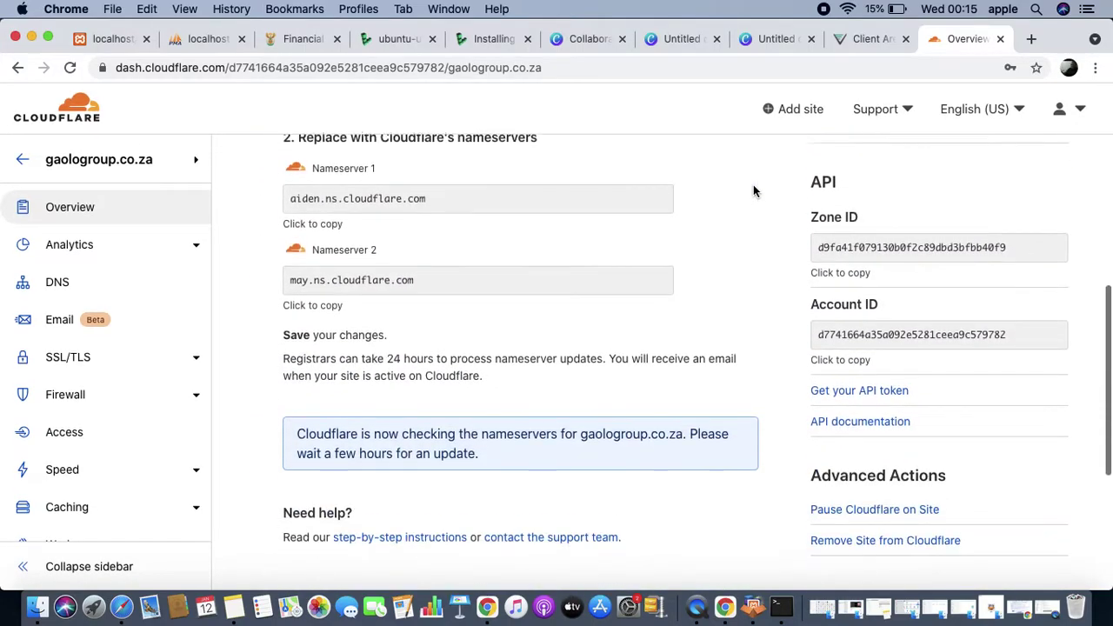
pyautogui.scroll(5, 754, 191)
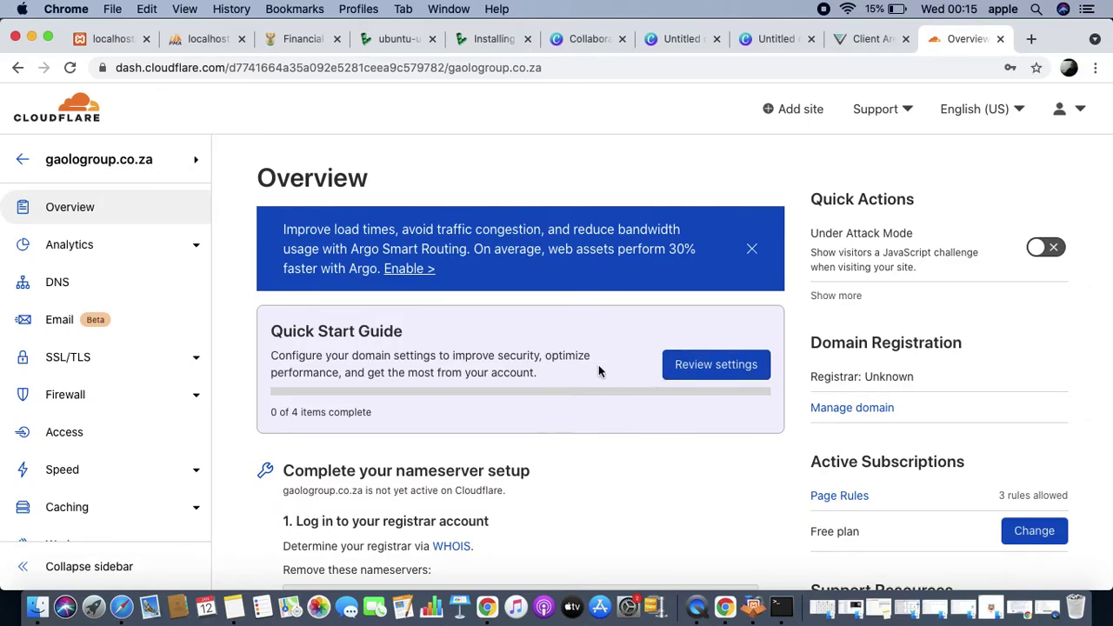
pyautogui.click(751, 250)
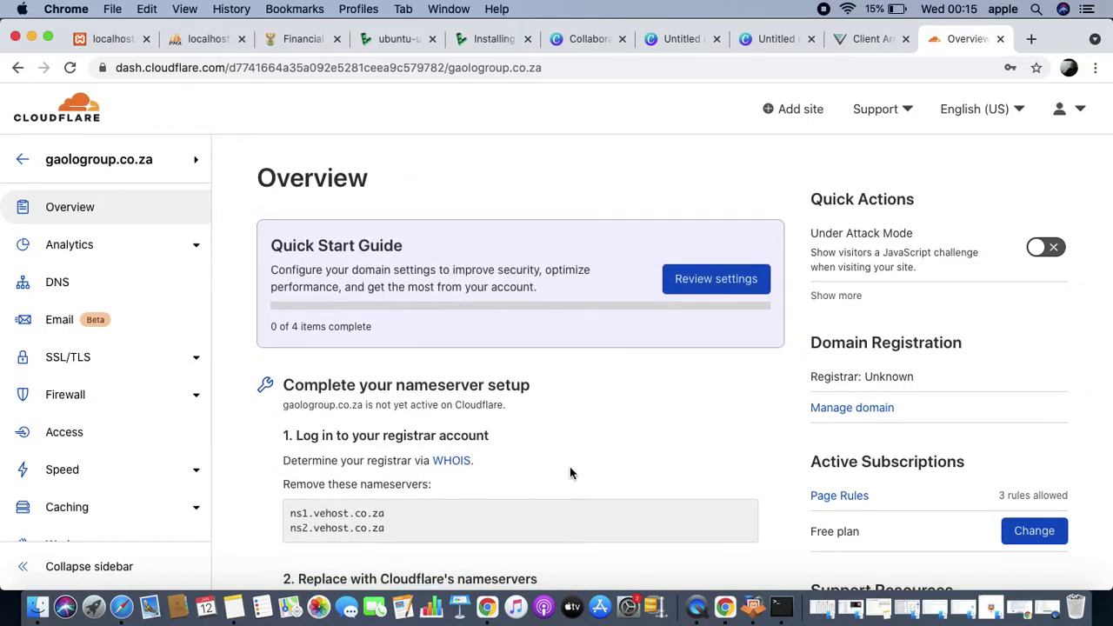
pyautogui.scroll(-7, 569, 466)
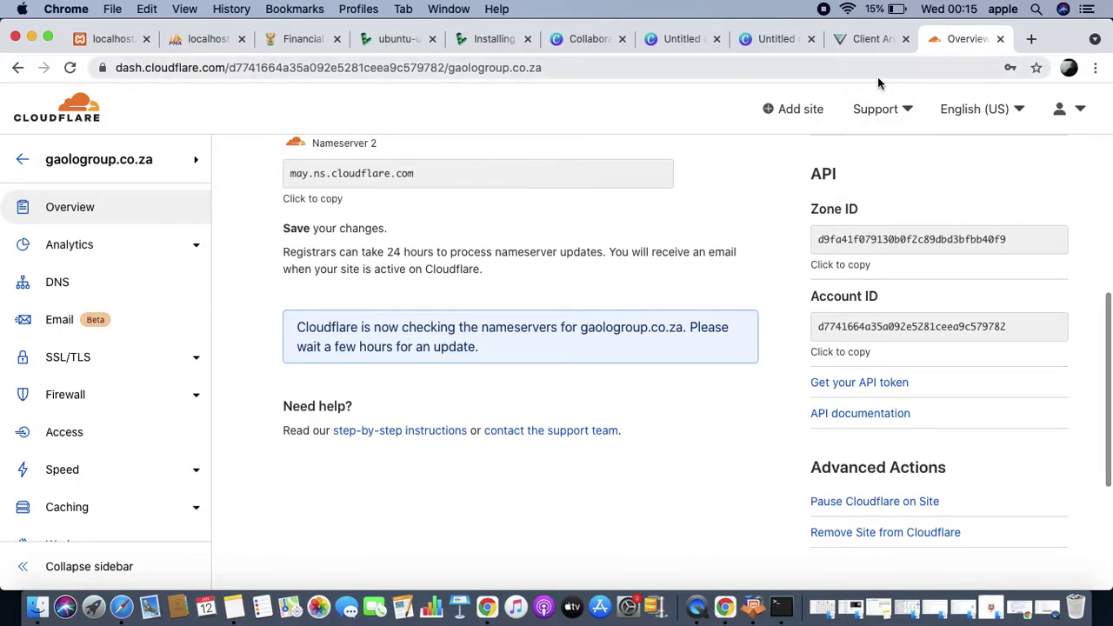
# Step: Recheck the VEHOST nameserver page and the LAMP guide, and review the details of the ubuntu-us-central server in Linode
pyautogui.click(863, 40)
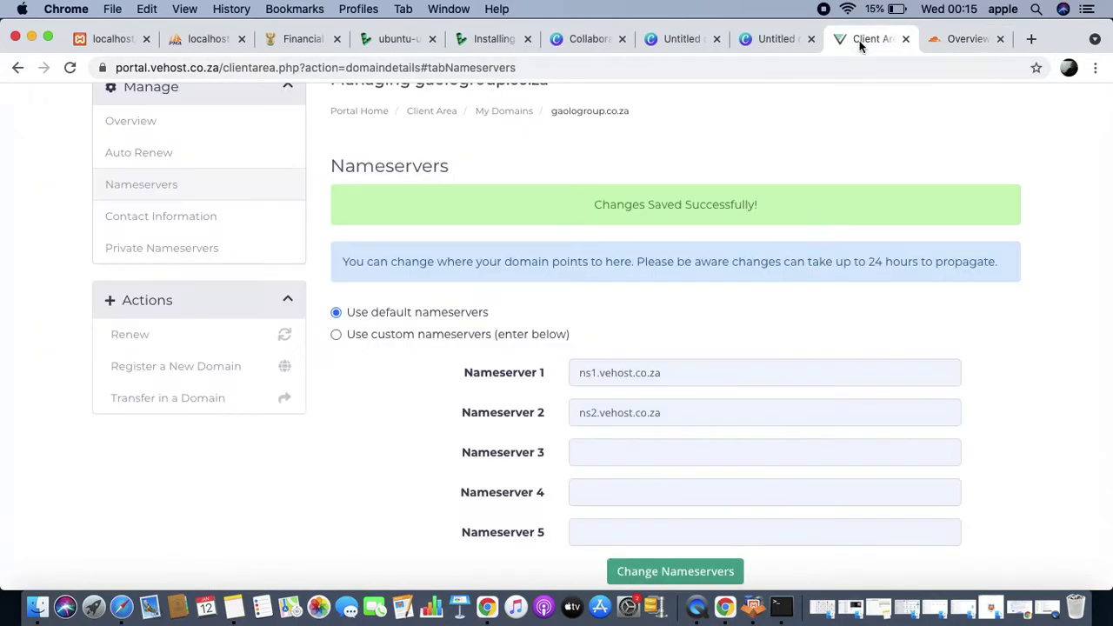
pyautogui.click(461, 37)
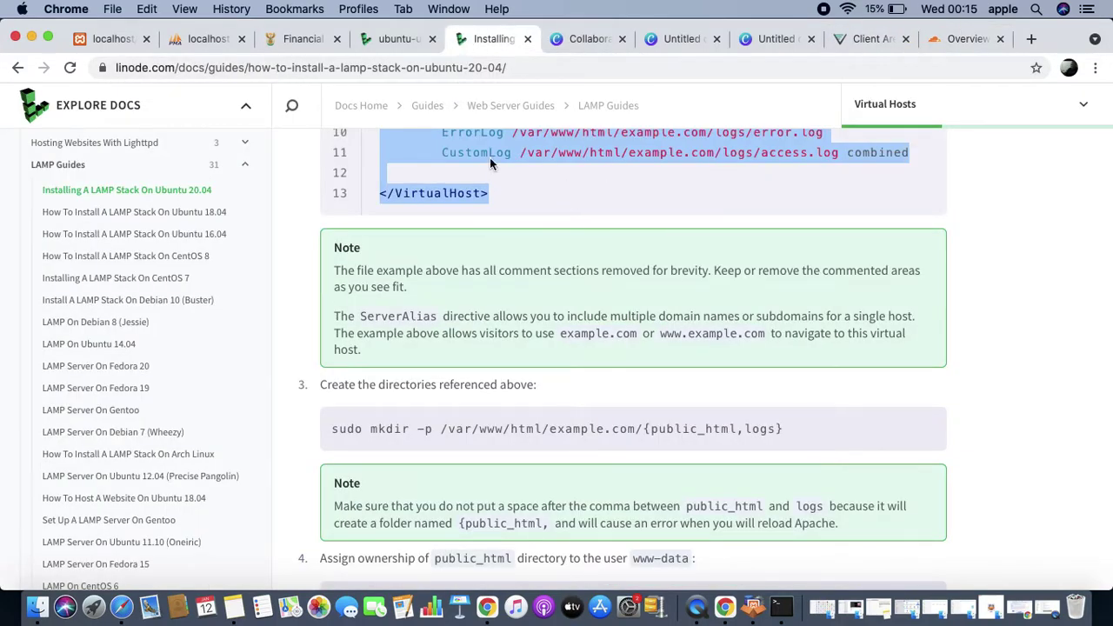
pyautogui.click(402, 38)
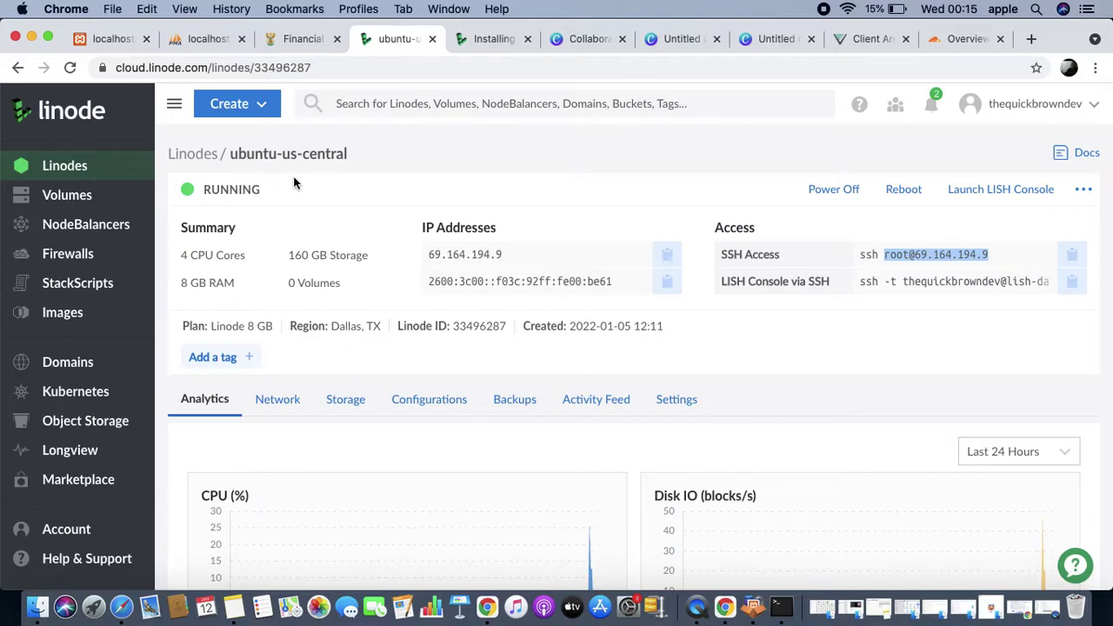
pyautogui.scroll(-5, 294, 183)
pyautogui.scroll(5, 294, 183)
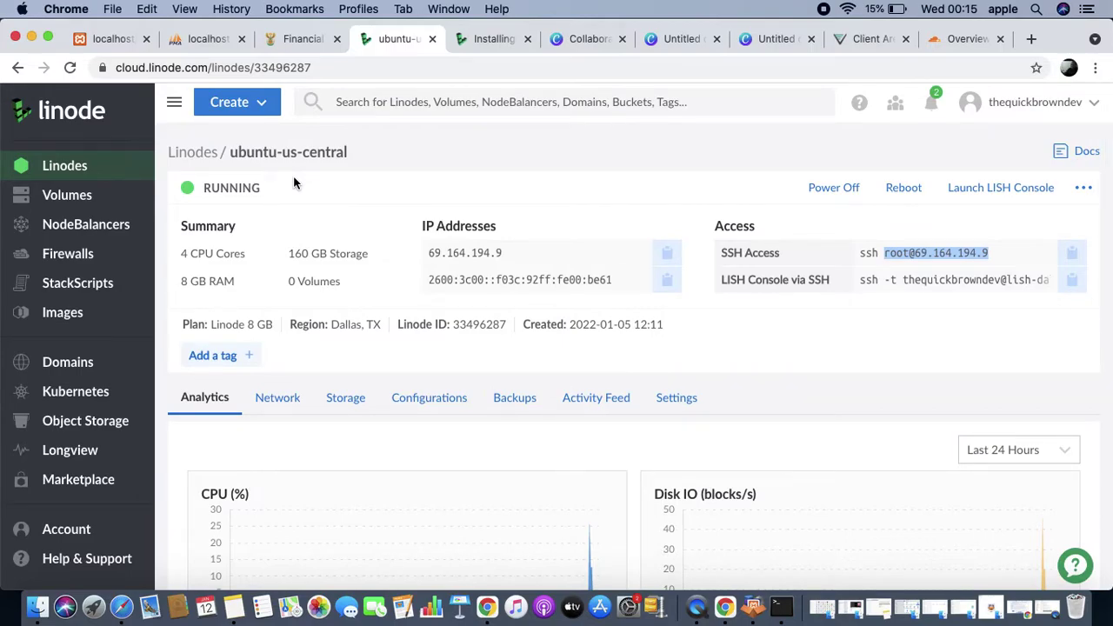
pyautogui.click(979, 248)
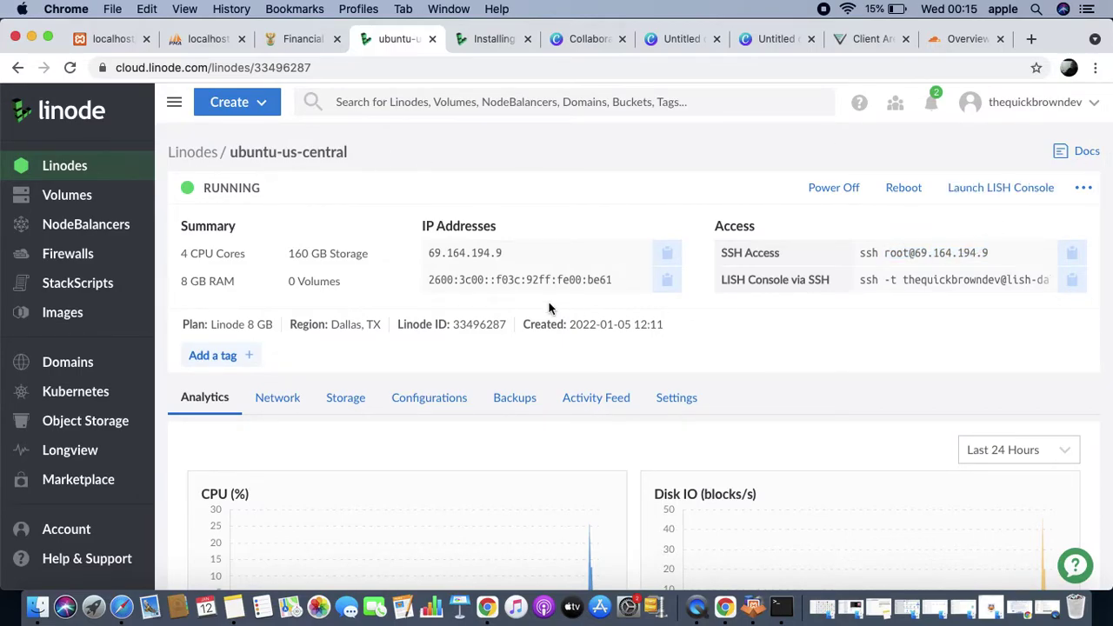
# Step: Switch to the Terminal, exit nano from example.com.conf without changes and clear the screen
pyautogui.rightClick(776, 610)
pyautogui.click(779, 611)
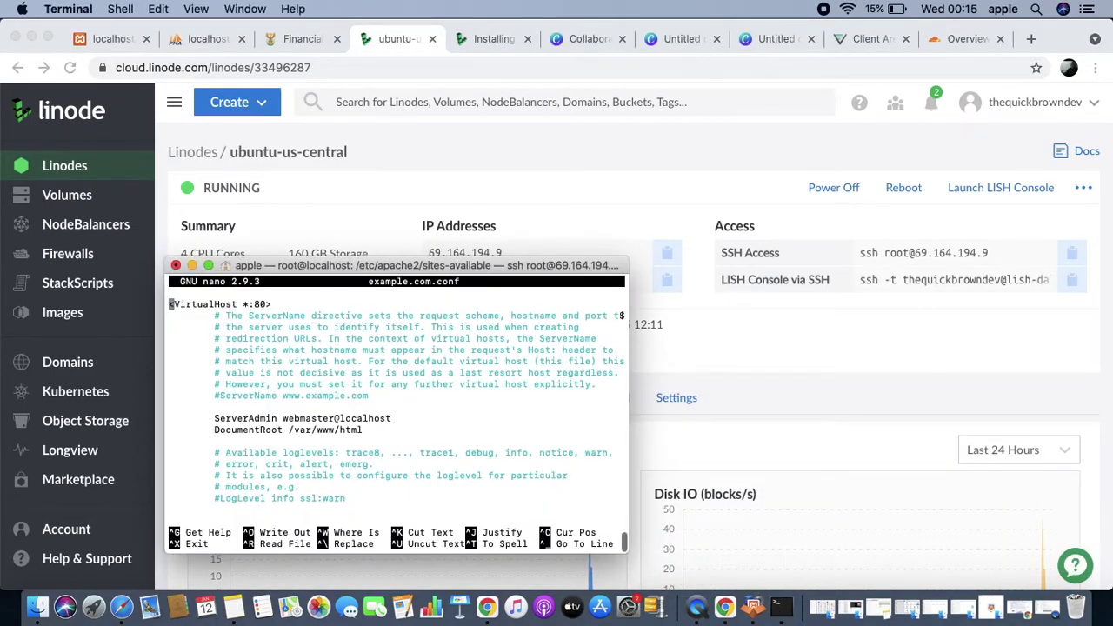
pyautogui.hotkey('ctrl', 'x')
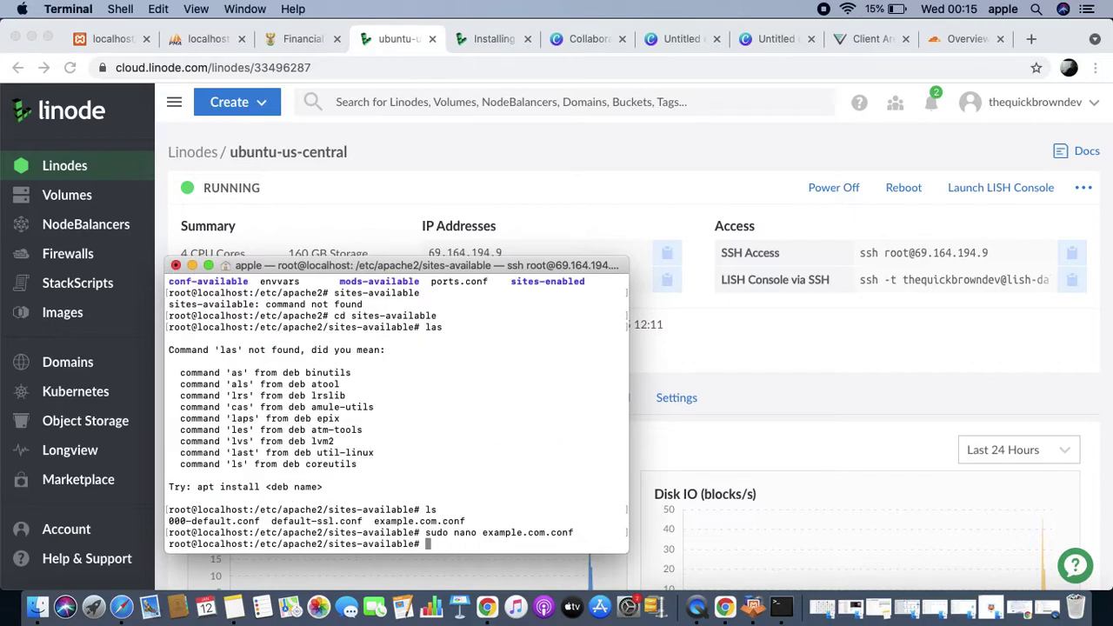
pyautogui.write('clear')
pyautogui.press('Return')
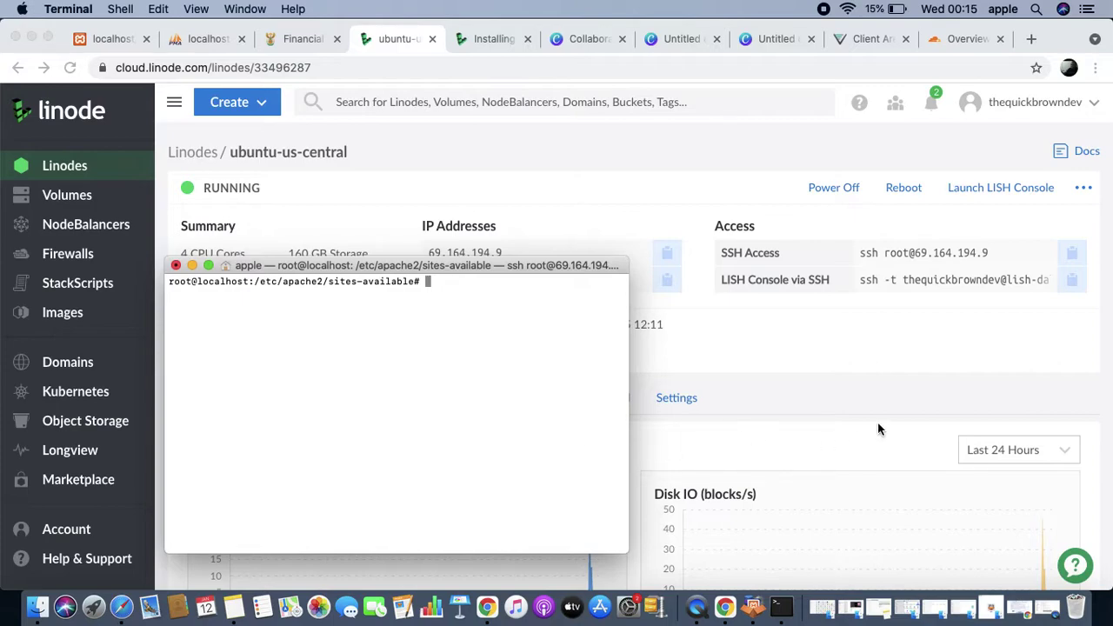
# Step: Move up one directory from sites-available with "cd .."
pyautogui.write('c.')
pyautogui.press('BackSpace')
pyautogui.write('d..')
pyautogui.press('BackSpace')
pyautogui.press('BackSpace')
pyautogui.write('..')
pyautogui.press('Return')
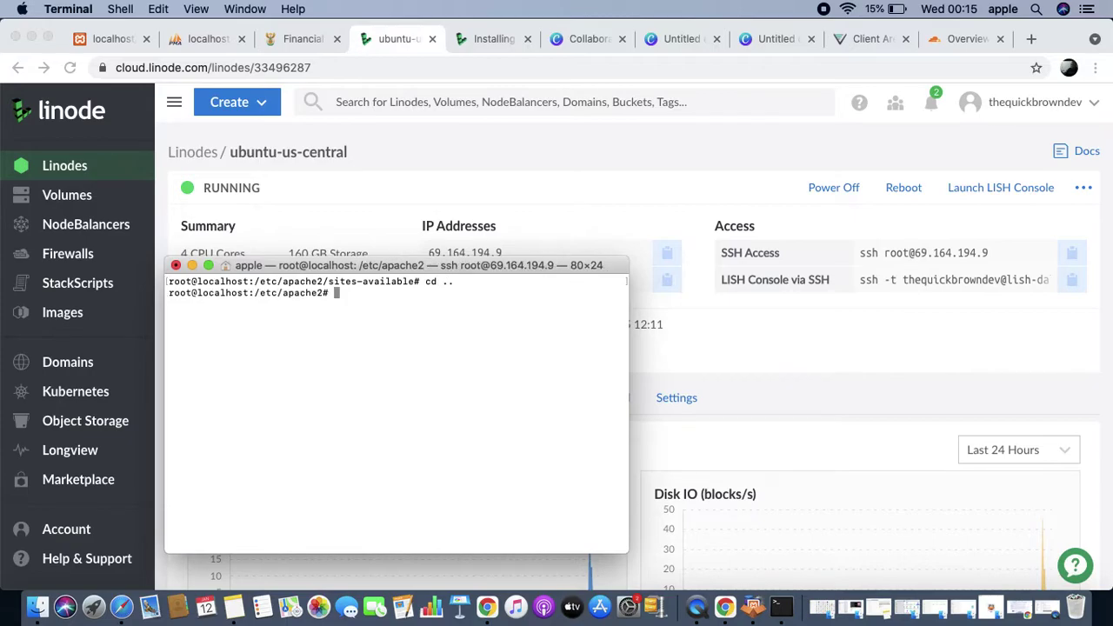
# Step: Move up from /etc/apache2 to the filesystem root with repeated "cd .." commands and interrupt the empty prompt
pyautogui.write('cd ..')
pyautogui.press('Return')
pyautogui.write('cd ..')
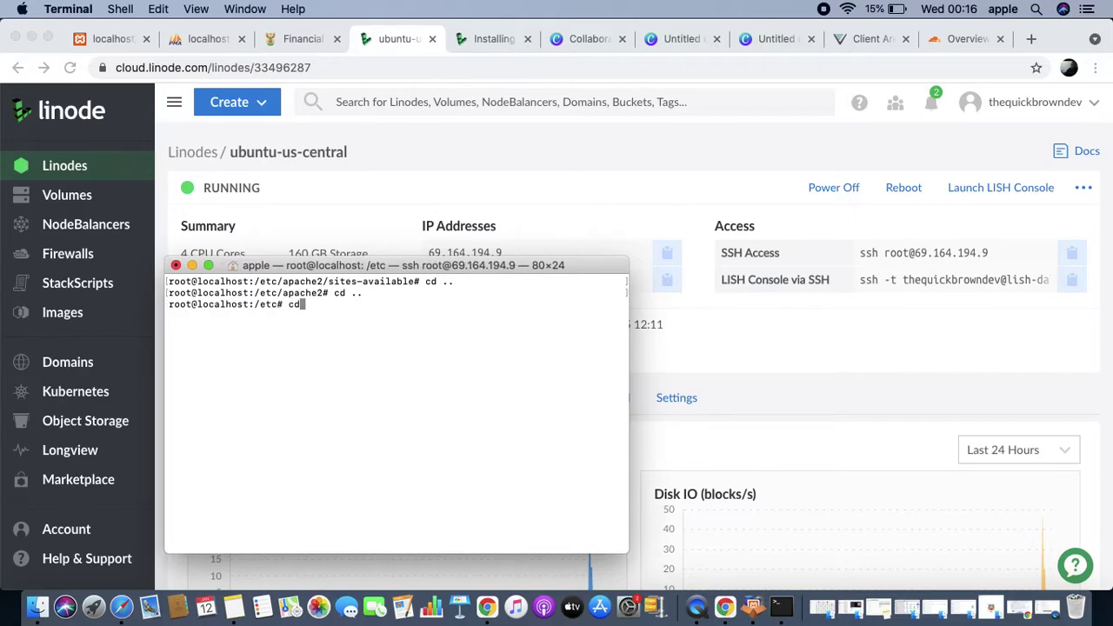
pyautogui.press('Return')
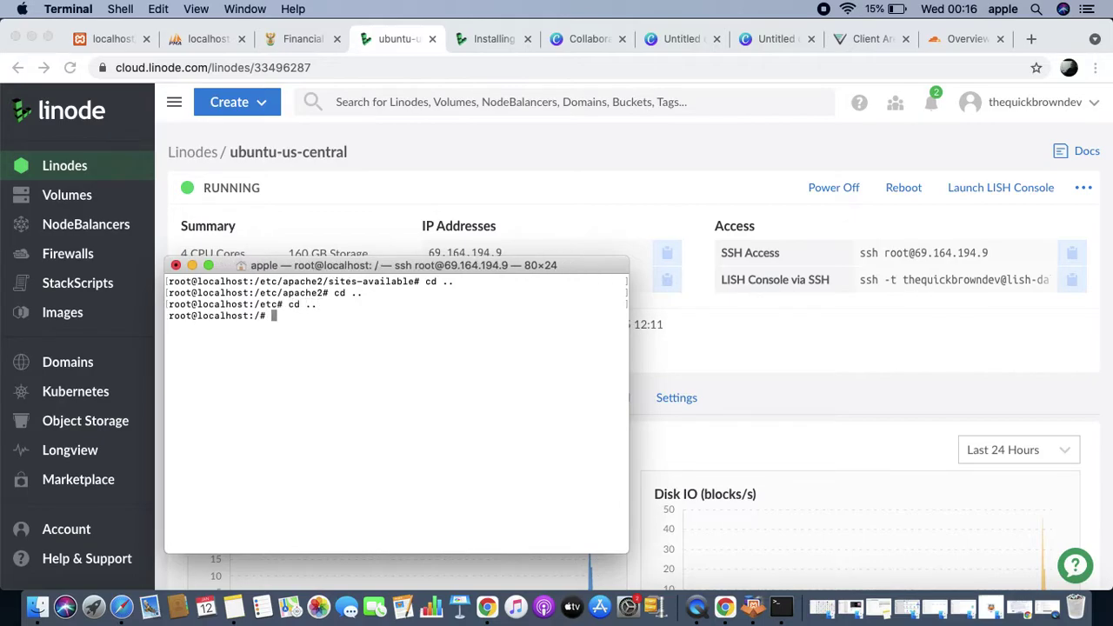
pyautogui.write('cd ..')
pyautogui.press('Return')
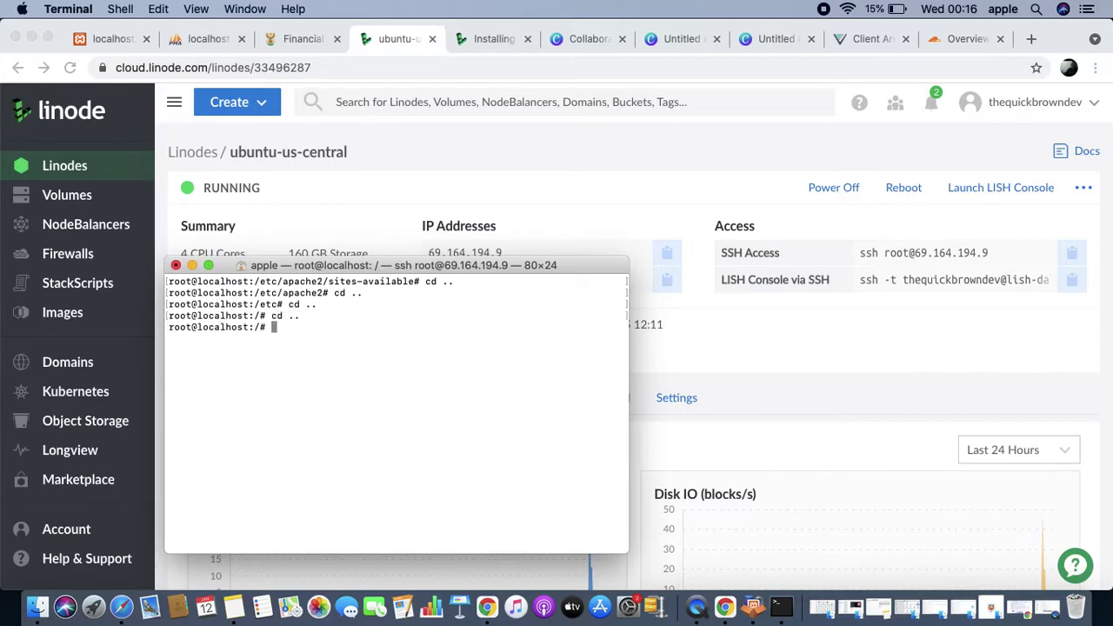
pyautogui.hotkey('ctrl', 'c')
pyautogui.hotkey('ctrl', 'c')
pyautogui.hotkey('ctrl', 'c')
pyautogui.hotkey('ctrl', 'c')
pyautogui.hotkey('ctrl', 'c')
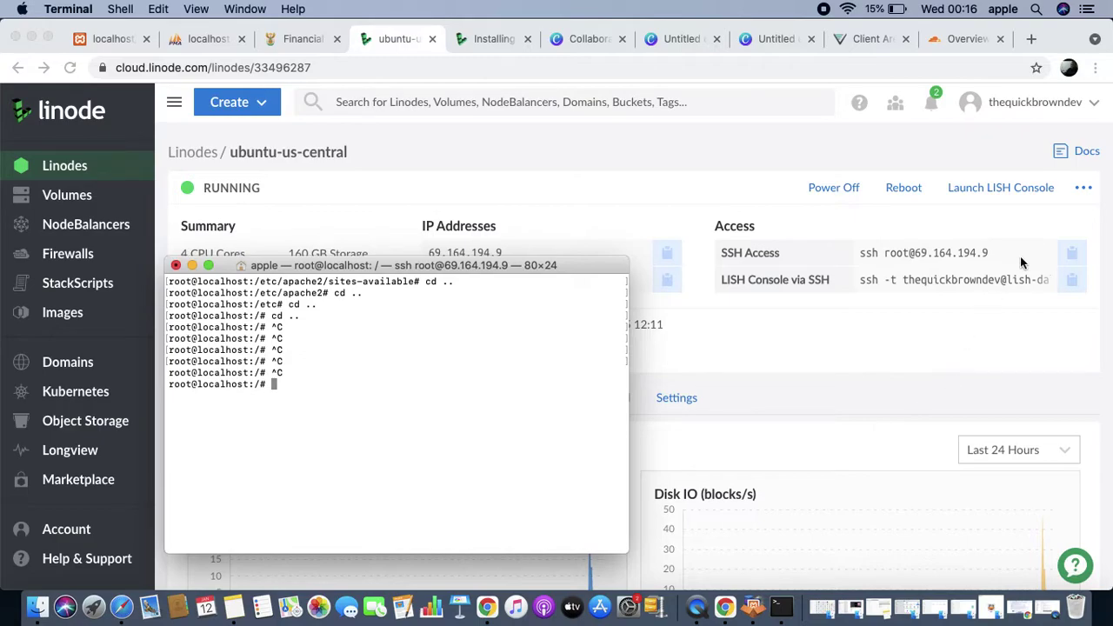
pyautogui.click(1066, 258)
pyautogui.click(1072, 254)
pyautogui.click(781, 606)
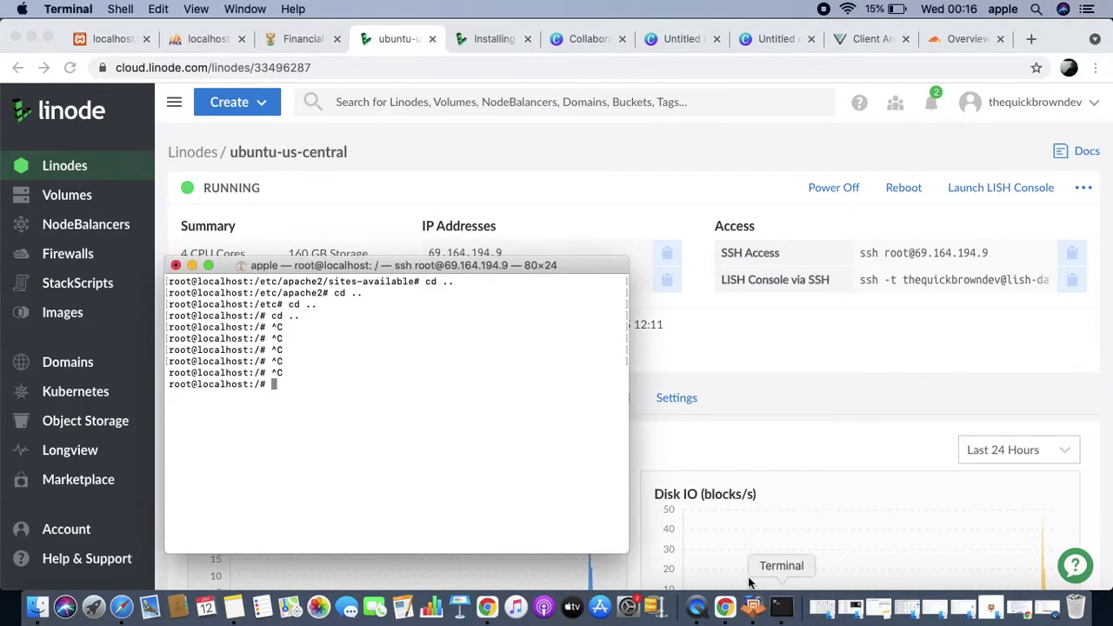
pyautogui.press('super+v')
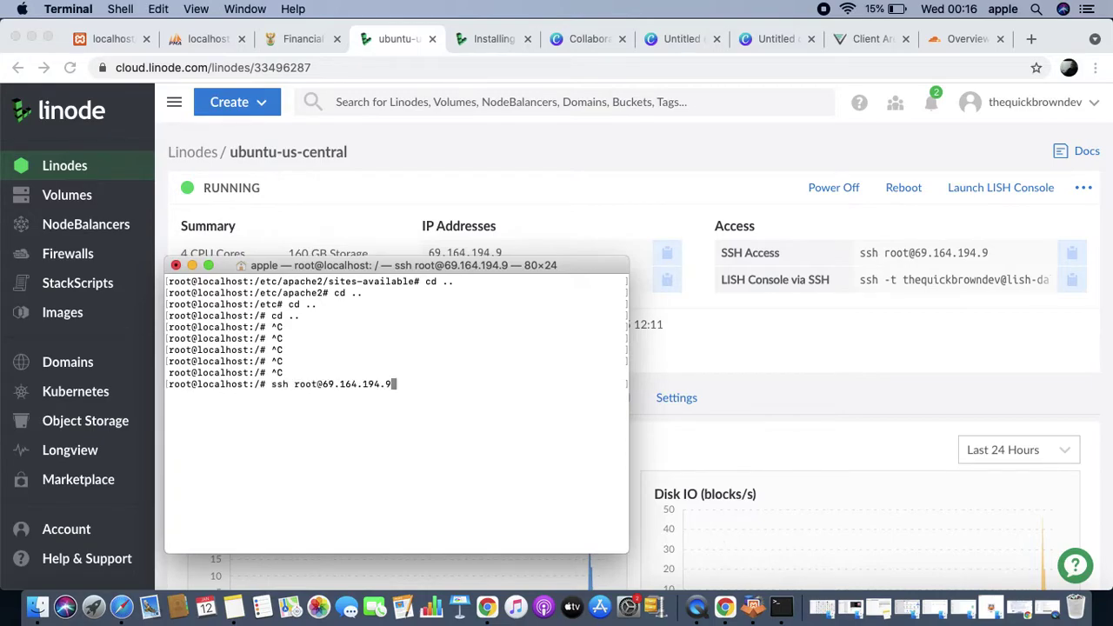
pyautogui.press('Return')
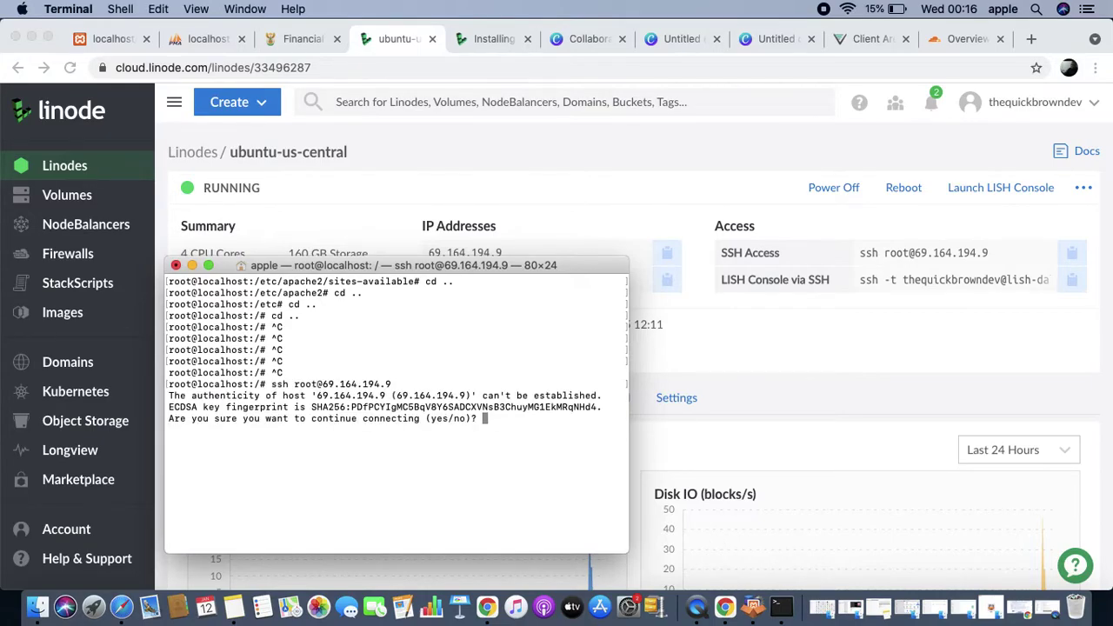
# Step: Accept the host fingerprint with "yes" and log in to the server with the root password
pyautogui.write('yes')
pyautogui.press('Return')
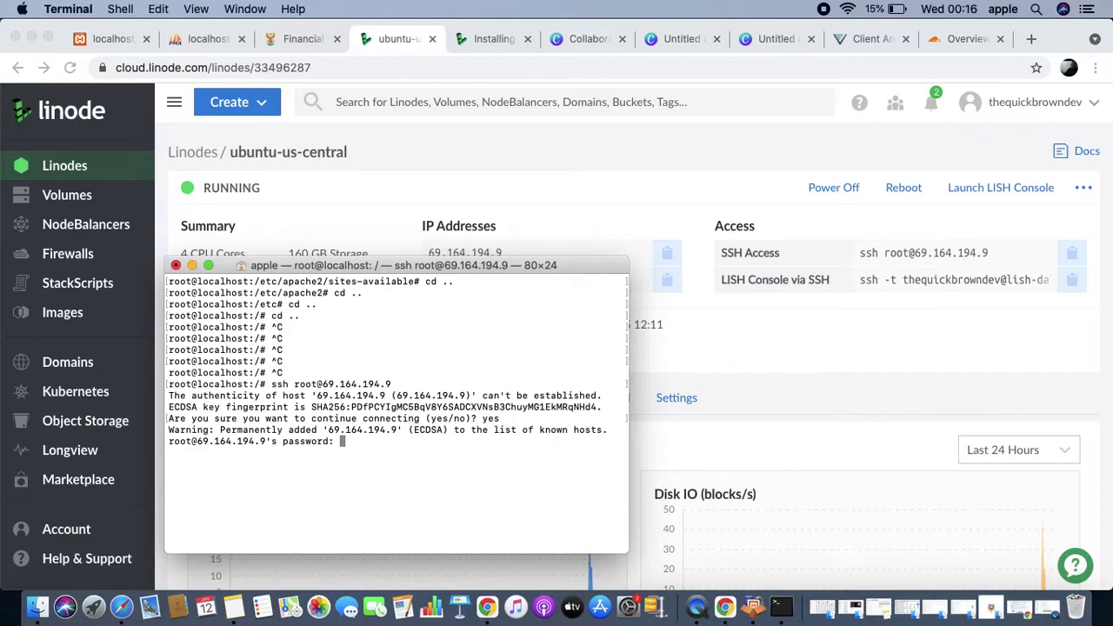
pyautogui.press('Return')
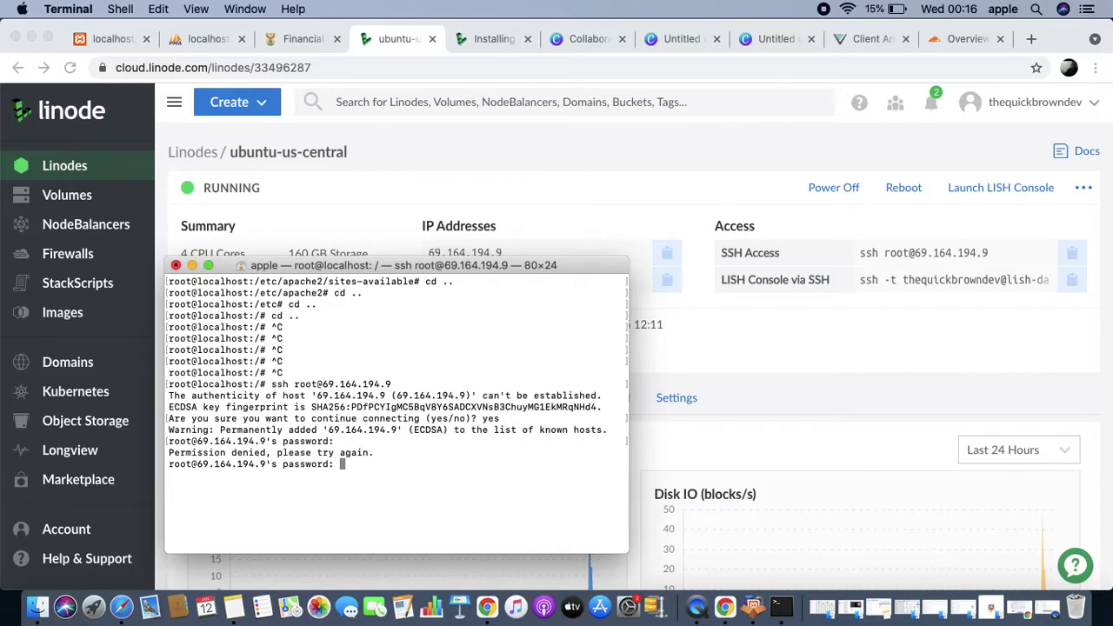
pyautogui.press('Return')
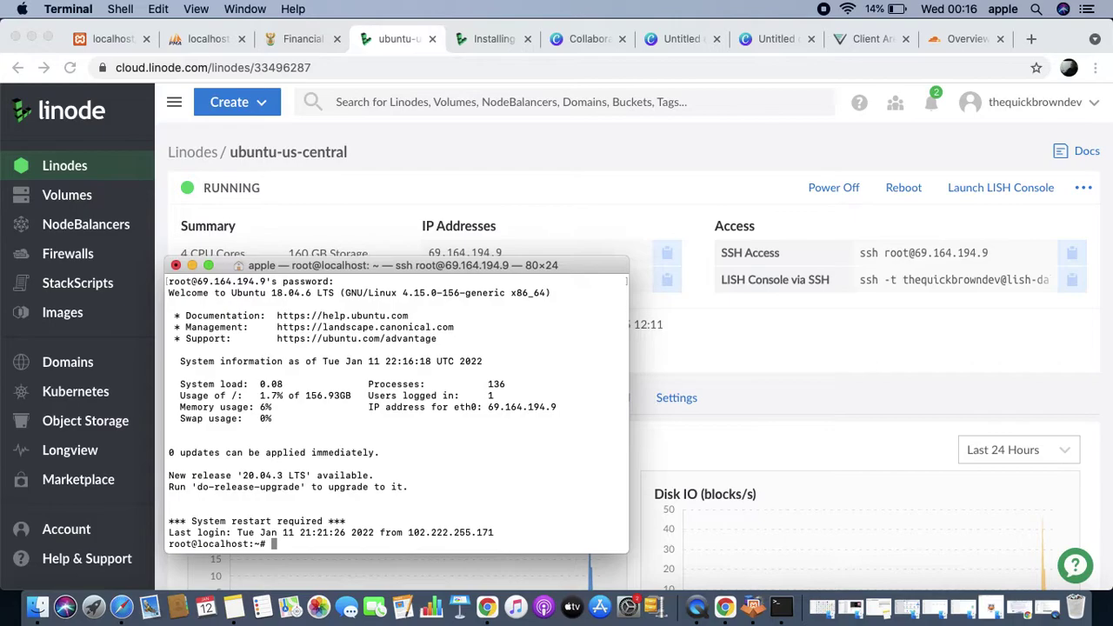
# Step: Change to the /etc/apache2/ directory and list its contents with "ls"
pyautogui.write('cd /etc/apach')
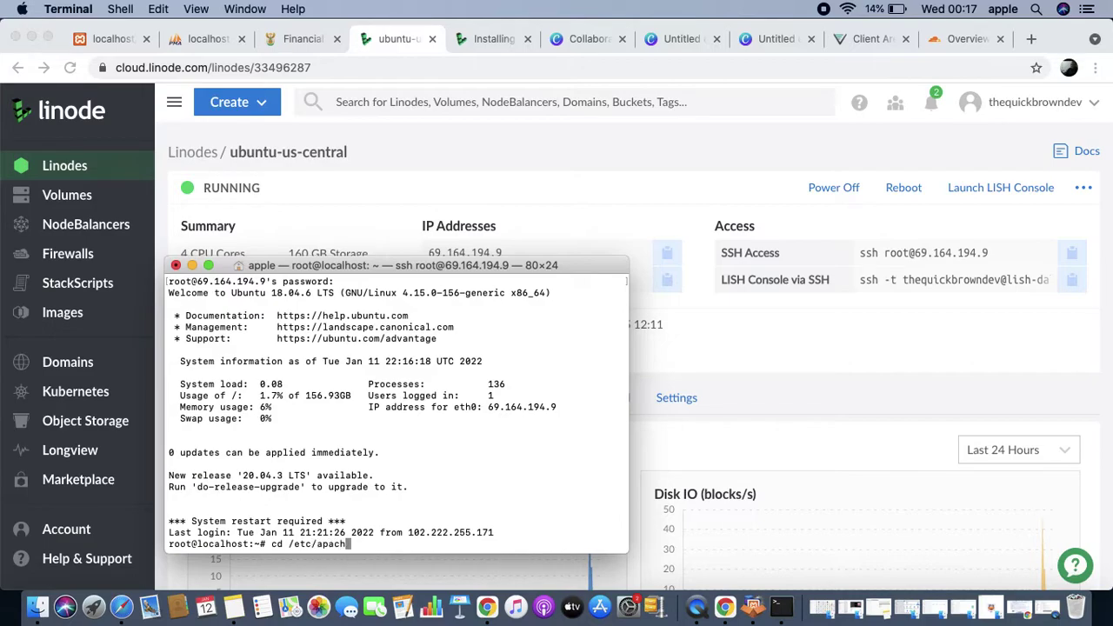
pyautogui.write('e2/')
pyautogui.press('Return')
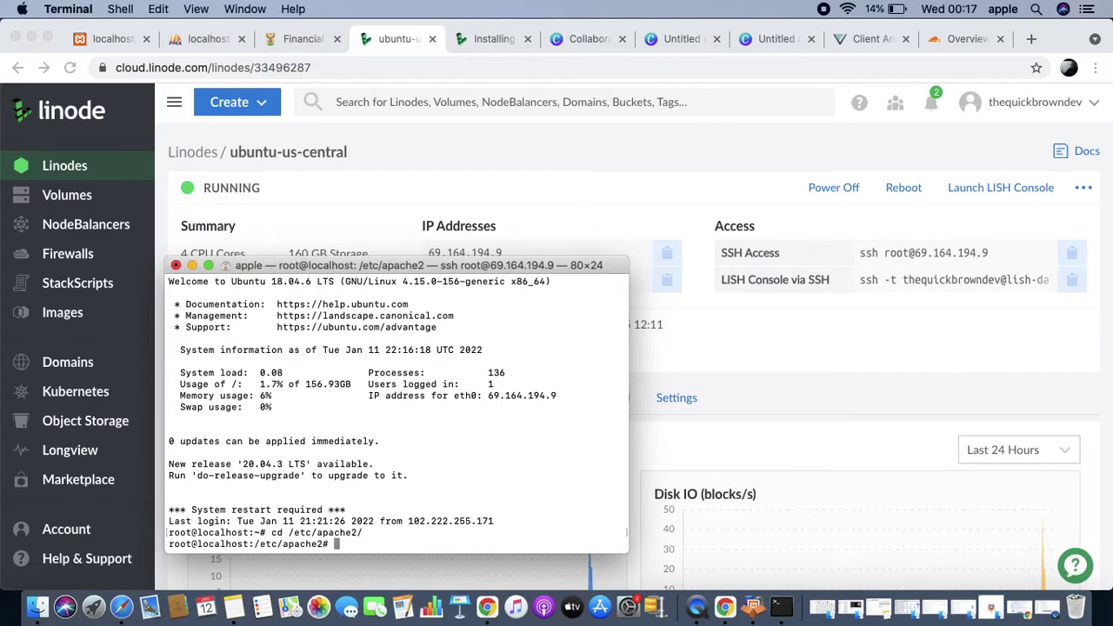
pyautogui.write('ls')
pyautogui.press('Return')
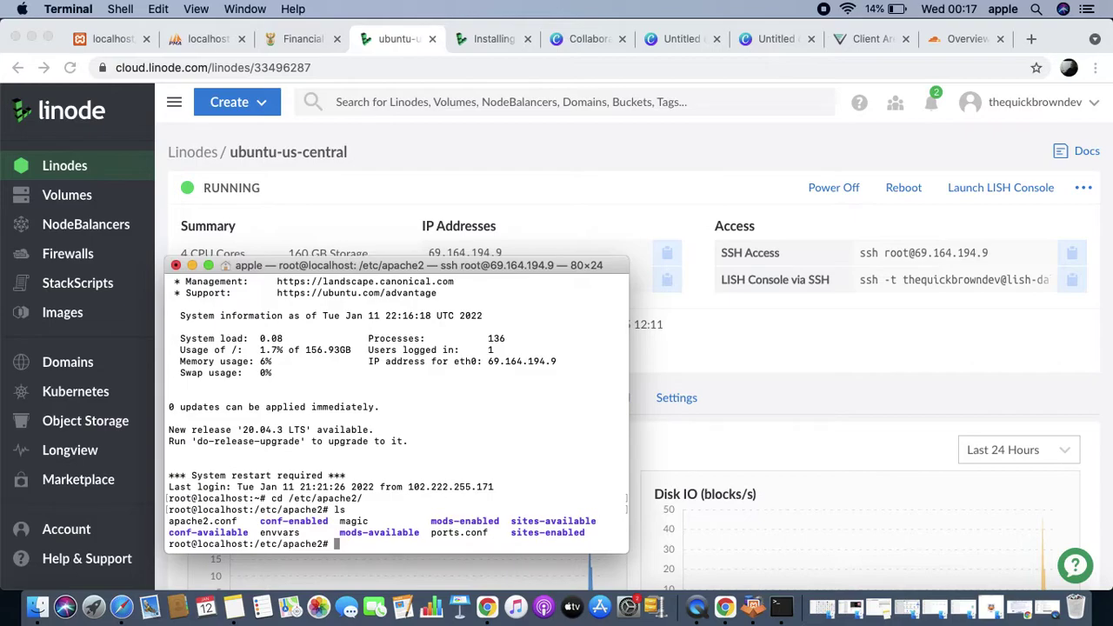
# Step: Change into the sites-available directory and list its configuration files with "ls"
pyautogui.write('cd ')
pyautogui.write('site')
pyautogui.write('-ava')
pyautogui.write('il')
pyautogui.write('abl')
pyautogui.write('e')
pyautogui.press('Return')
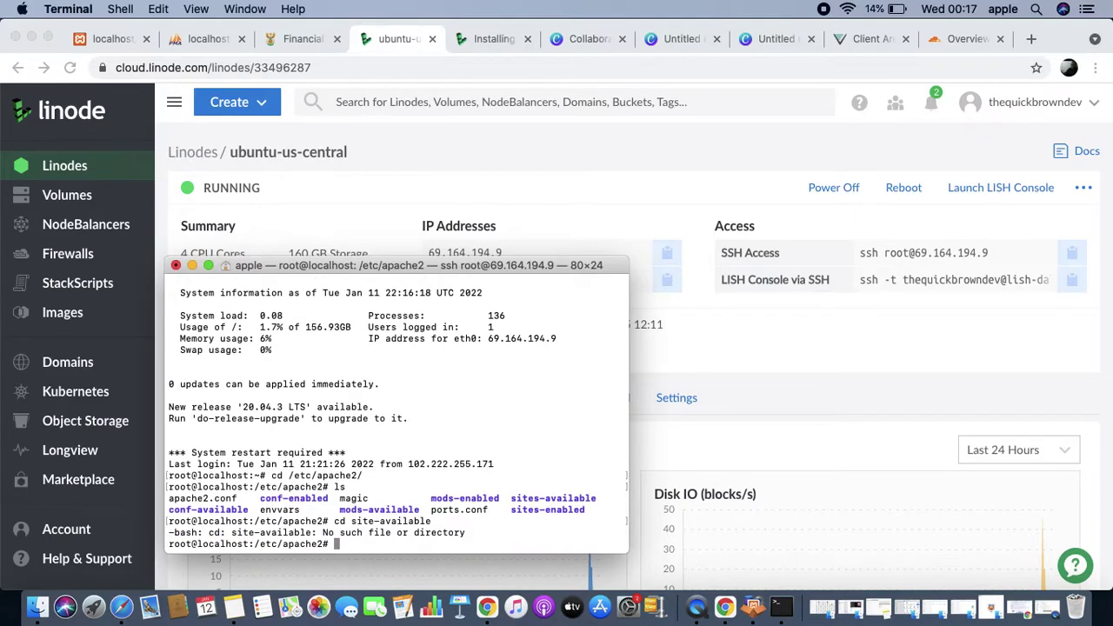
pyautogui.press('Up')
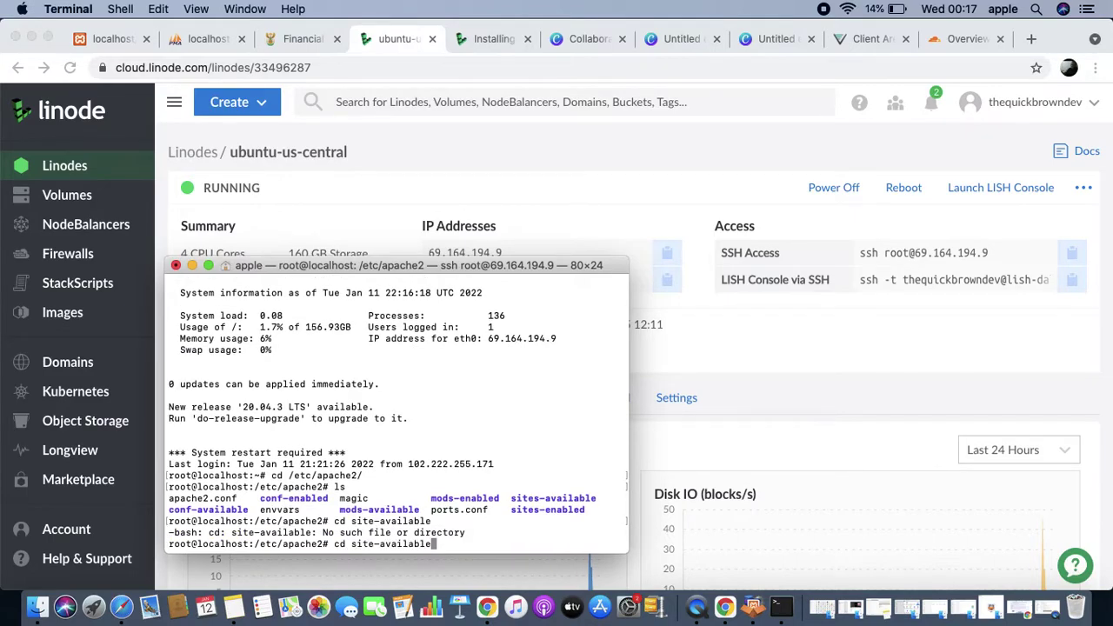
pyautogui.press('Left')
pyautogui.press('Left')
pyautogui.press('Left')
pyautogui.press('Left')
pyautogui.press('Left')
pyautogui.press('Left')
pyautogui.press('Left')
pyautogui.press('Left')
pyautogui.press('Left')
pyautogui.press('Left')
pyautogui.write('s')
pyautogui.press('Return')
pyautogui.write('ls')
pyautogui.press('Return')
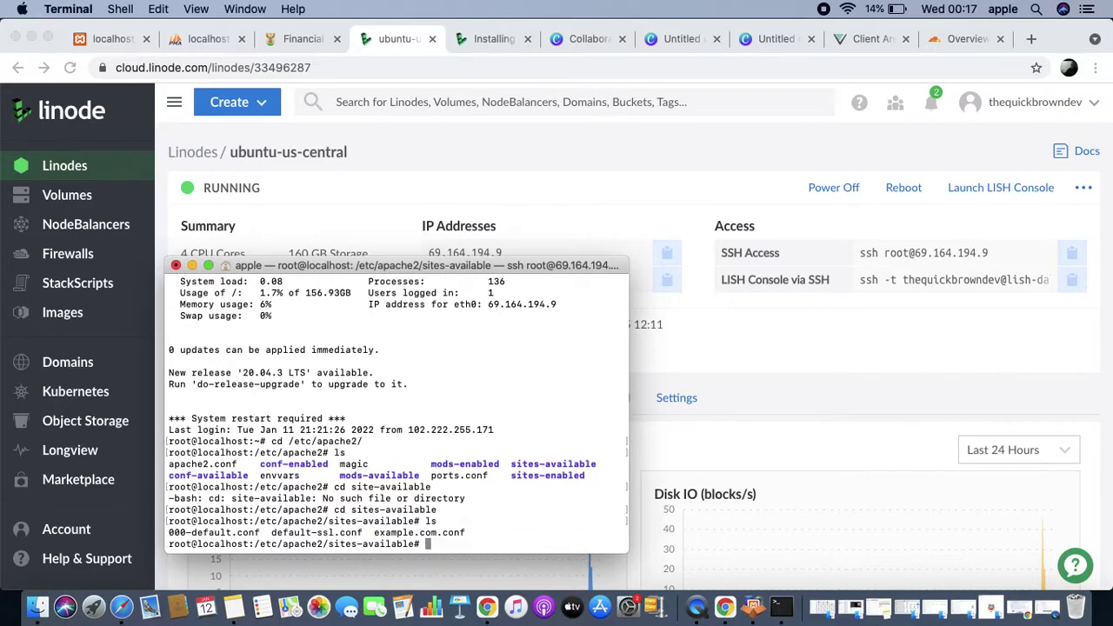
# Step: Open the default virtual host file with "sudo nano 000-default.conf"
pyautogui.write('sudo nano 00-')
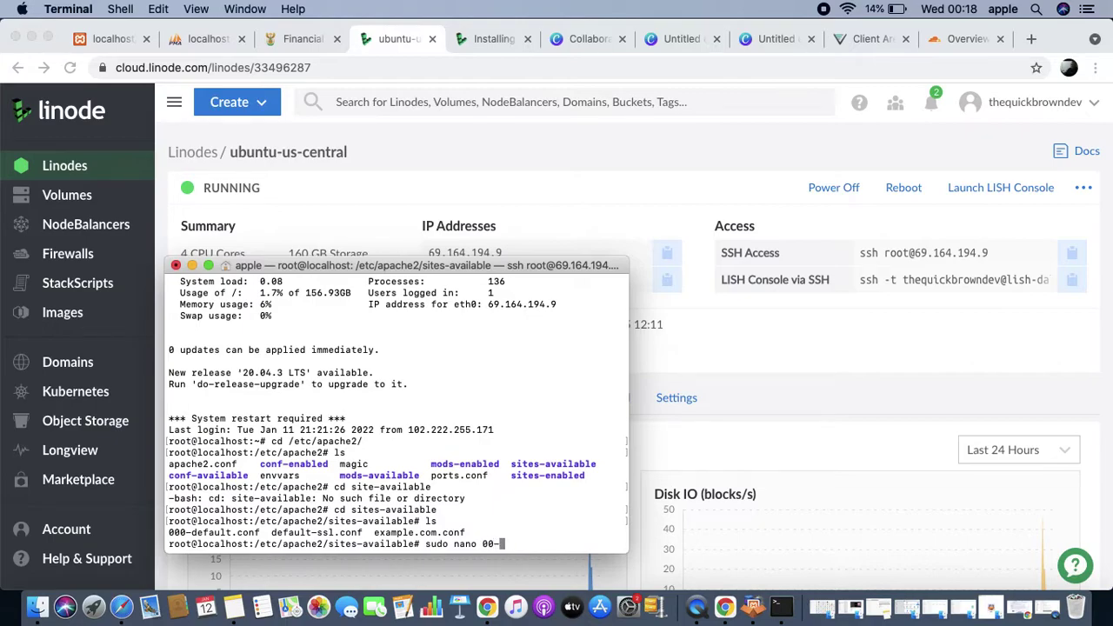
pyautogui.write('default.conf')
pyautogui.press('Left')
pyautogui.press('Left')
pyautogui.press('Left')
pyautogui.press('Left')
pyautogui.press('Left')
pyautogui.press('Left')
pyautogui.press('Left')
pyautogui.press('Left')
pyautogui.press('Left')
pyautogui.press('Left')
pyautogui.press('Left')
pyautogui.press('Left')
pyautogui.press('Left')
pyautogui.press('Left')
pyautogui.press('Left')
pyautogui.write('0')
pyautogui.press('Return')
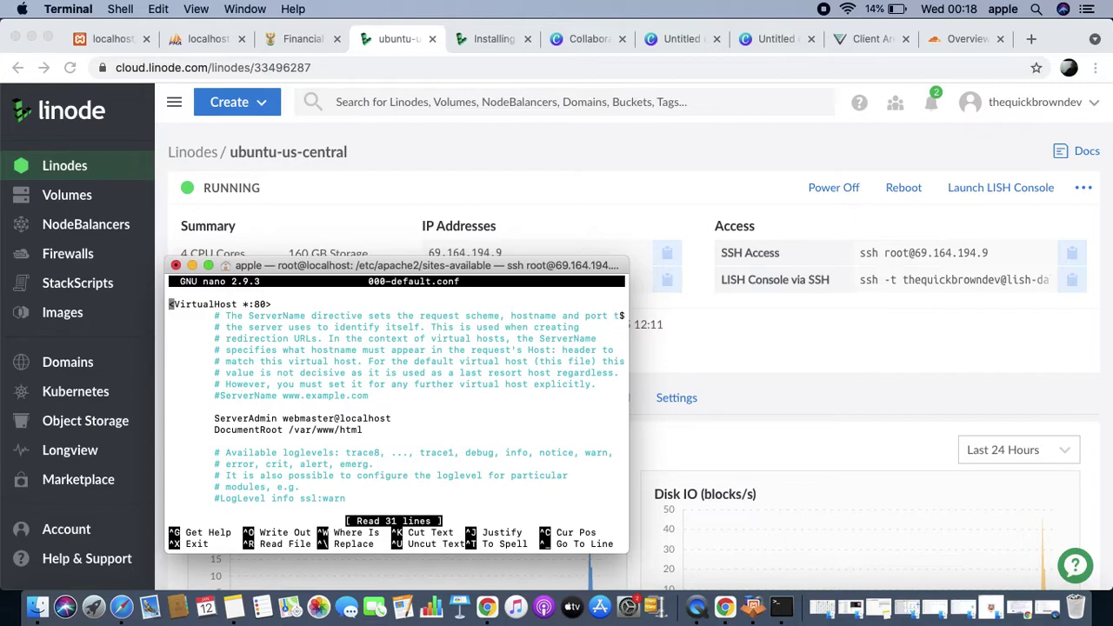
# Step: Read through the whole 000-default.conf file, including its ServerName, ServerAdmin and DocumentRoot directives
pyautogui.press('Down')
pyautogui.press('Down')
pyautogui.press('Down')
pyautogui.press('Down')
pyautogui.press('Down')
pyautogui.press('Down')
pyautogui.press('Down')
pyautogui.press('Down')
pyautogui.press('Down')
pyautogui.press('Down')
pyautogui.press('Down')
pyautogui.press('Down')
pyautogui.press('Down')
pyautogui.press('Down')
pyautogui.press('Down')
pyautogui.press('Down')
pyautogui.press('Down')
pyautogui.press('Down')
pyautogui.press('Down')
pyautogui.press('Down')
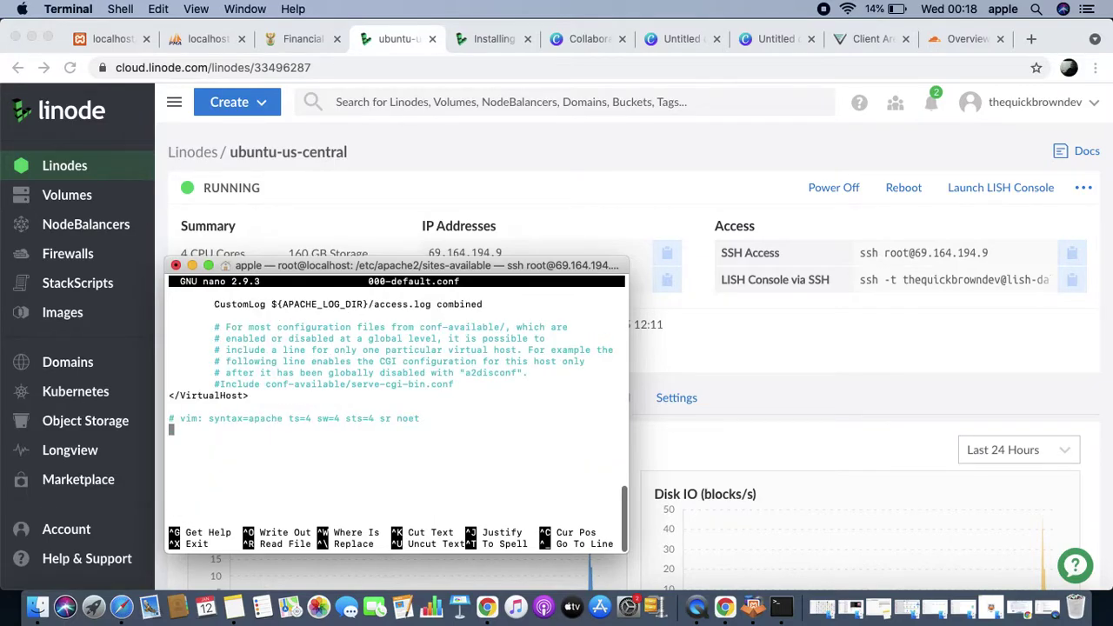
pyautogui.press('Up')
pyautogui.press('Up')
pyautogui.press('Up')
pyautogui.press('Up')
pyautogui.press('Up')
pyautogui.press('Up')
pyautogui.press('Up')
pyautogui.press('Up')
pyautogui.press('Up')
pyautogui.press('Up')
pyautogui.press('Up')
pyautogui.press('Up')
pyautogui.press('Up')
pyautogui.press('Up')
pyautogui.press('Up')
pyautogui.press('Up')
pyautogui.press('Up')
pyautogui.press('Up')
pyautogui.press('Up')
pyautogui.press('Up')
pyautogui.press('Down')
pyautogui.press('Down')
pyautogui.press('Down')
pyautogui.press('Down')
pyautogui.press('Down')
pyautogui.press('Down')
pyautogui.press('Down')
pyautogui.press('Down')
pyautogui.press('Down')
pyautogui.press('Down')
pyautogui.press('Down')
pyautogui.press('Down')
pyautogui.press('Down')
pyautogui.press('Down')
pyautogui.press('Down')
pyautogui.press('Down')
pyautogui.press('Down')
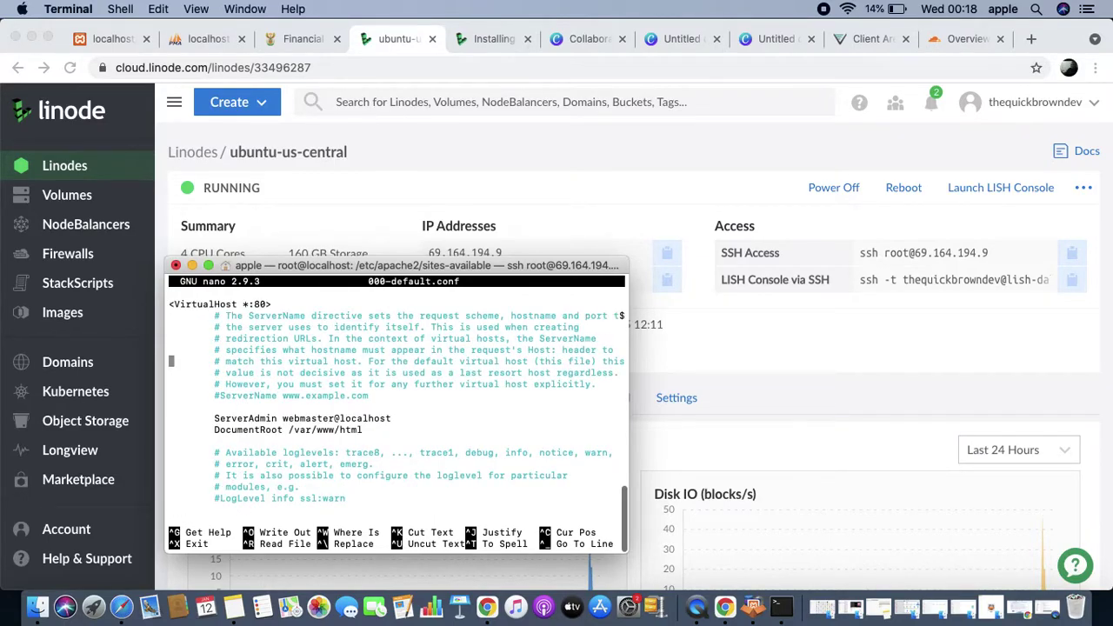
pyautogui.press('Down')
pyautogui.press('Down')
pyautogui.press('Down')
pyautogui.press('Down')
pyautogui.press('Down')
pyautogui.press('Down')
pyautogui.press('Down')
pyautogui.press('Down')
pyautogui.press('Down')
pyautogui.press('Down')
pyautogui.press('Down')
pyautogui.press('Down')
pyautogui.press('Down')
pyautogui.press('Down')
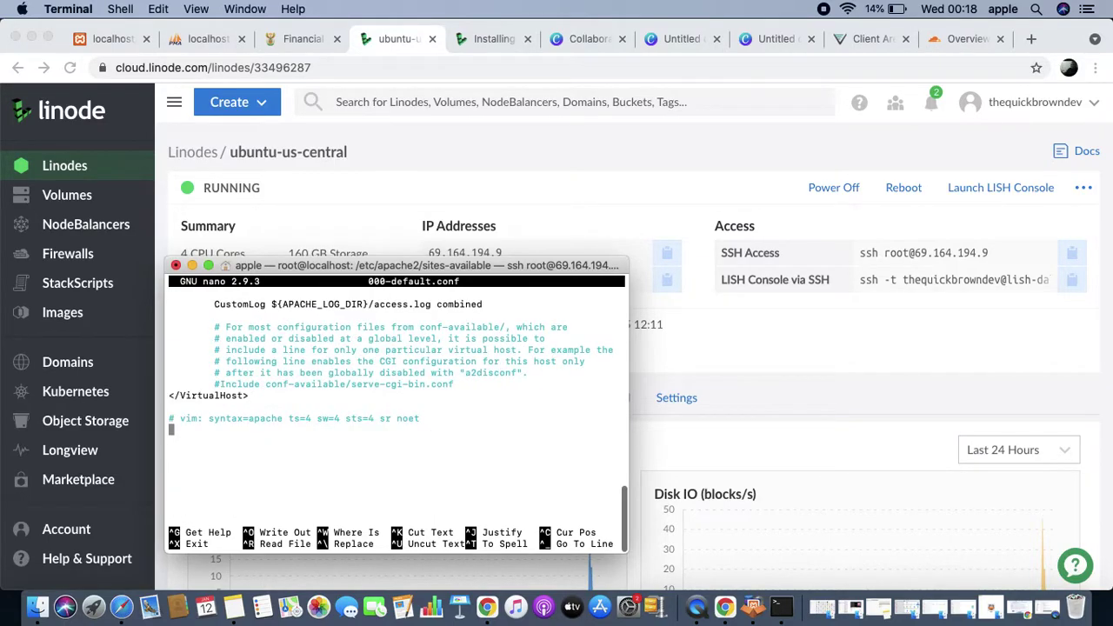
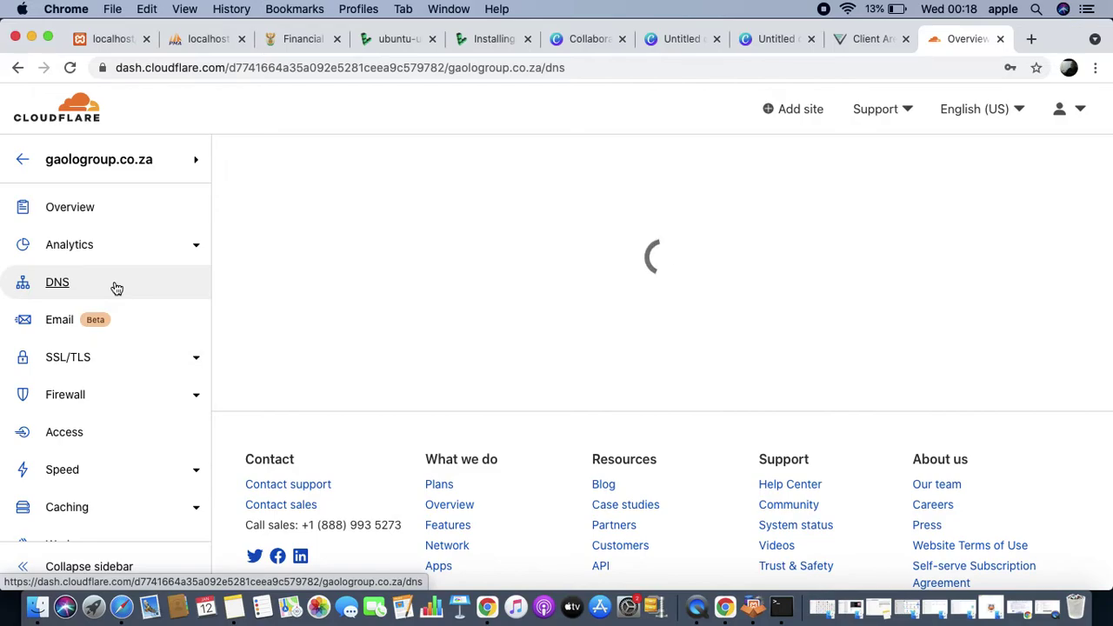
# Step: Start a new DNS record for gaologroup.co.za in Cloudflare, keeping type A after browsing the record types
pyautogui.scroll(-2, 303, 344)
pyautogui.scroll(-1, 304, 345)
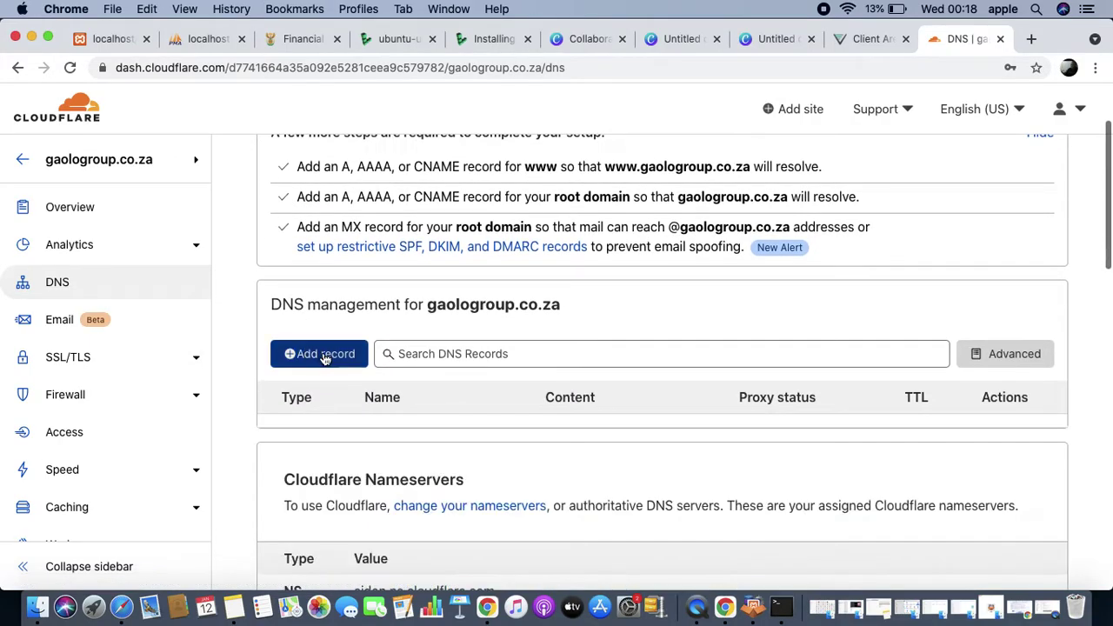
pyautogui.click(323, 354)
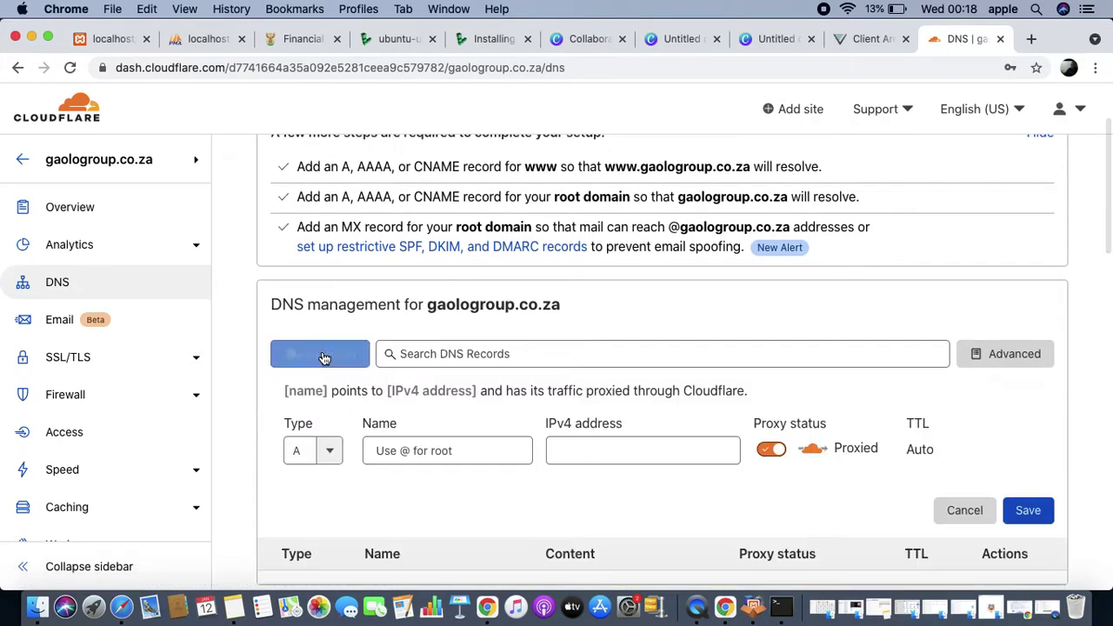
pyautogui.click(328, 457)
pyautogui.scroll(-3, 331, 467)
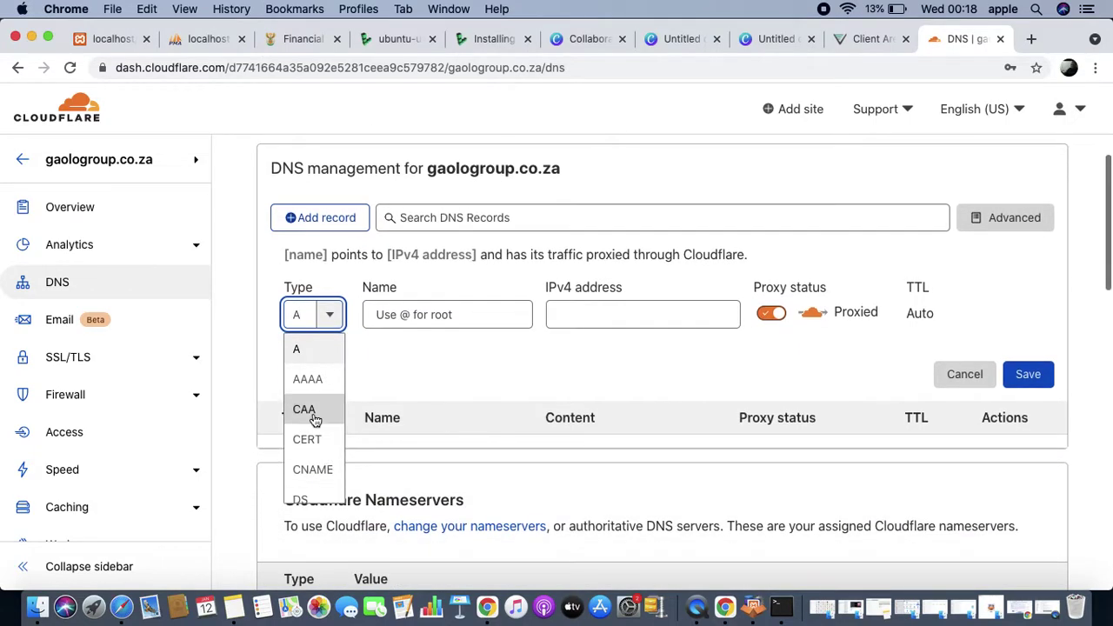
pyautogui.scroll(-5, 310, 413)
pyautogui.scroll(-3, 315, 420)
pyautogui.scroll(10, 314, 409)
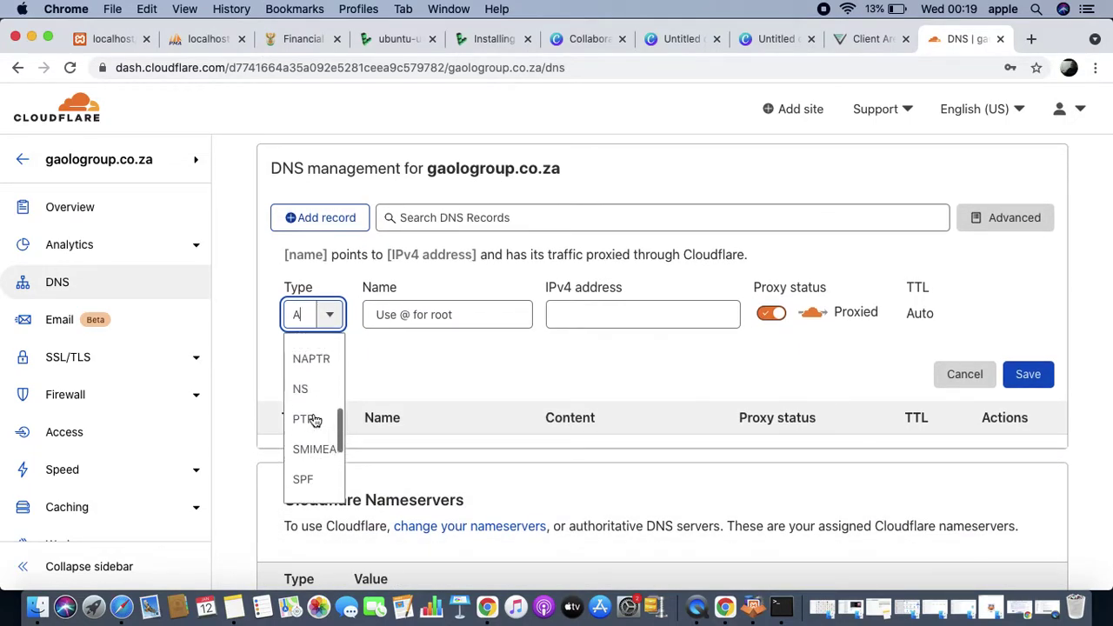
pyautogui.click(330, 315)
pyautogui.click(385, 313)
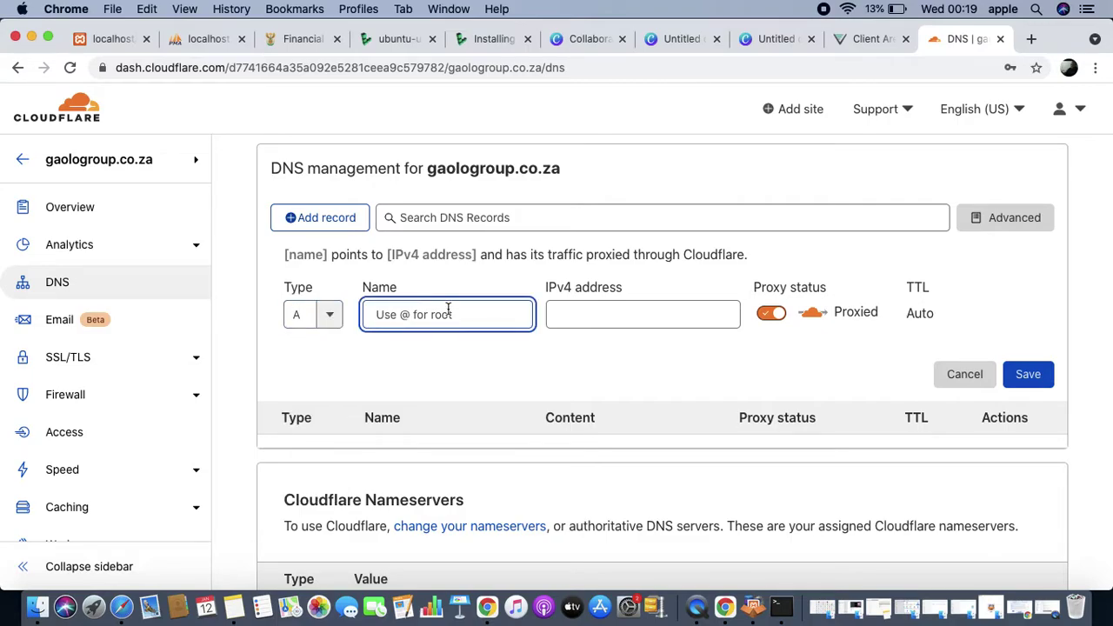
pyautogui.click(635, 306)
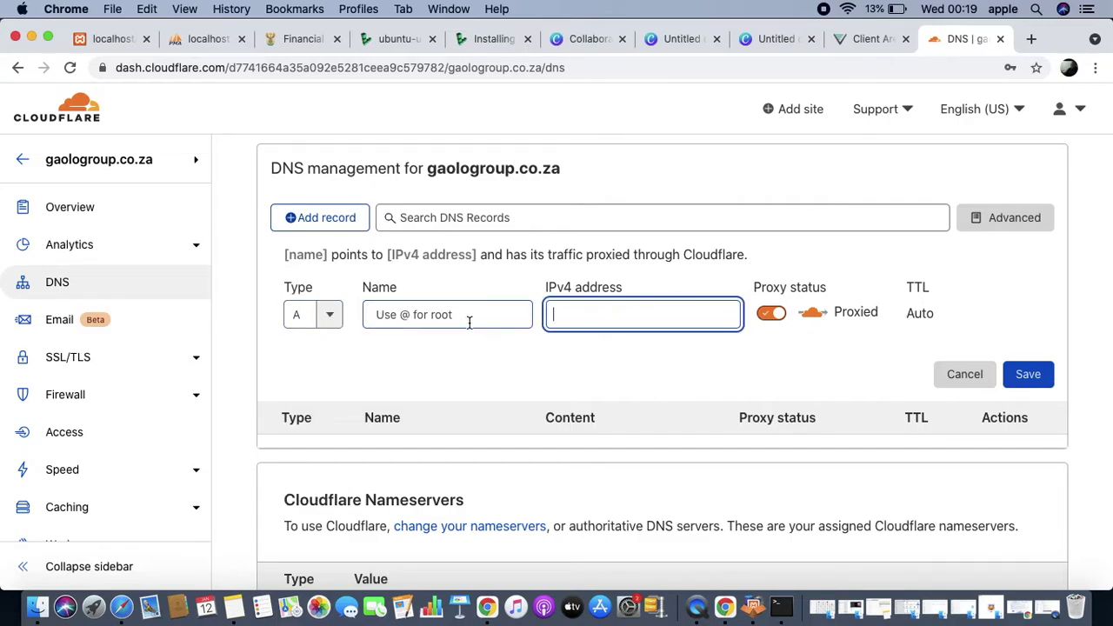
pyautogui.scroll(-10, 468, 322)
pyautogui.scroll(-5, 468, 327)
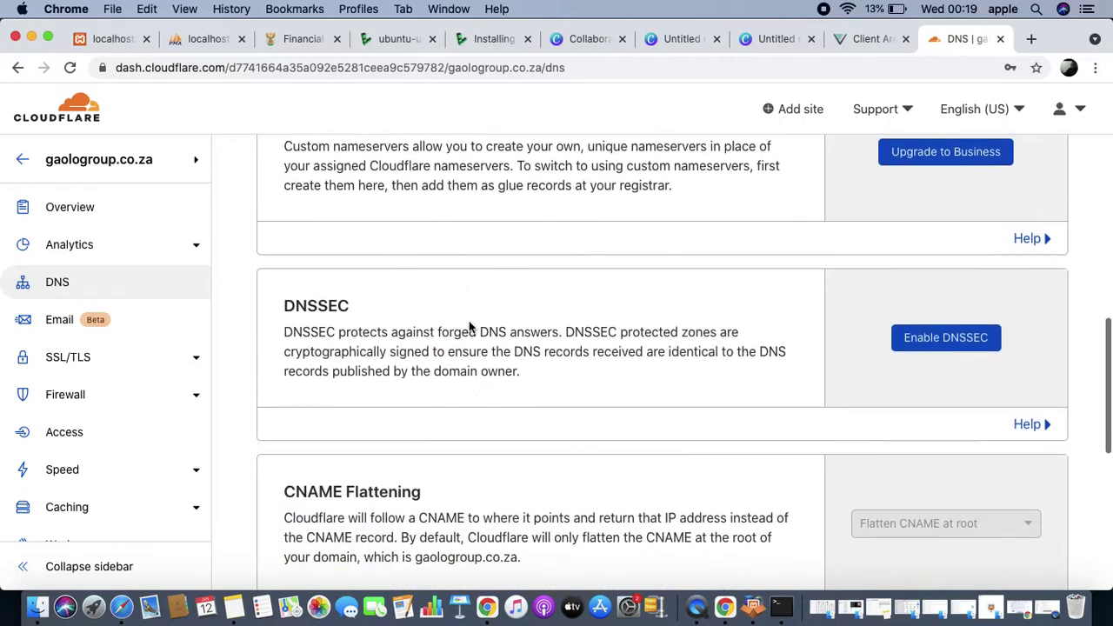
pyautogui.scroll(15, 469, 327)
pyautogui.scroll(-4, 468, 327)
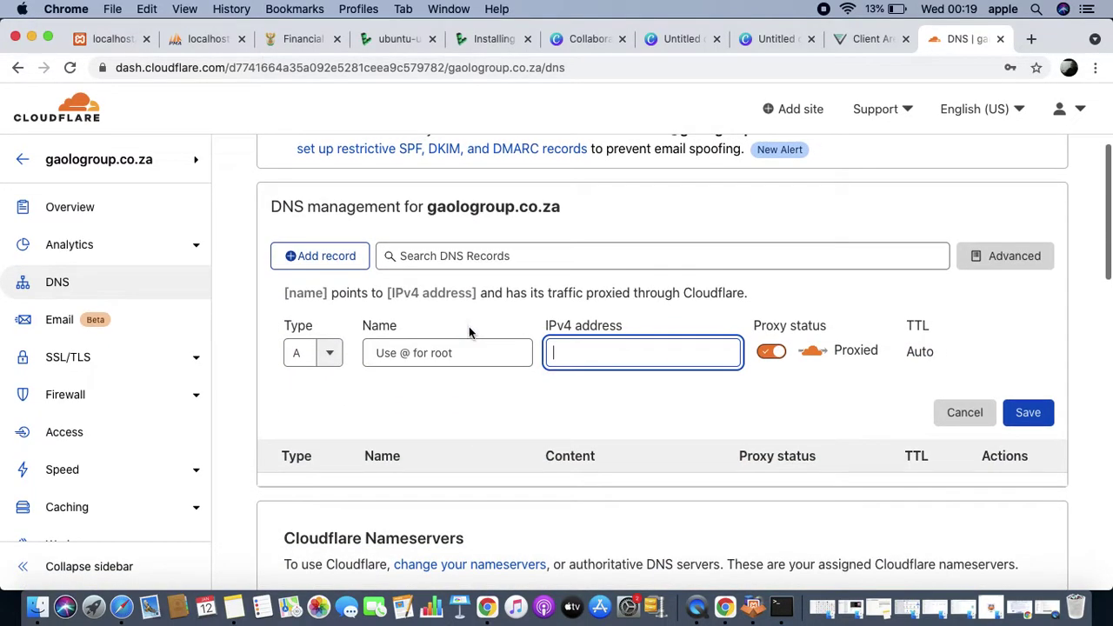
pyautogui.click(428, 353)
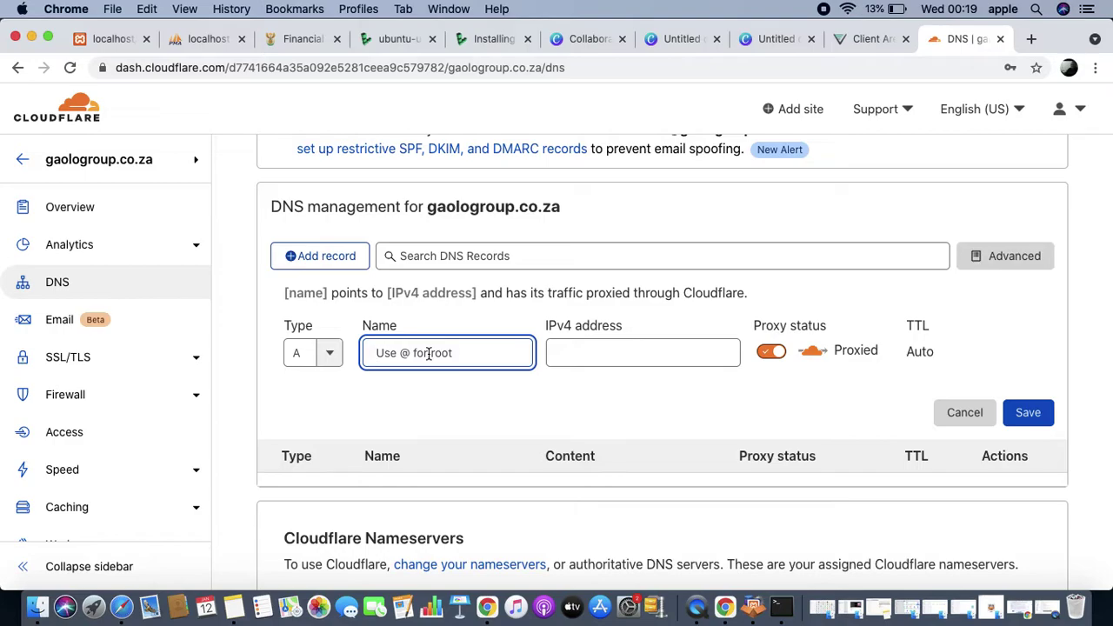
pyautogui.click(330, 353)
pyautogui.scroll(-3, 317, 458)
pyautogui.scroll(-5, 317, 458)
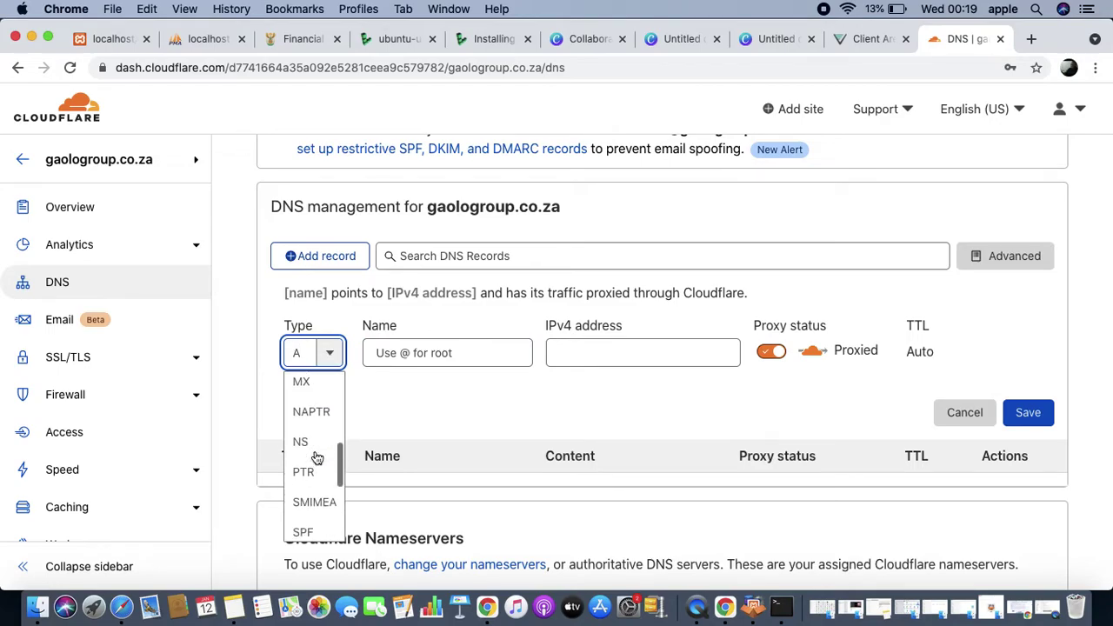
pyautogui.scroll(-1, 317, 458)
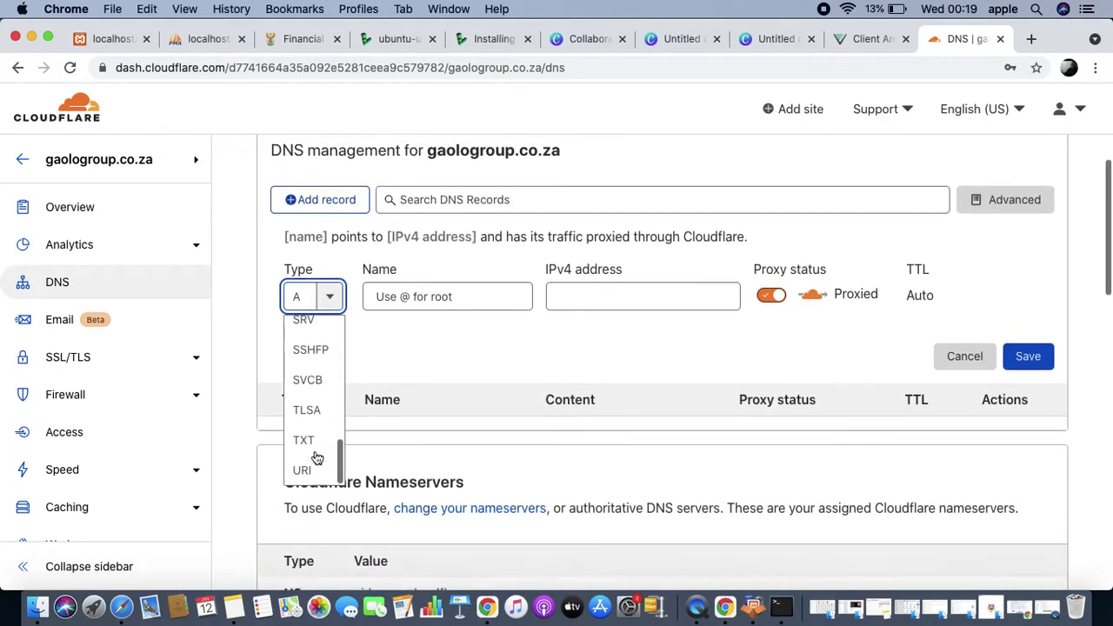
pyautogui.scroll(4, 317, 458)
pyautogui.scroll(5, 317, 458)
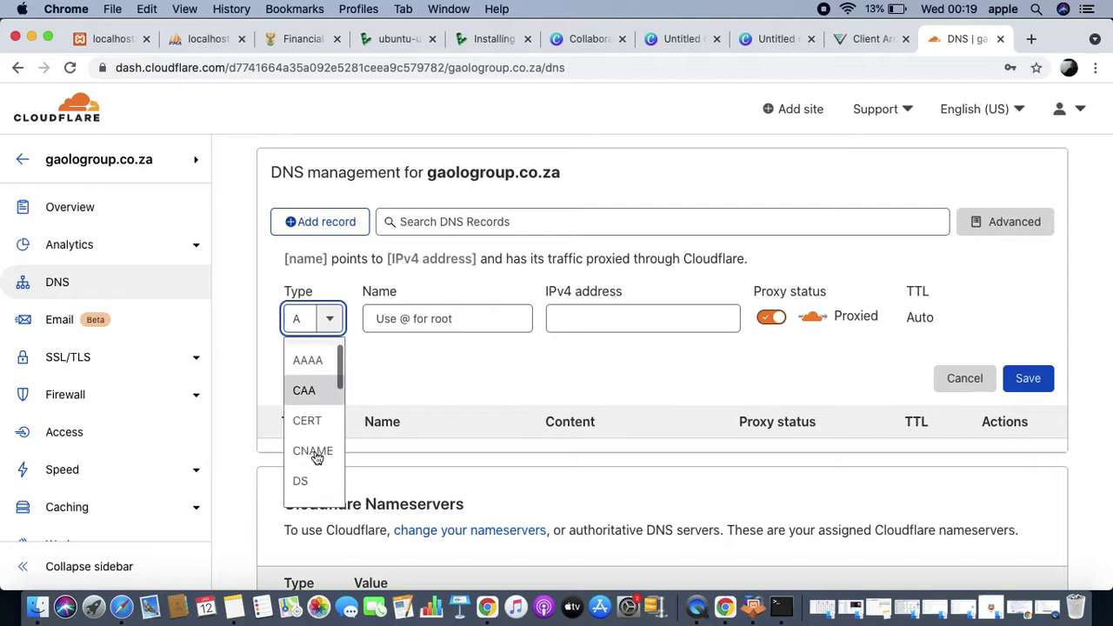
pyautogui.scroll(-1, 316, 459)
pyautogui.click(315, 446)
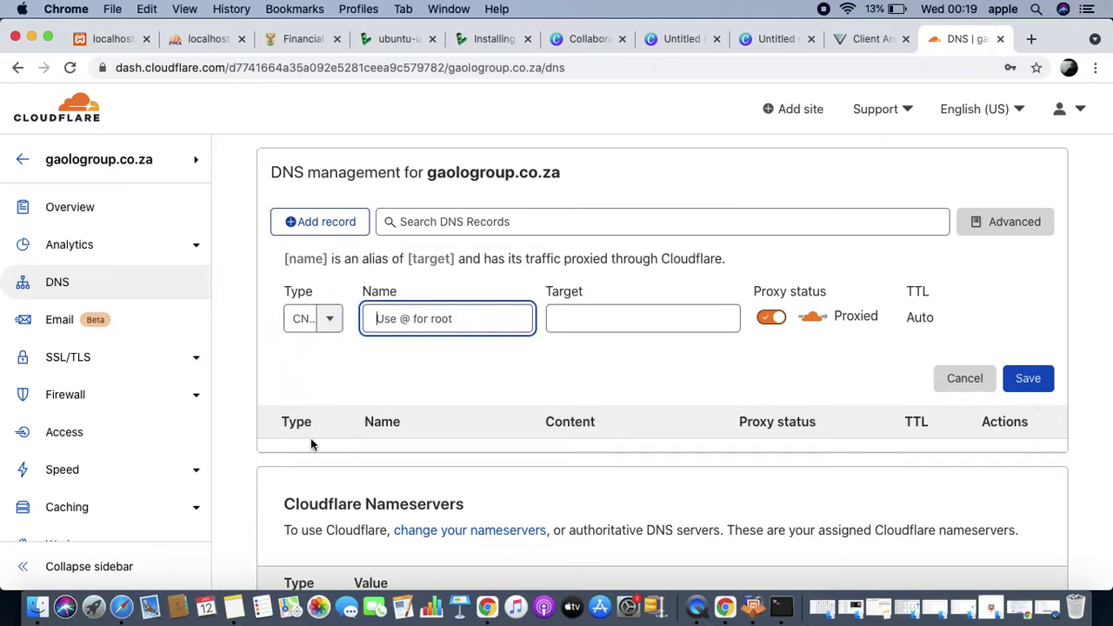
pyautogui.click(330, 320)
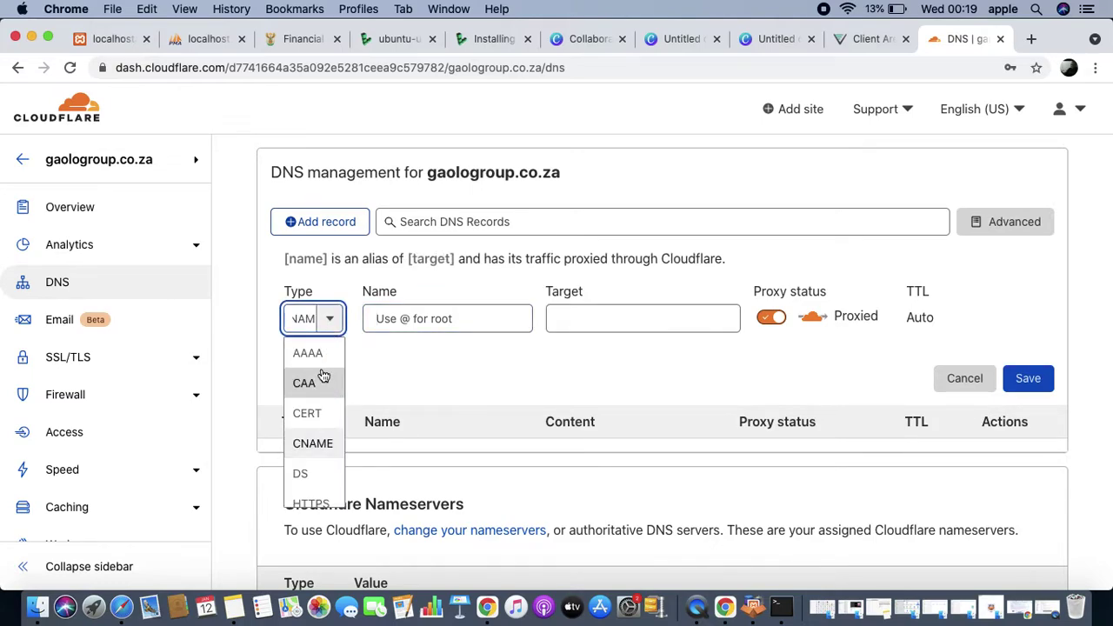
pyautogui.scroll(1, 318, 376)
pyautogui.click(314, 357)
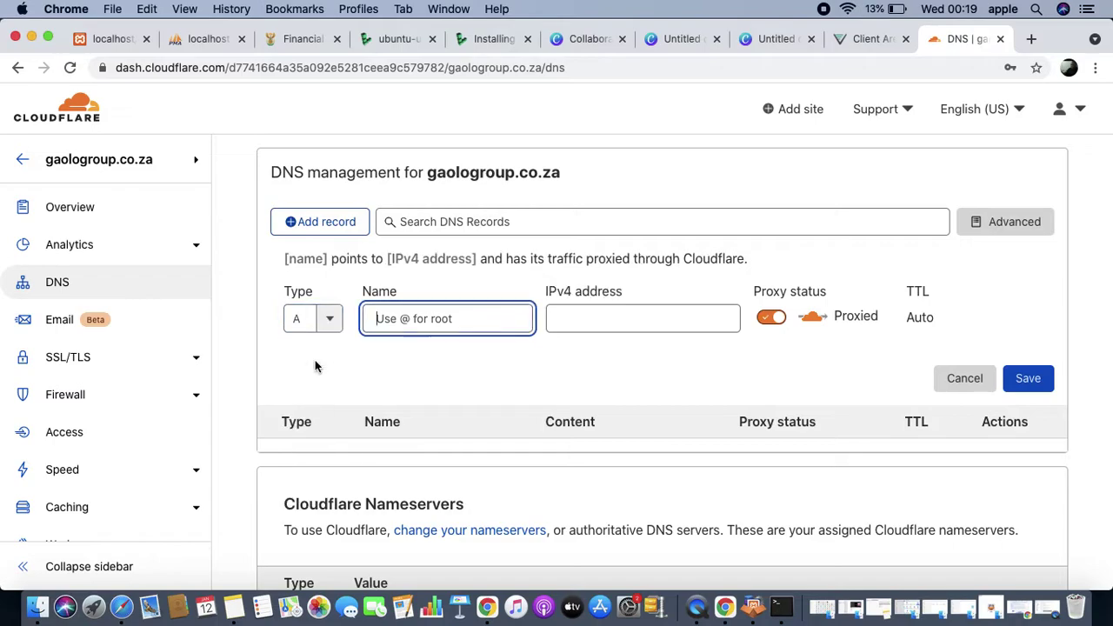
# Step: Look up the server's IPv4 address in Linode and enter 69.164.194.9 as the IPv4 address of the new A record in Cloudflare
pyautogui.click(568, 318)
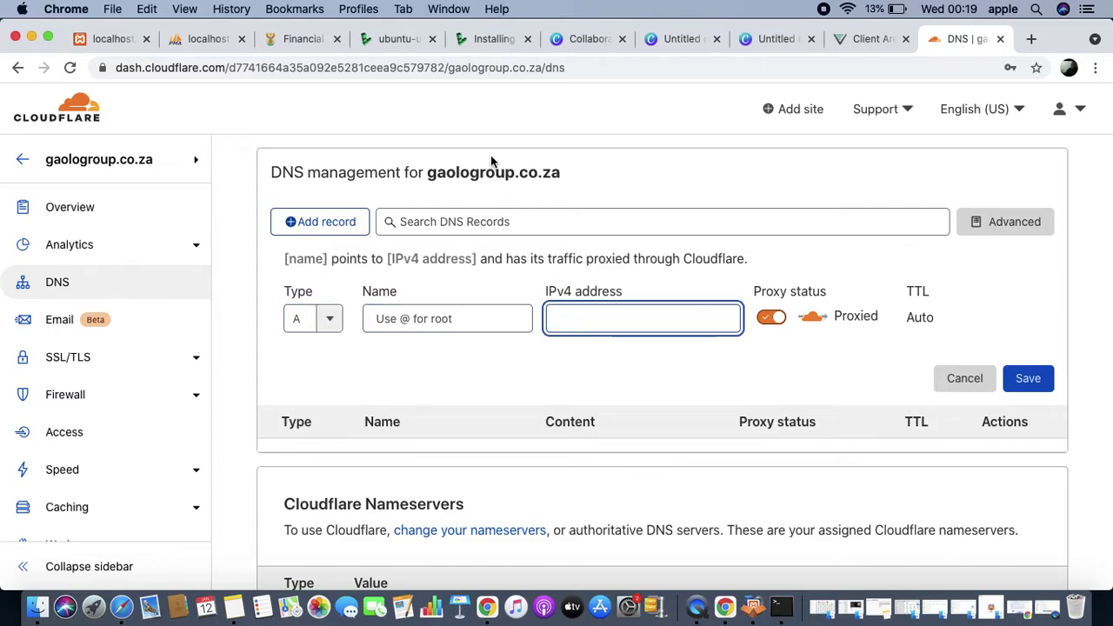
pyautogui.click(393, 39)
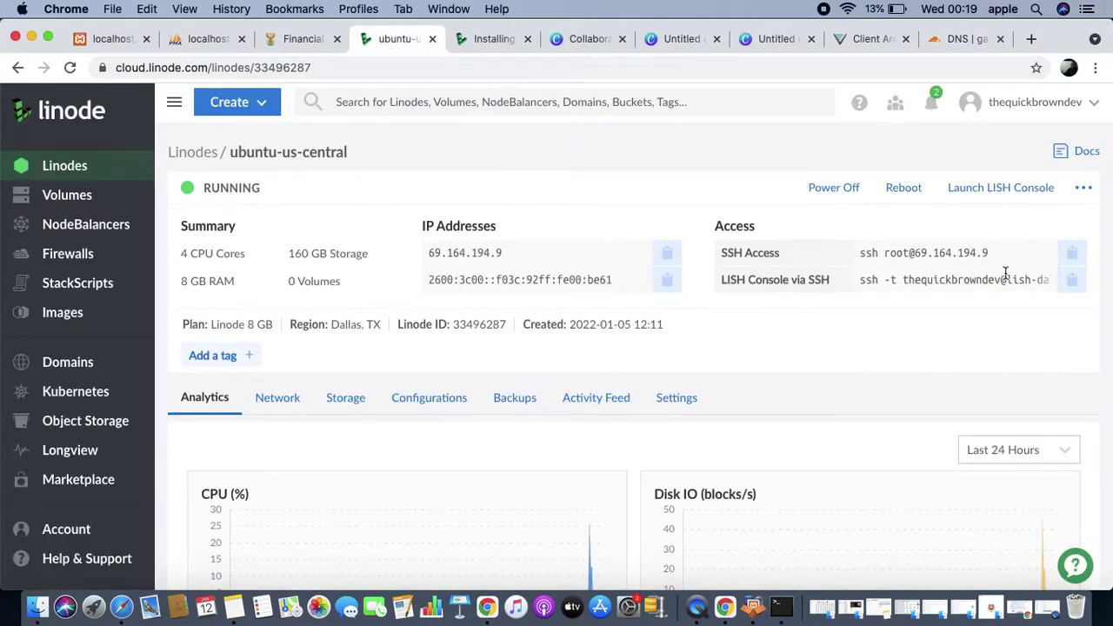
pyautogui.moveTo(1019, 253); pyautogui.dragTo(933, 256)
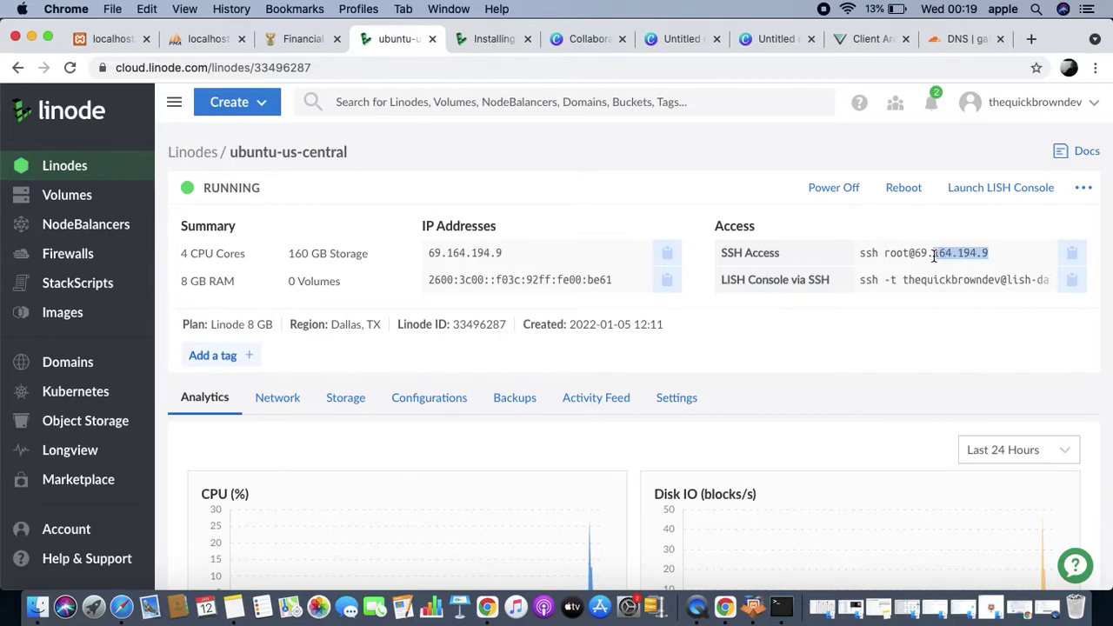
pyautogui.moveTo(1019, 252); pyautogui.dragTo(915, 252)
pyautogui.click(482, 40)
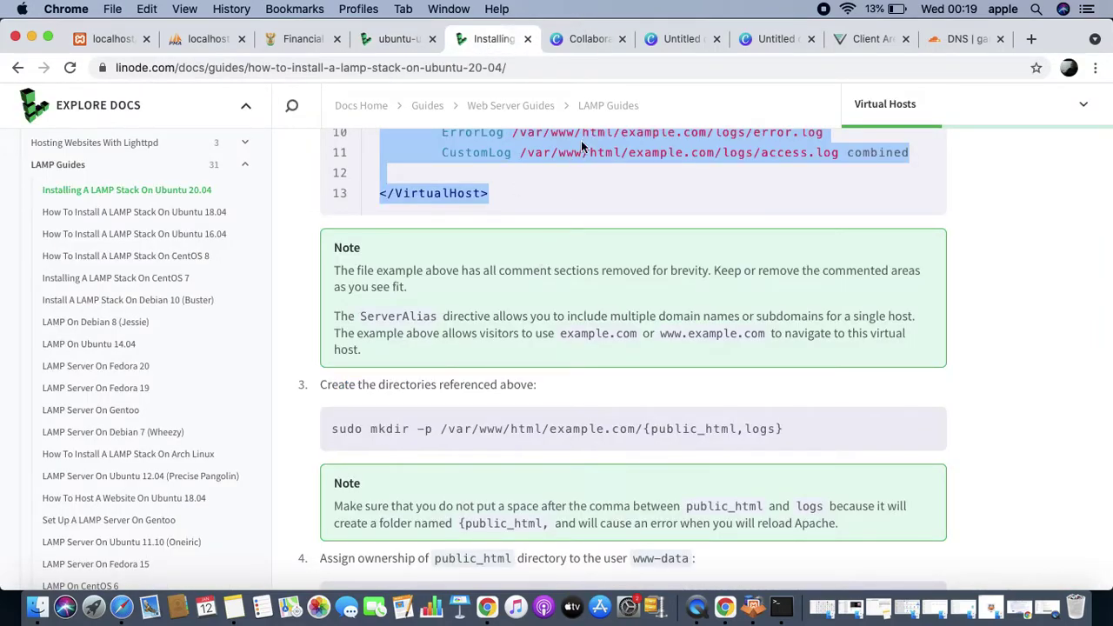
pyautogui.click(588, 39)
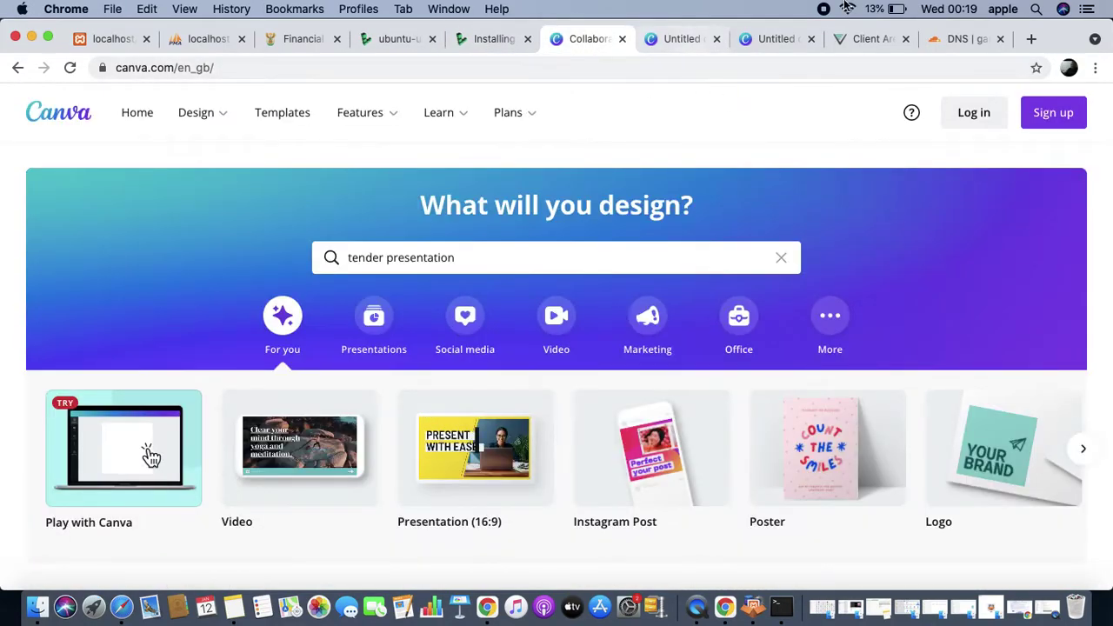
pyautogui.click(869, 40)
pyautogui.click(956, 40)
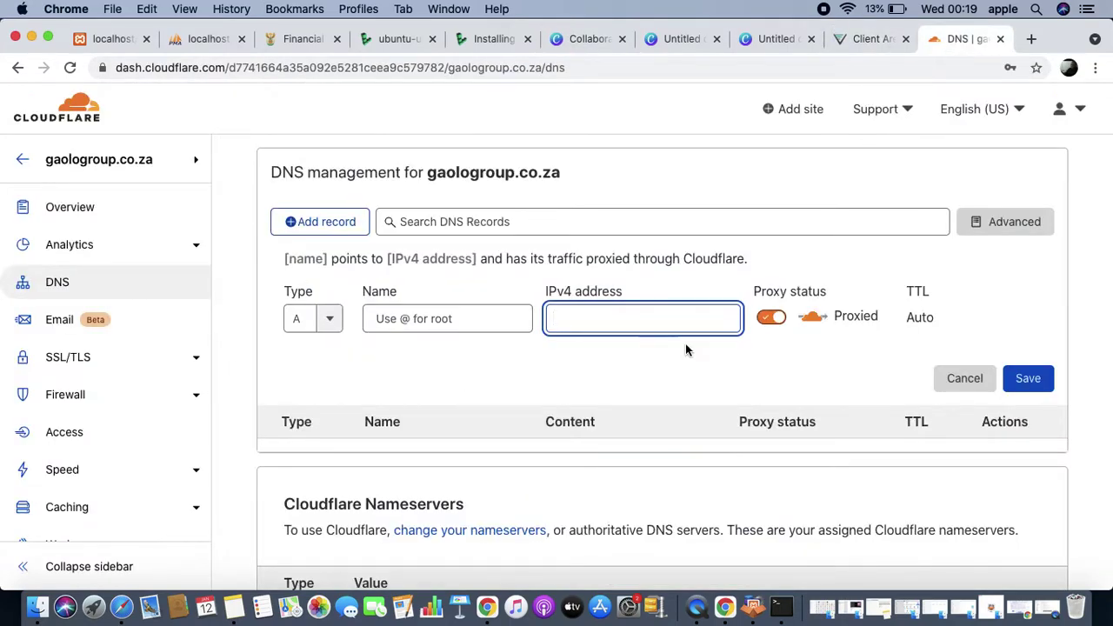
pyautogui.write('69.164.194.9')
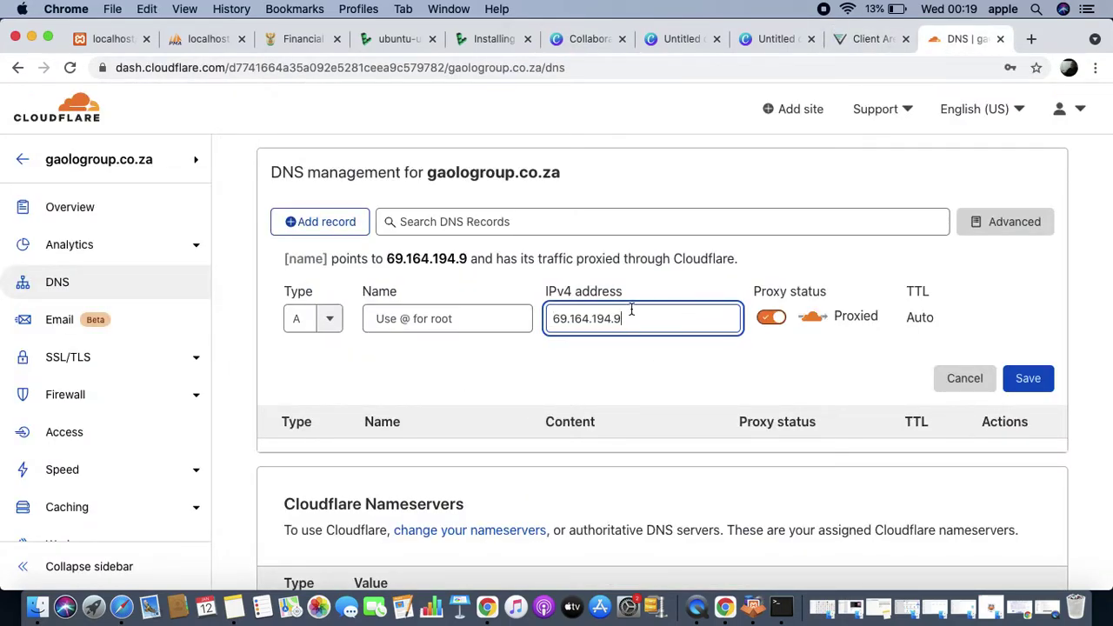
# Step: Set the A record's name to @ for the root domain and save the record
pyautogui.click(422, 315)
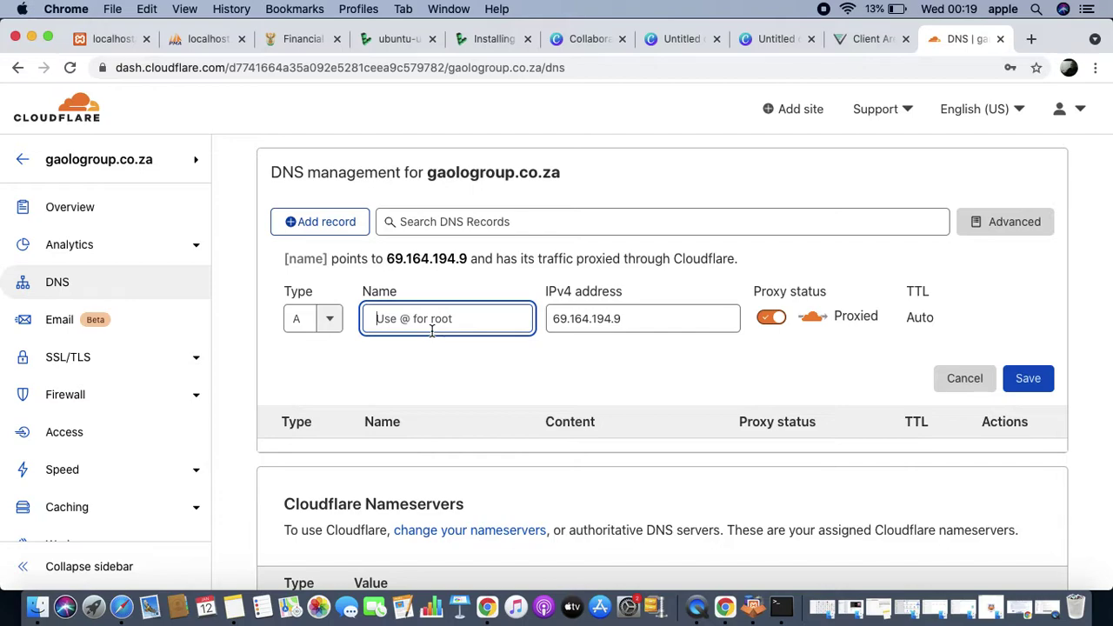
pyautogui.write('@')
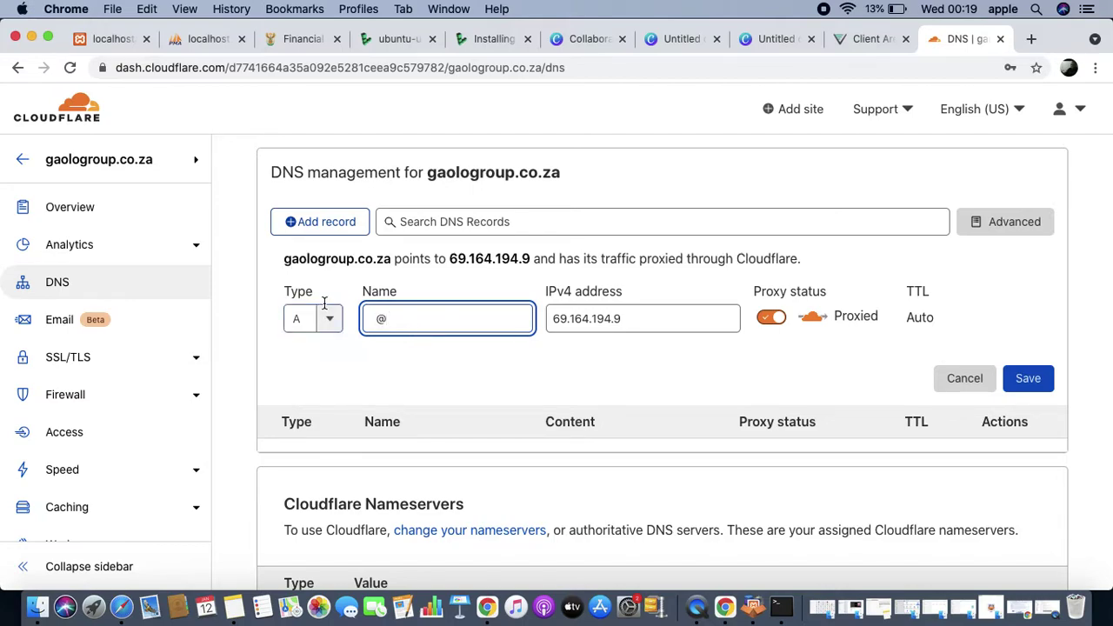
pyautogui.moveTo(290, 258); pyautogui.dragTo(352, 272)
pyautogui.tripleClick(387, 268)
pyautogui.click(290, 263)
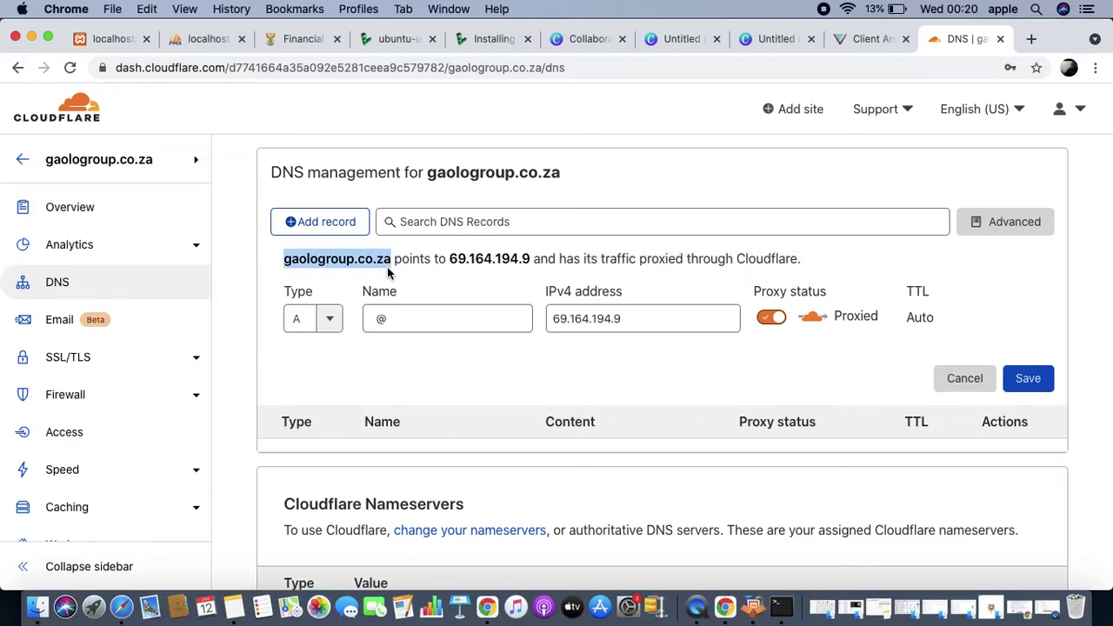
pyautogui.moveTo(285, 261); pyautogui.dragTo(390, 267)
pyautogui.click(1033, 379)
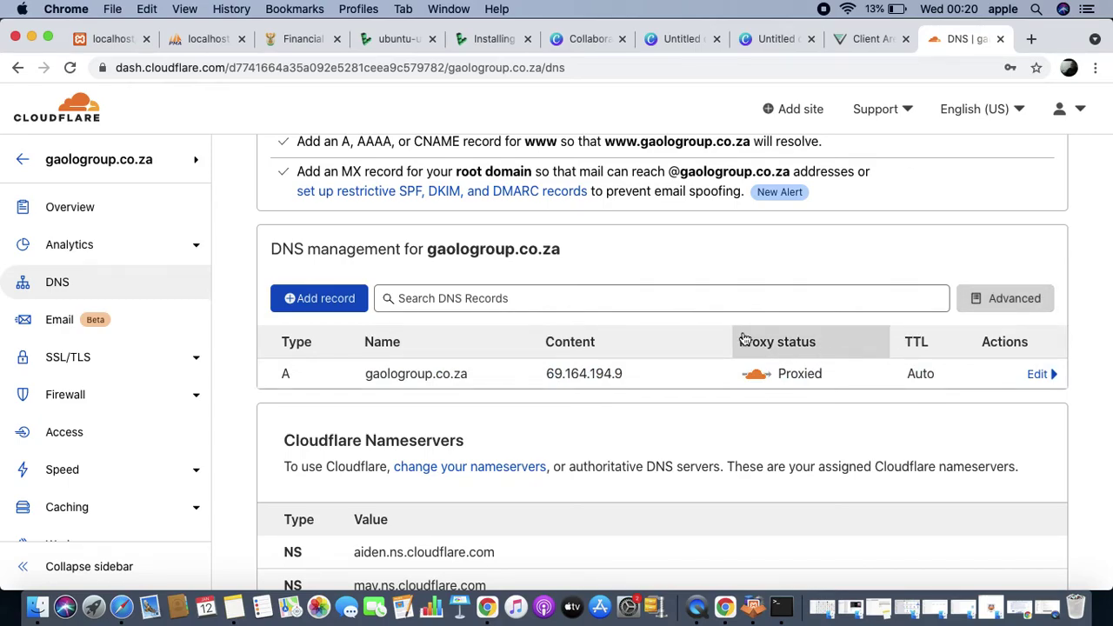
# Step: Switch to Terminal and start a ServerName directive beneath the commented ServerName example in 000-default.conf
pyautogui.scroll(1, 743, 335)
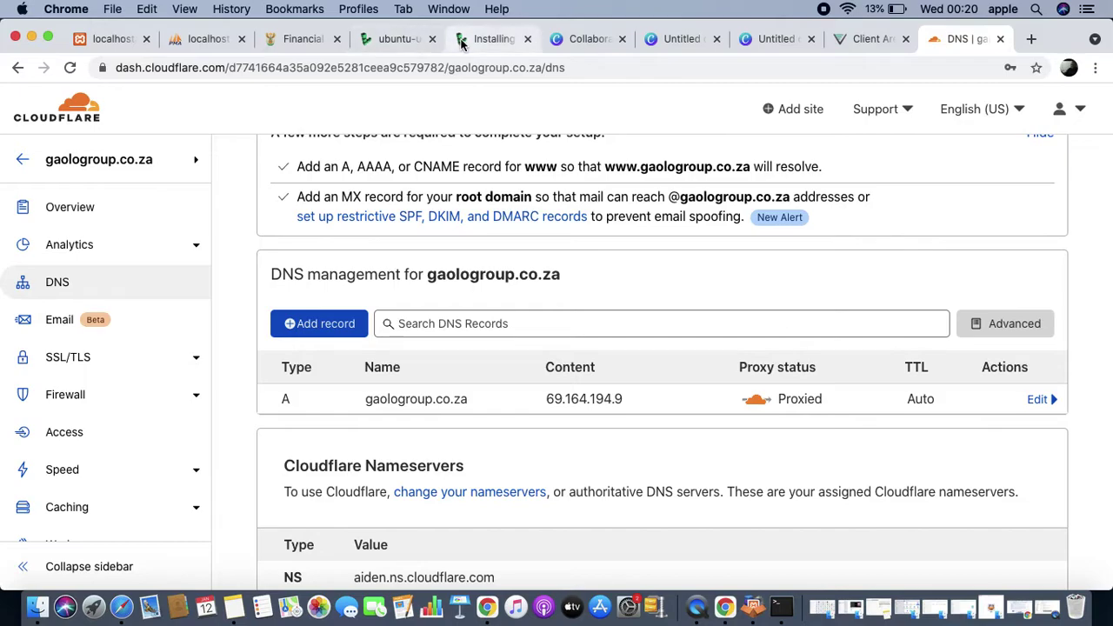
pyautogui.click(405, 43)
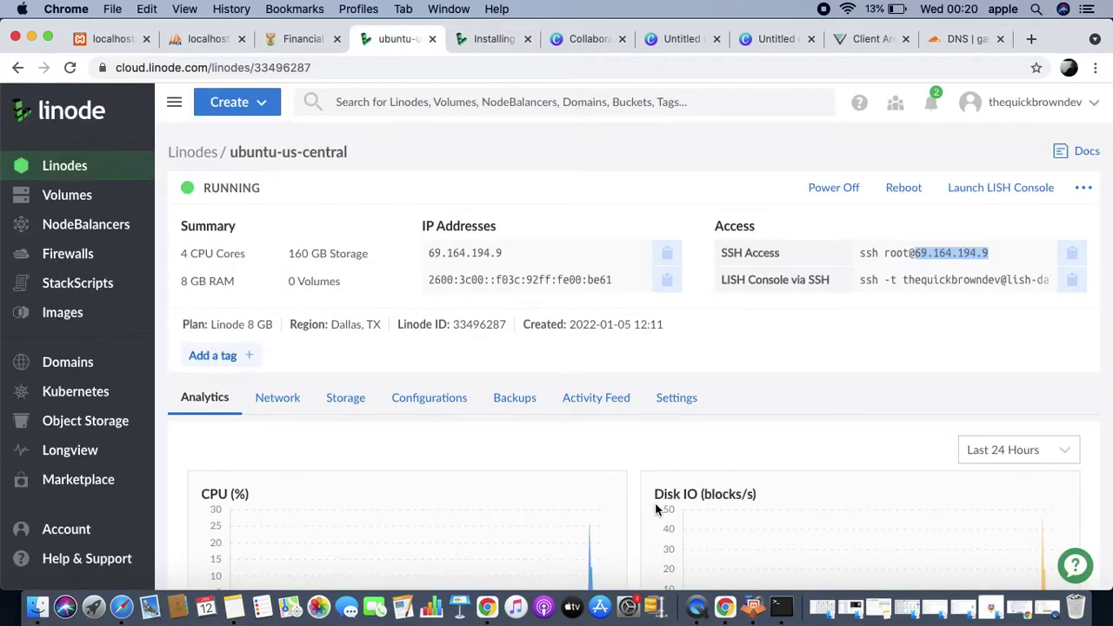
pyautogui.click(782, 607)
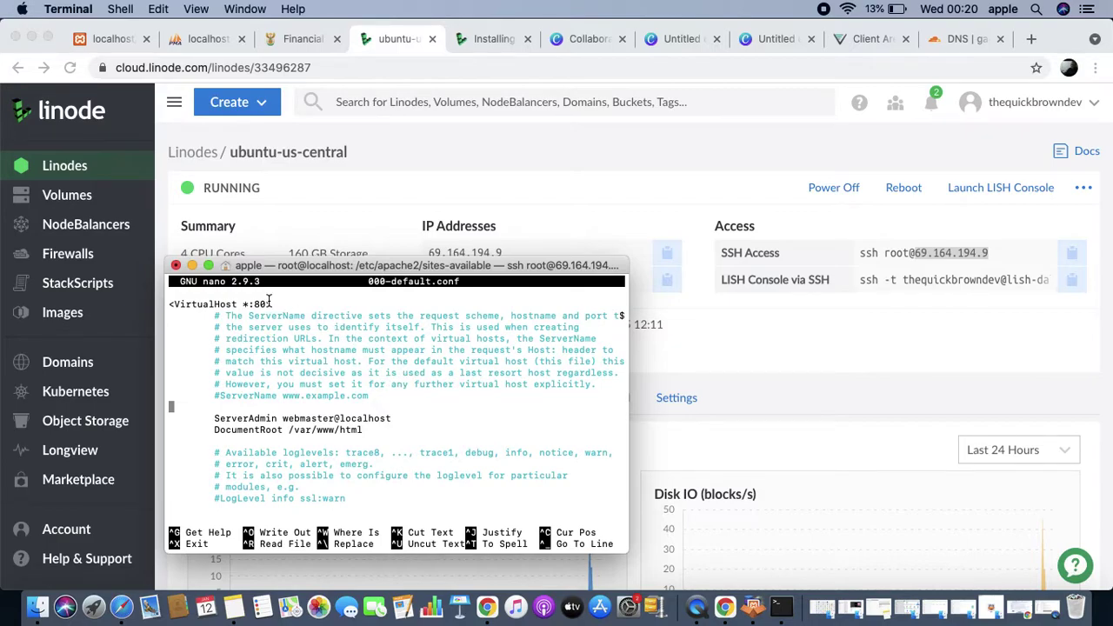
pyautogui.press('Tab')
pyautogui.write('Server')
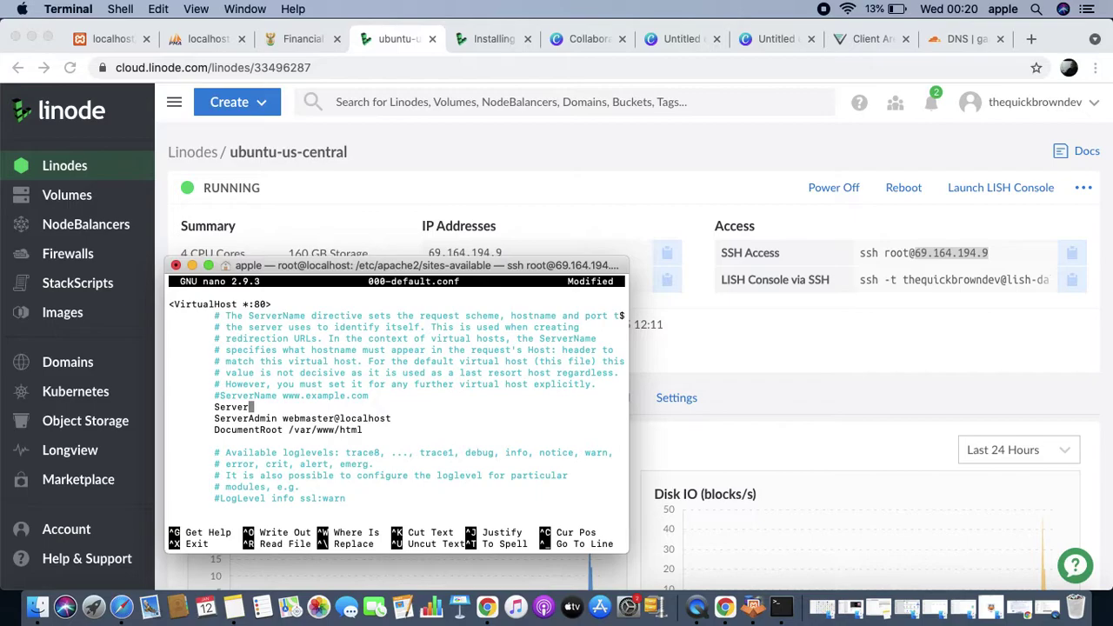
pyautogui.write('Name www')
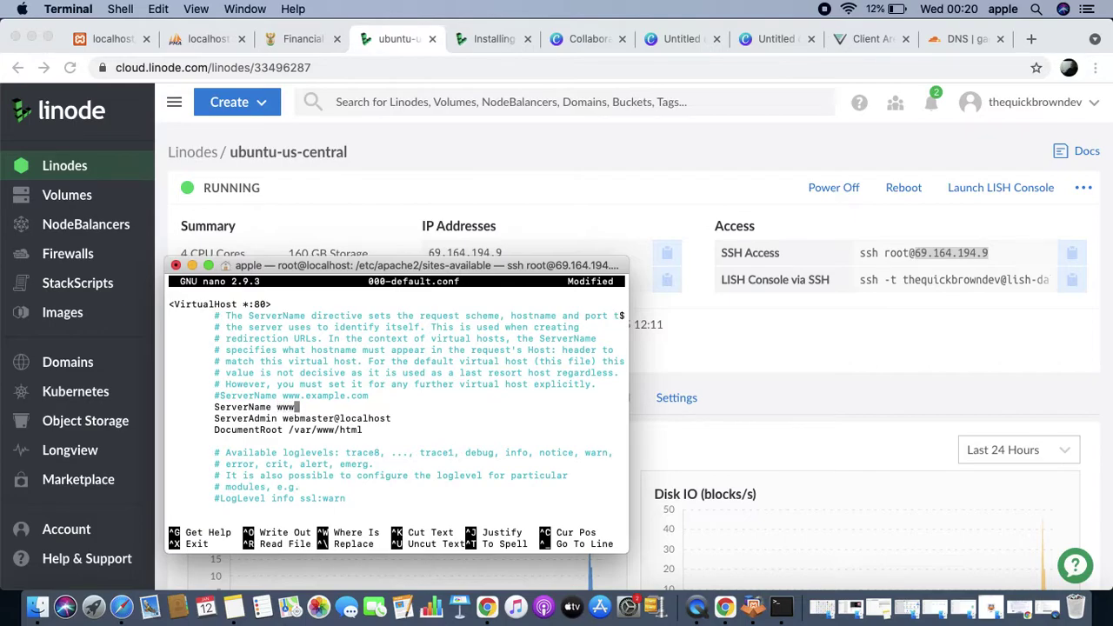
pyautogui.write('.')
pyautogui.press('BackSpace')
pyautogui.press('BackSpace')
pyautogui.press('BackSpace')
pyautogui.press('BackSpace')
# Step: Copy gaologroup.co.za from the A record in Cloudflare and paste it as the ServerName value in Terminal
pyautogui.click(960, 38)
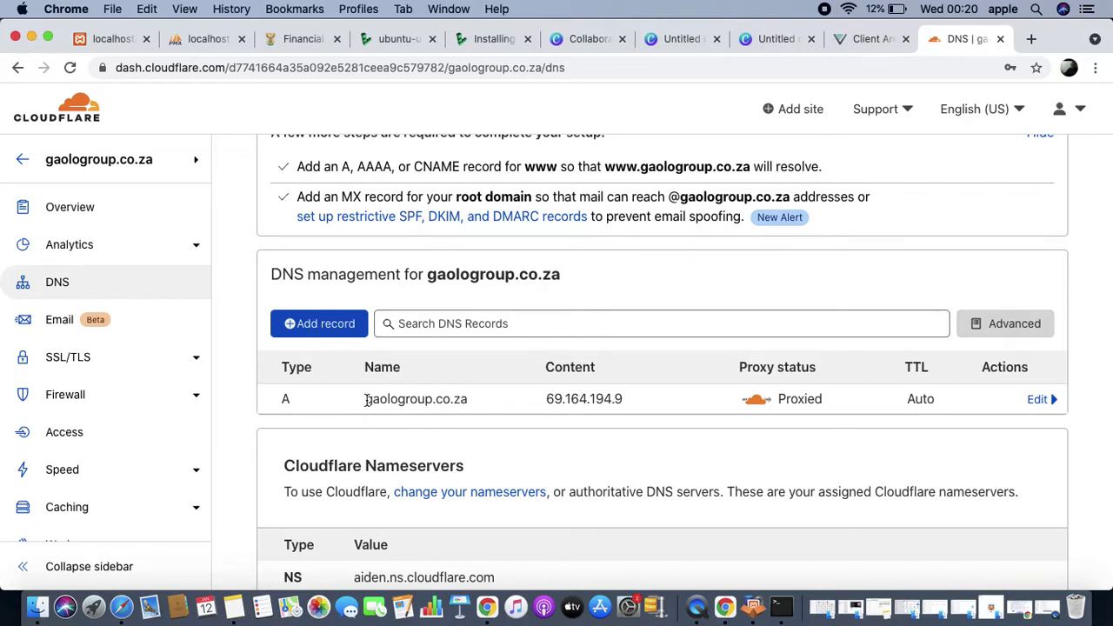
pyautogui.moveTo(367, 400); pyautogui.dragTo(468, 400)
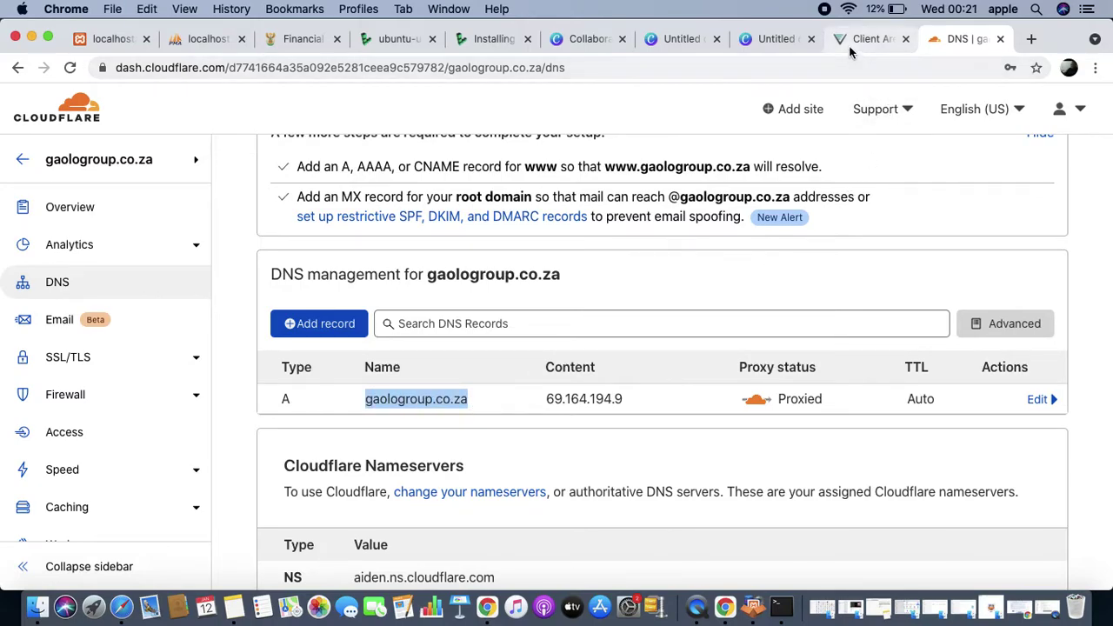
pyautogui.click(398, 38)
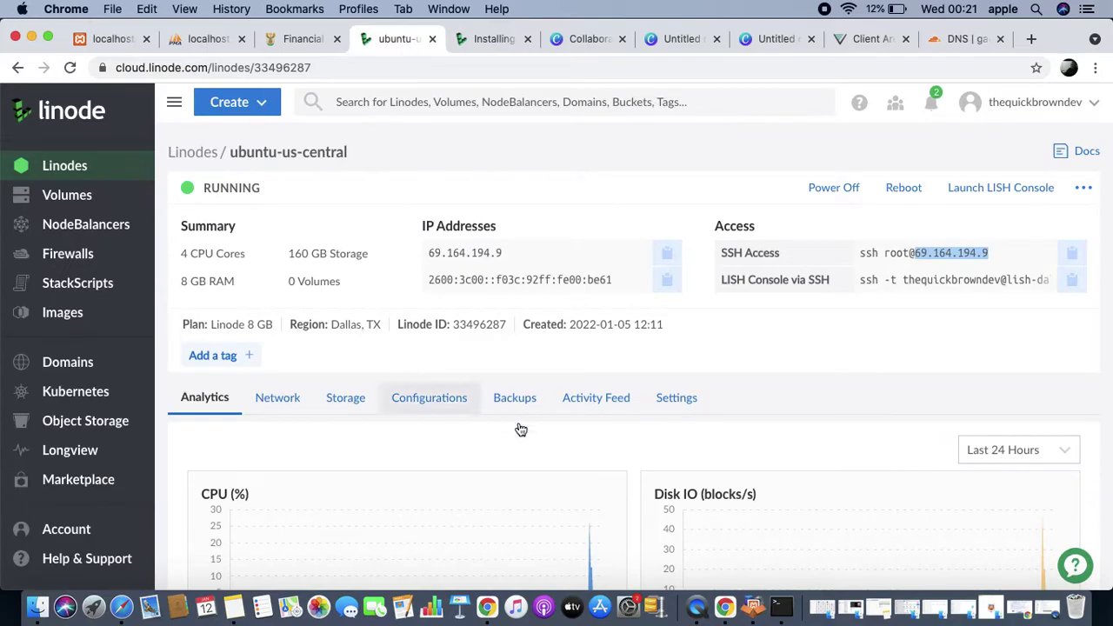
pyautogui.click(782, 607)
pyautogui.press('super+v')
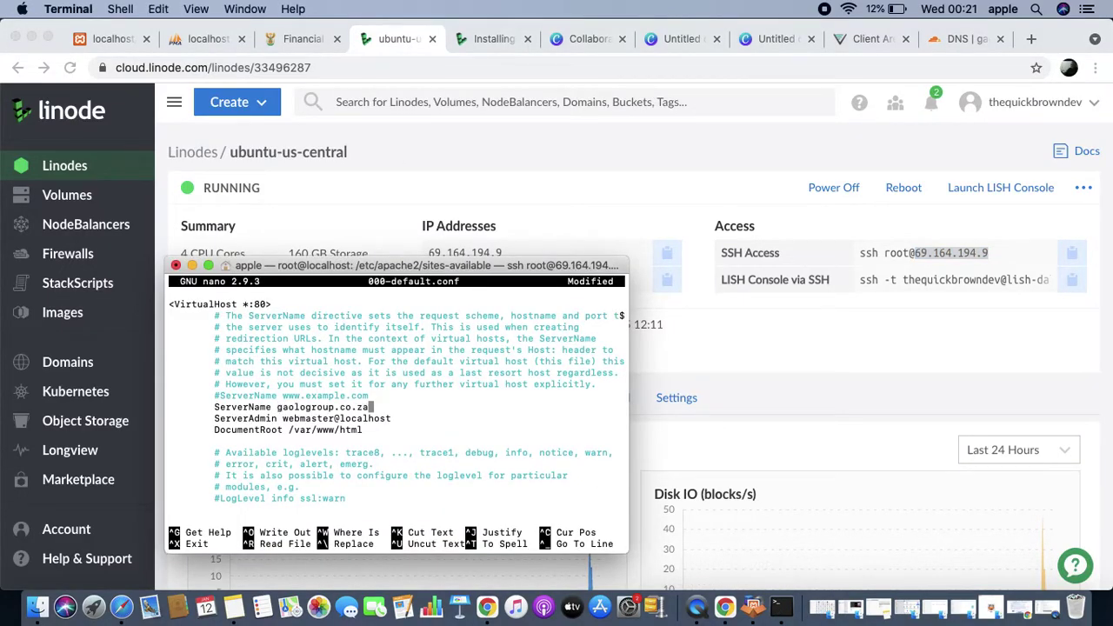
pyautogui.press('Return')
pyautogui.press('Tab')
pyautogui.press('Tab')
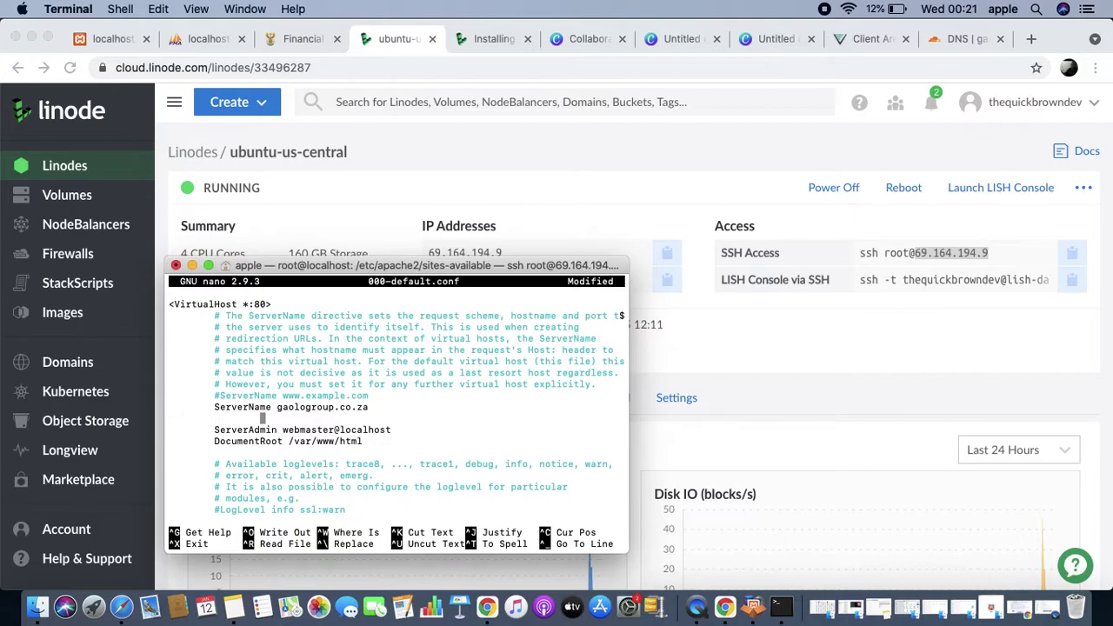
pyautogui.press('BackSpace')
pyautogui.write('ServerAlias www.gaologrou.c')
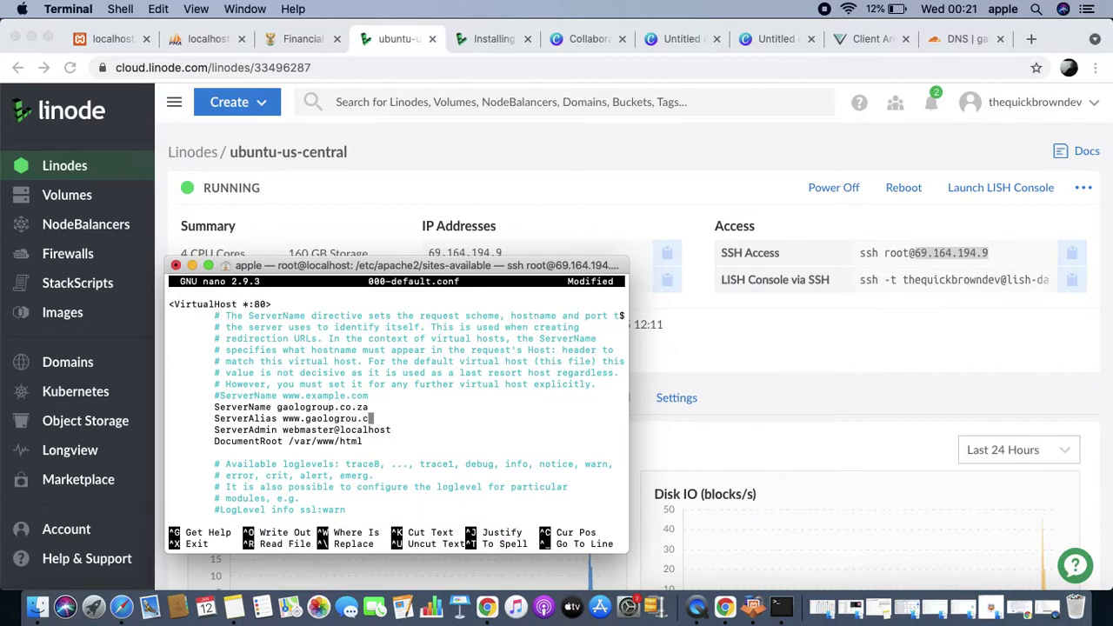
pyautogui.write('o.za')
pyautogui.press('Left')
pyautogui.press('Left')
pyautogui.press('Left')
pyautogui.press('Left')
pyautogui.press('Left')
pyautogui.press('Left')
pyautogui.press('Left')
pyautogui.press('Right')
pyautogui.write('p')
pyautogui.press('super+s')
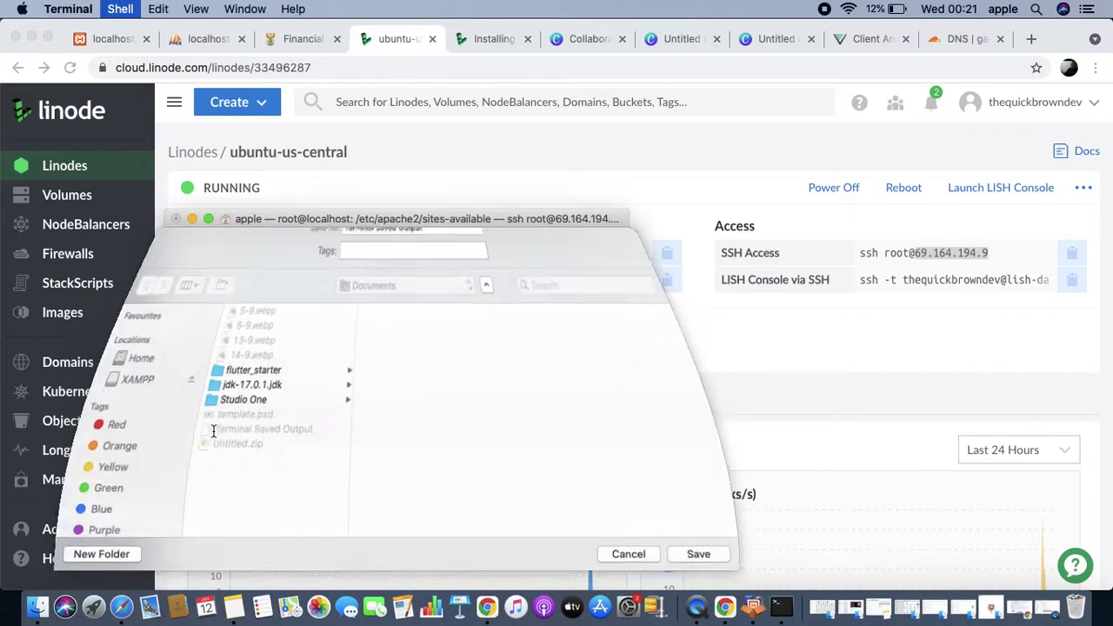
pyautogui.click(615, 573)
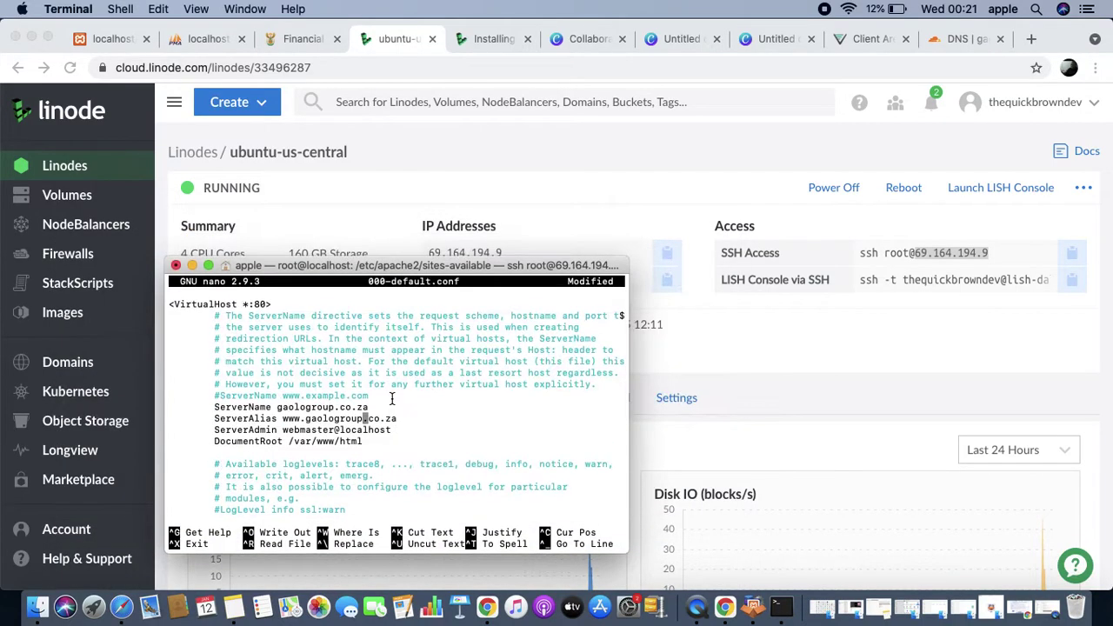
# Step: Comment out the ServerAdmin directive in 000-default.conf with a leading #
pyautogui.press('Down')
pyautogui.press('Left')
pyautogui.press('Left')
pyautogui.press('Left')
pyautogui.press('Left')
pyautogui.press('Left')
pyautogui.press('Left')
pyautogui.press('Left')
pyautogui.press('Left')
pyautogui.press('Left')
pyautogui.press('Left')
pyautogui.press('Left')
pyautogui.press('Left')
pyautogui.press('Left')
pyautogui.press('Left')
pyautogui.press('Left')
pyautogui.press('Left')
pyautogui.press('Left')
pyautogui.press('Left')
pyautogui.press('Left')
pyautogui.press('Left')
pyautogui.press('Left')
pyautogui.press('Left')
pyautogui.press('Left')
pyautogui.press('Left')
pyautogui.press('Left')
pyautogui.press('Left')
pyautogui.press('Left')
pyautogui.press('Left')
pyautogui.press('Left')
pyautogui.press('Right')
pyautogui.press('Right')
pyautogui.press('Right')
pyautogui.press('Right')
pyautogui.press('Right')
pyautogui.press('Left')
pyautogui.press('Left')
pyautogui.write('#')
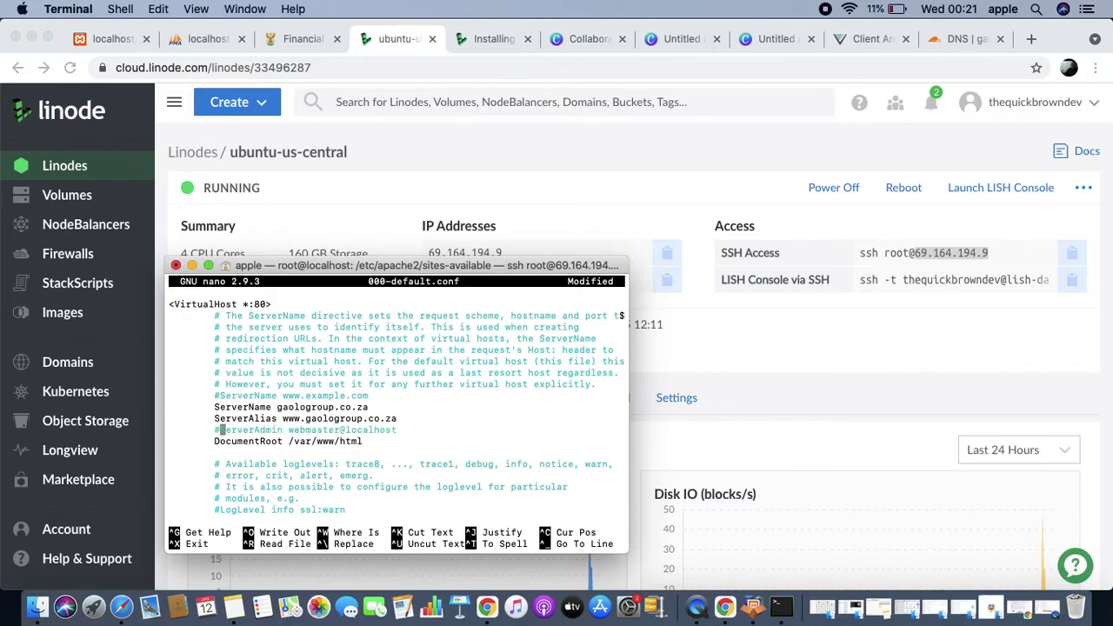
pyautogui.press('super+s')
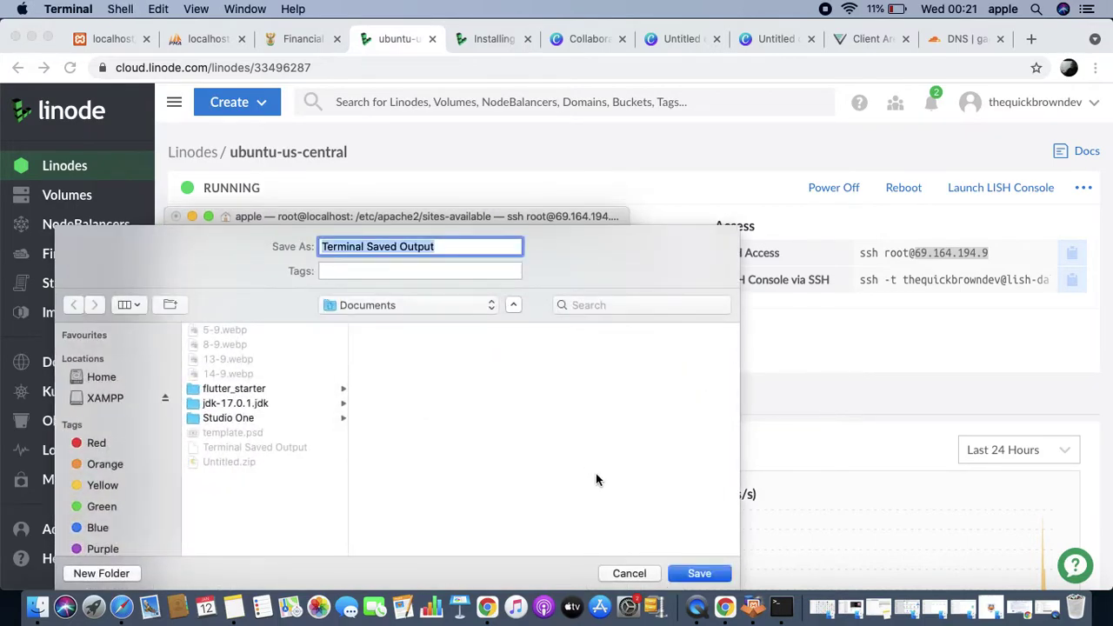
# Step: Dismiss the terminal output save dialog and review the remaining directives in 000-default.conf
pyautogui.click(627, 573)
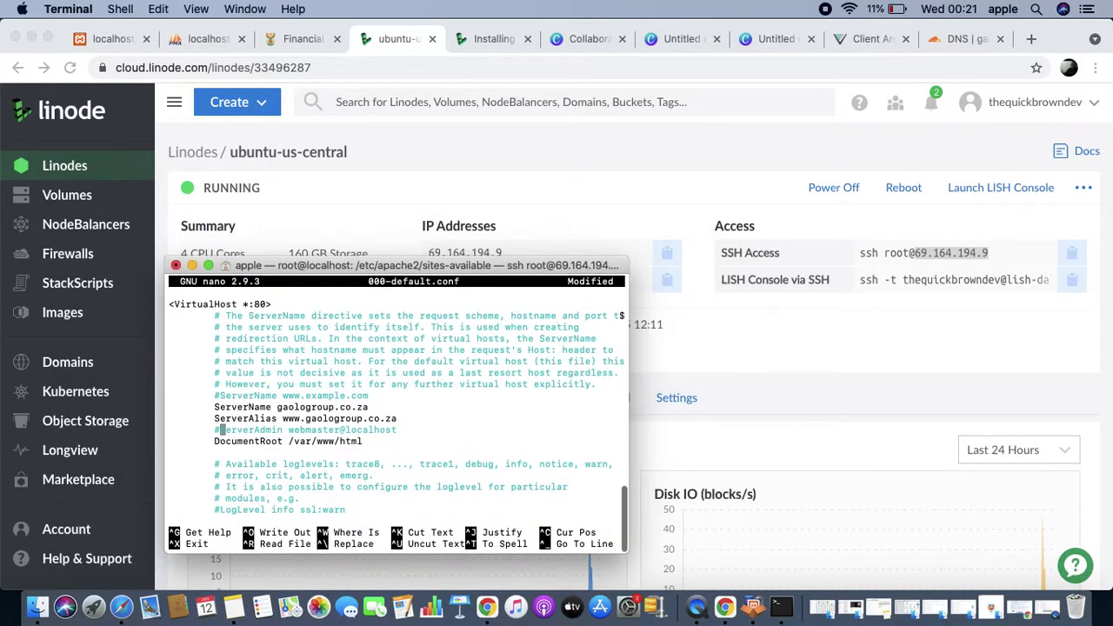
pyautogui.scroll(-10, 418, 428)
pyautogui.press('Up')
pyautogui.press('Up')
pyautogui.press('Up')
pyautogui.press('Up')
pyautogui.press('Up')
pyautogui.press('Up')
pyautogui.press('Up')
pyautogui.press('Up')
pyautogui.press('Up')
pyautogui.press('Up')
pyautogui.press('Up')
pyautogui.press('Up')
pyautogui.press('Up')
pyautogui.press('Up')
pyautogui.press('Up')
pyautogui.press('Up')
pyautogui.press('Up')
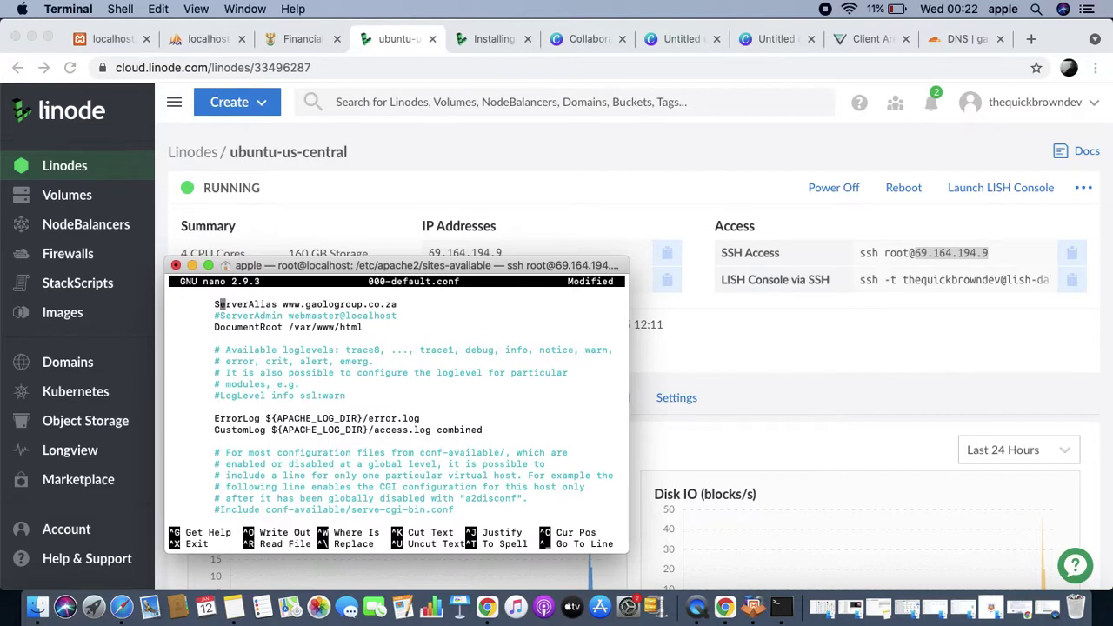
# Step: Save the changes to 000-default.conf under the same file name and exit nano
pyautogui.hotkey('ctrl', 'x')
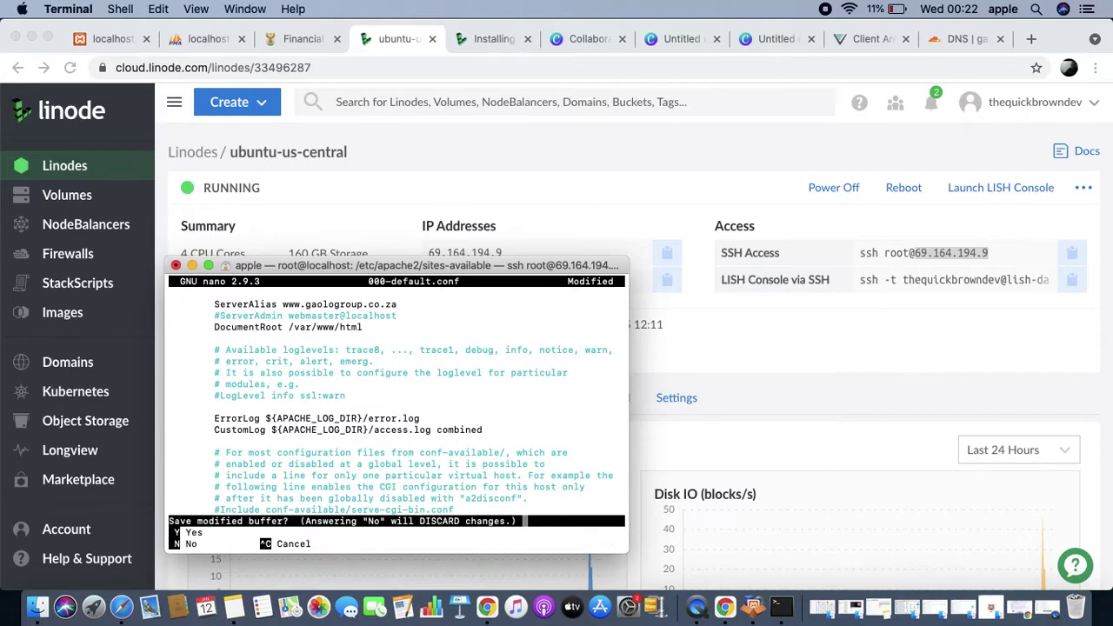
pyautogui.press('y')
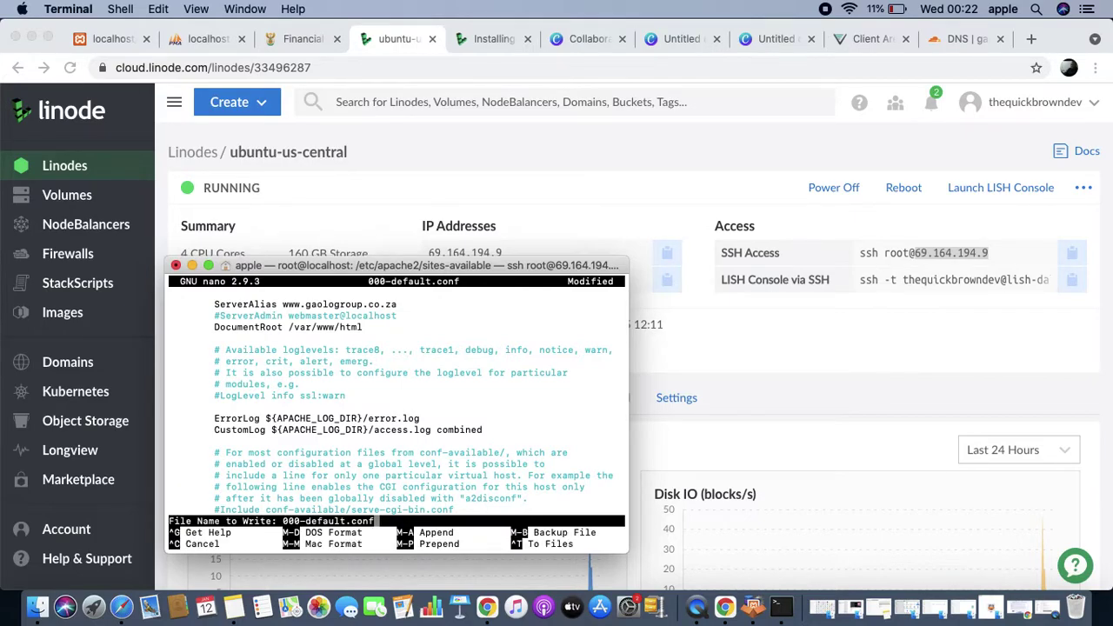
pyautogui.press('Return')
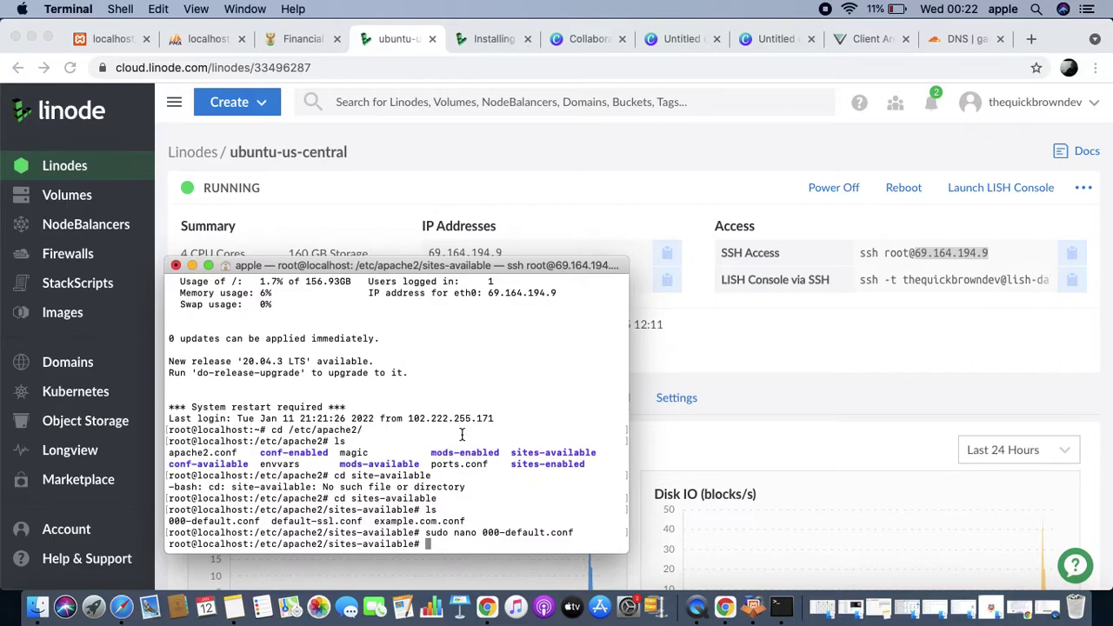
# Step: Switch to Chrome and copy gaologroup.co.za from the DNS management heading in Cloudflare
pyautogui.click(984, 46)
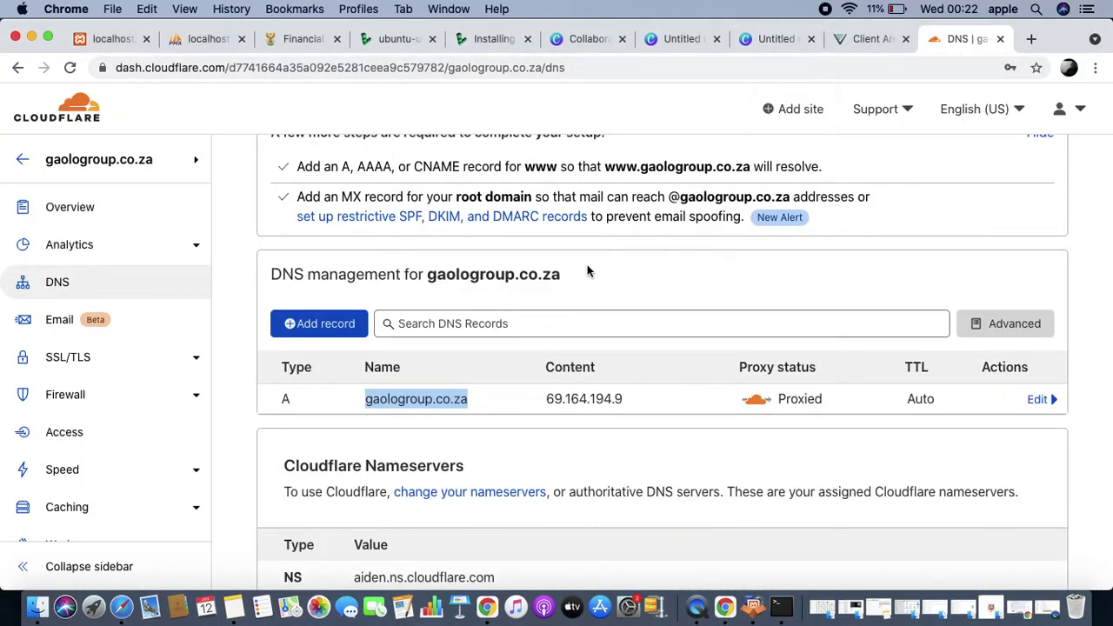
pyautogui.moveTo(566, 277); pyautogui.dragTo(430, 280)
pyautogui.press('super+c')
pyautogui.scroll(3, 105, 248)
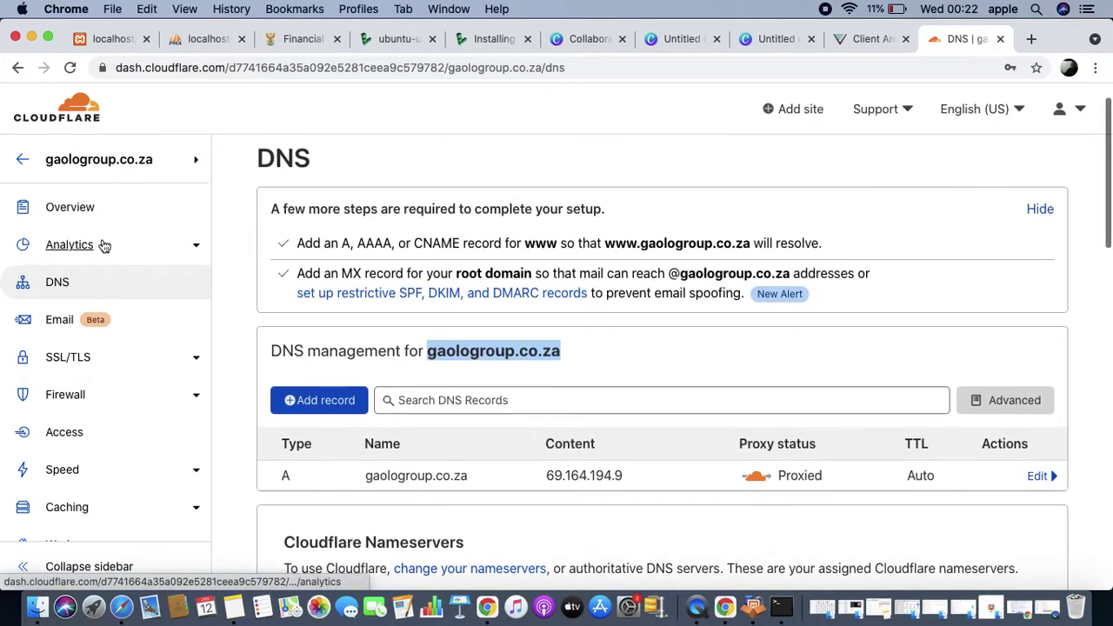
# Step: Enable the SSL/TLS Recommender for gaologroup.co.za in Cloudflare and review the encryption mode options
pyautogui.click(102, 373)
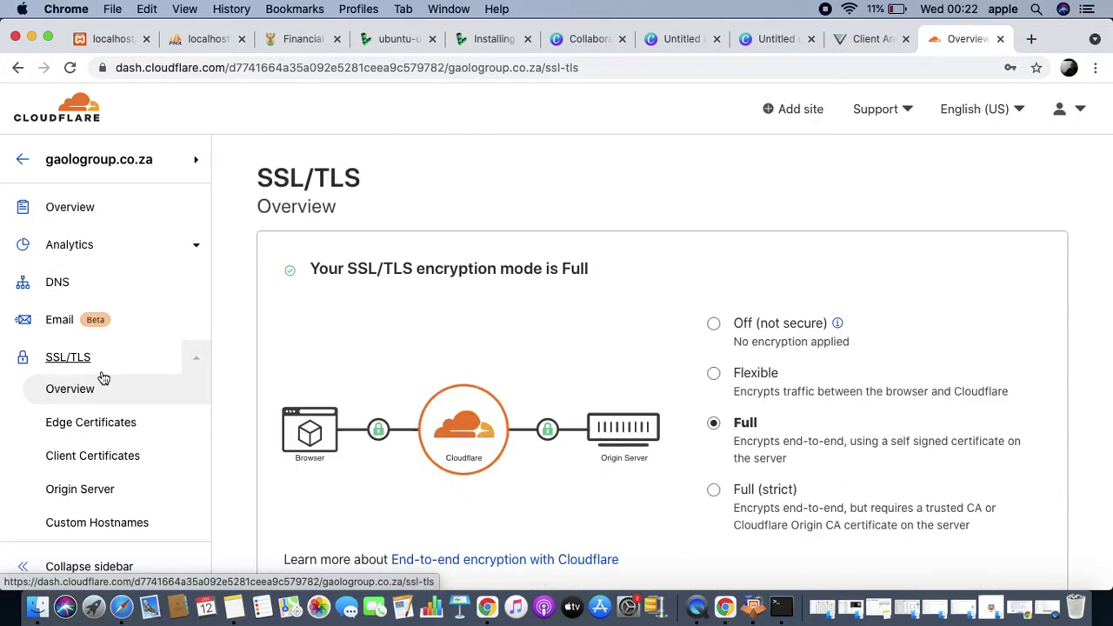
pyautogui.scroll(-5, 540, 314)
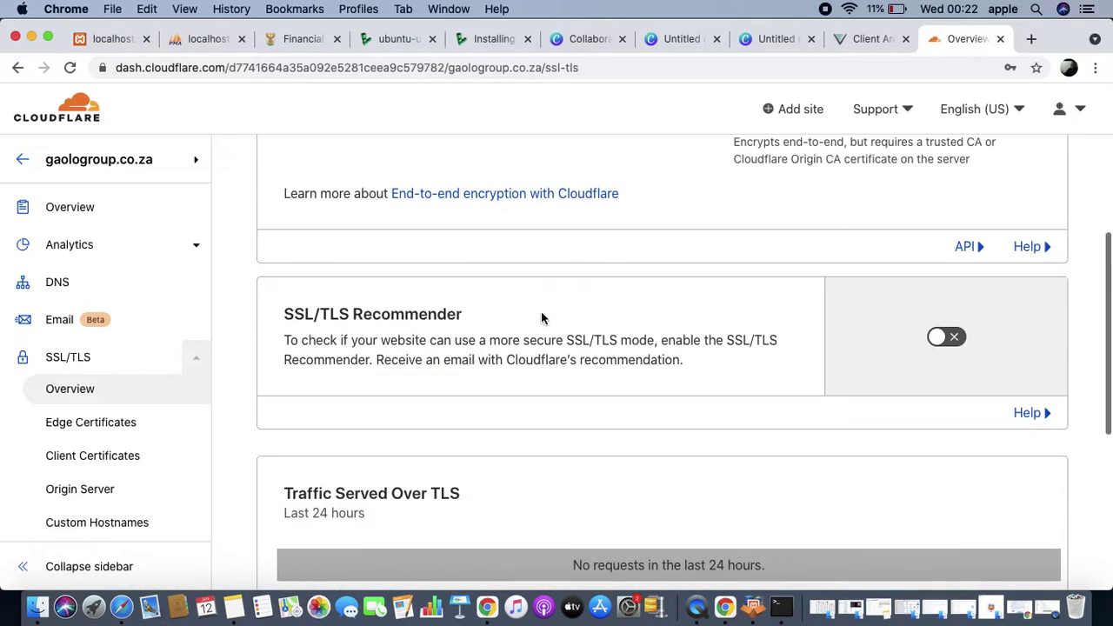
pyautogui.click(948, 338)
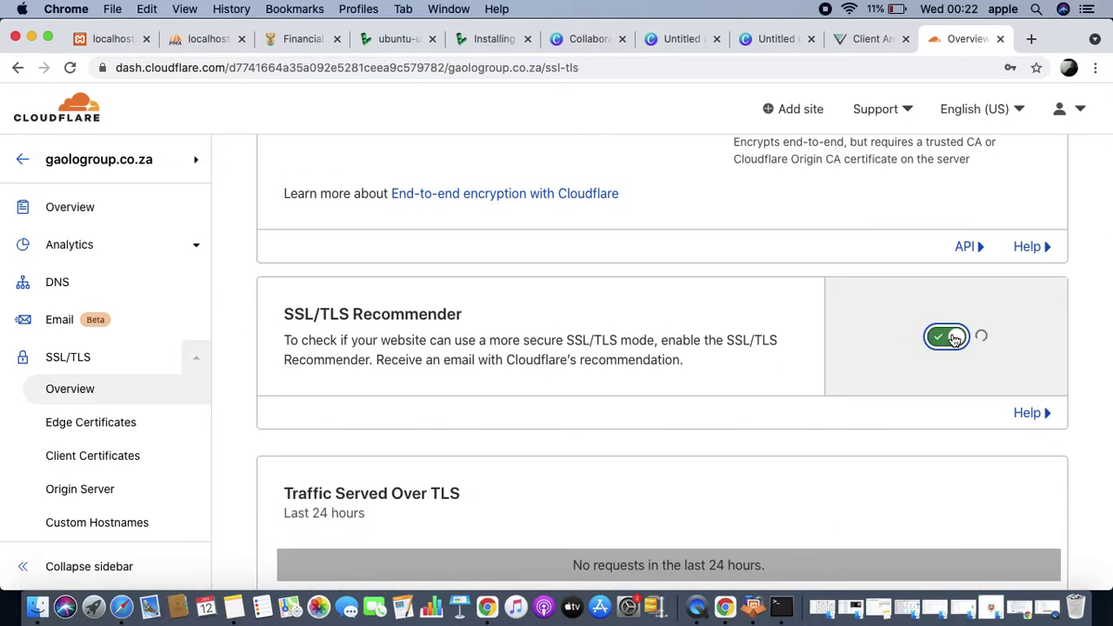
pyautogui.scroll(-5, 833, 371)
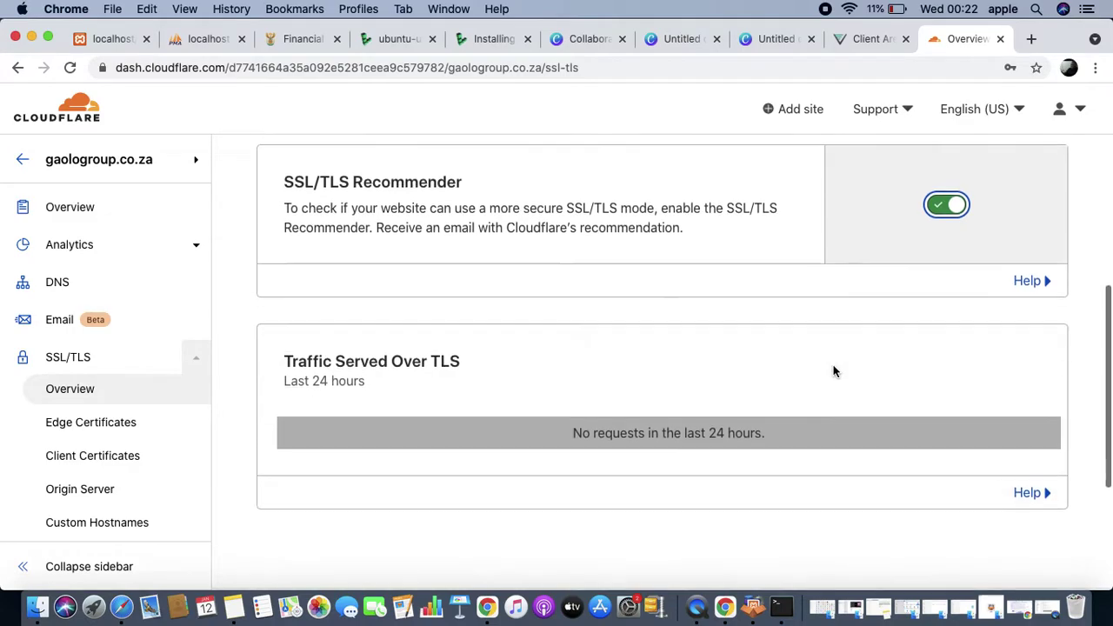
pyautogui.scroll(10, 833, 372)
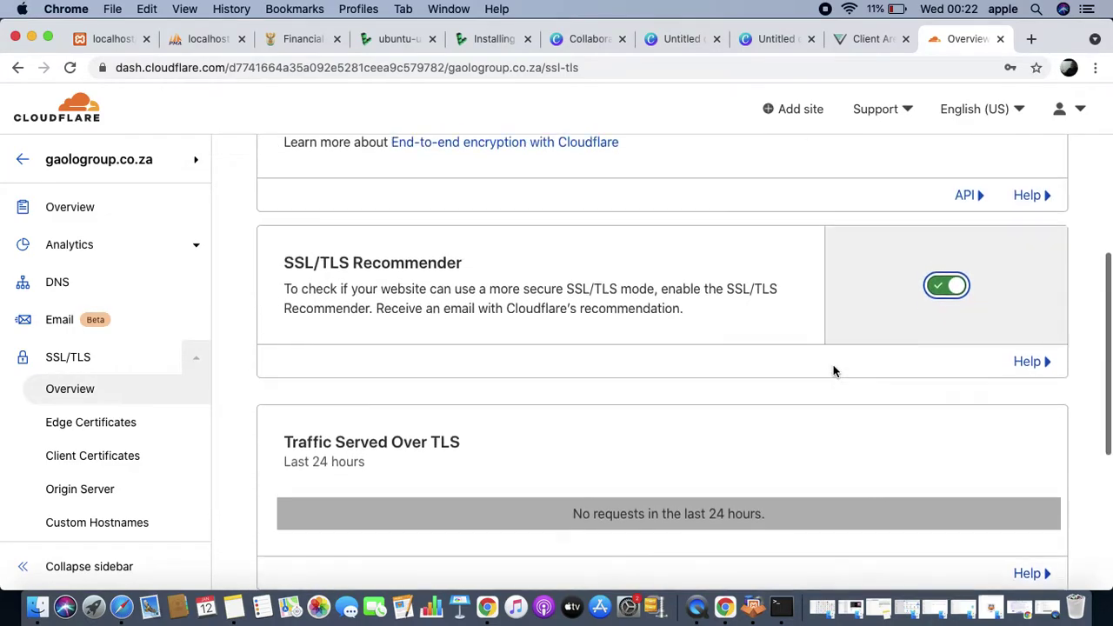
pyautogui.scroll(2, 833, 371)
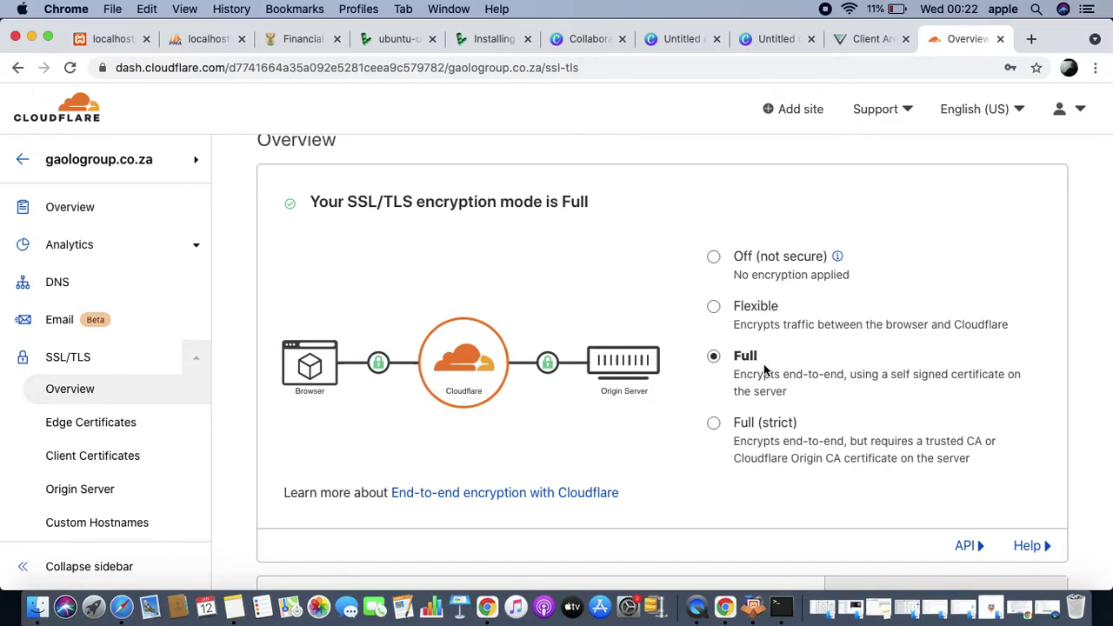
pyautogui.scroll(2, 768, 371)
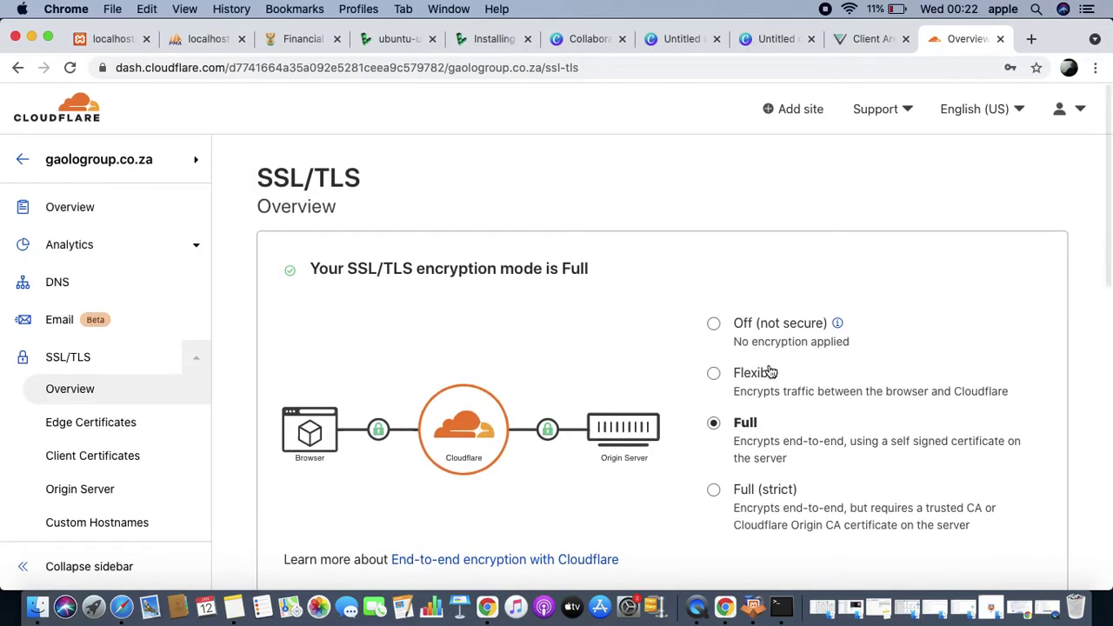
pyautogui.scroll(-6, 768, 371)
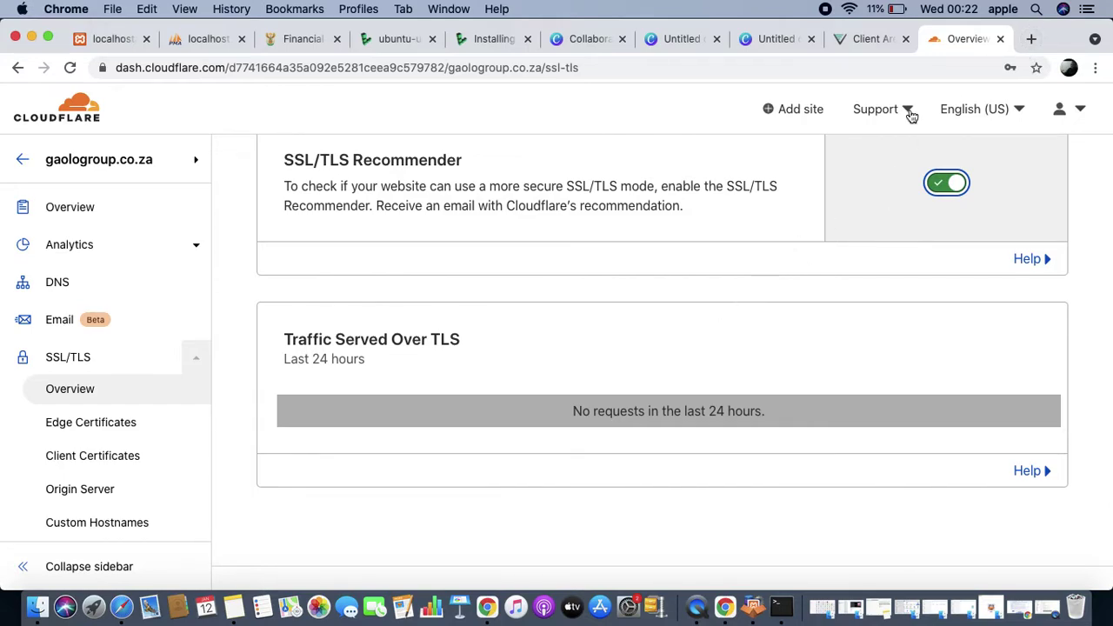
# Step: Open gaologroup.co.za in a new browser tab
pyautogui.click(1031, 40)
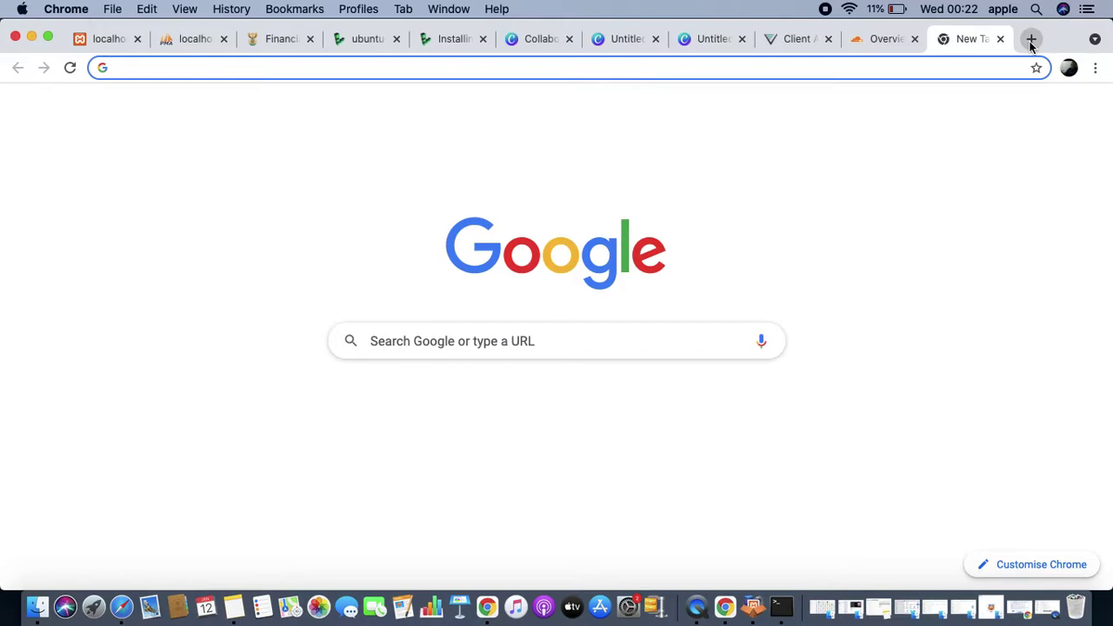
pyautogui.write('ga')
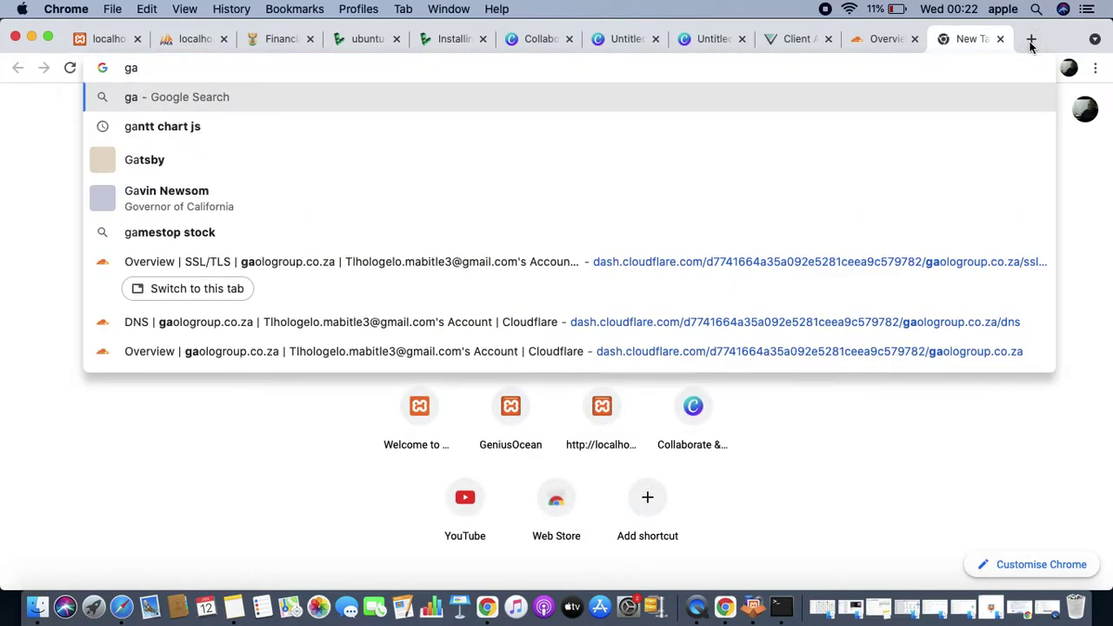
pyautogui.write('ologroup.co')
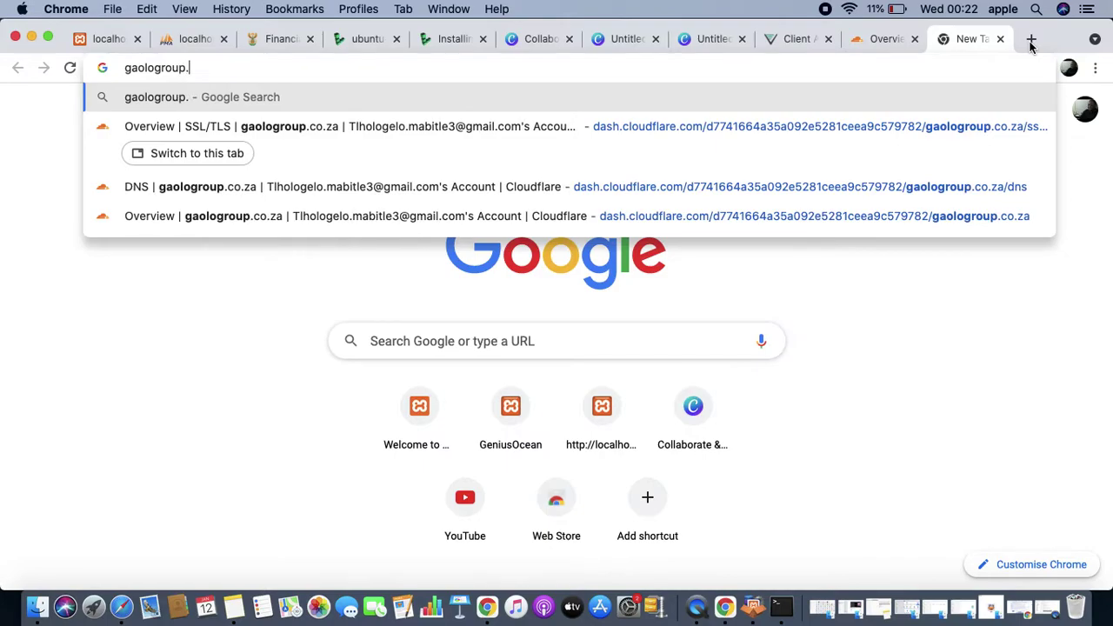
pyautogui.write('.za')
pyautogui.press('Return')
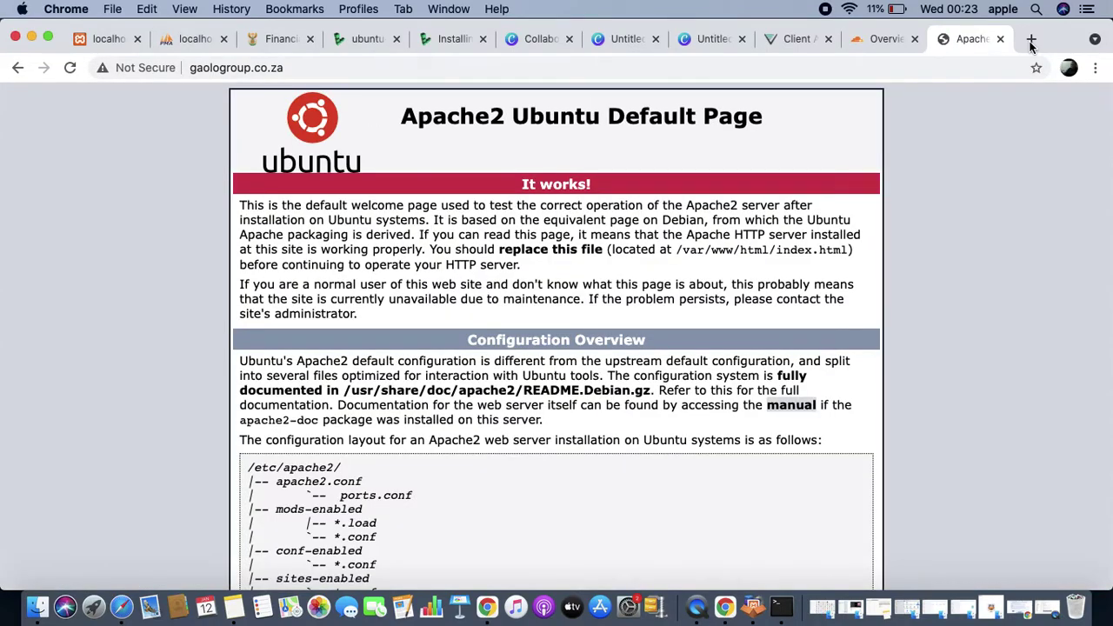
# Step: Look over the page served at gaologroup.co.za and inspect the site's connection security details
pyautogui.scroll(-3, 463, 235)
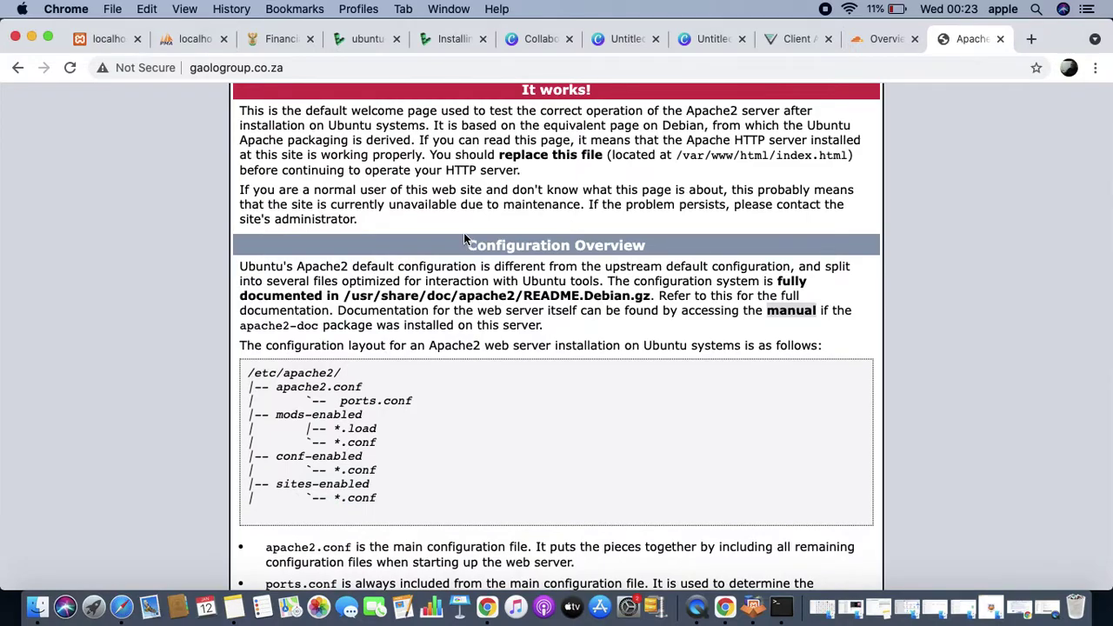
pyautogui.scroll(3, 464, 232)
pyautogui.click(124, 68)
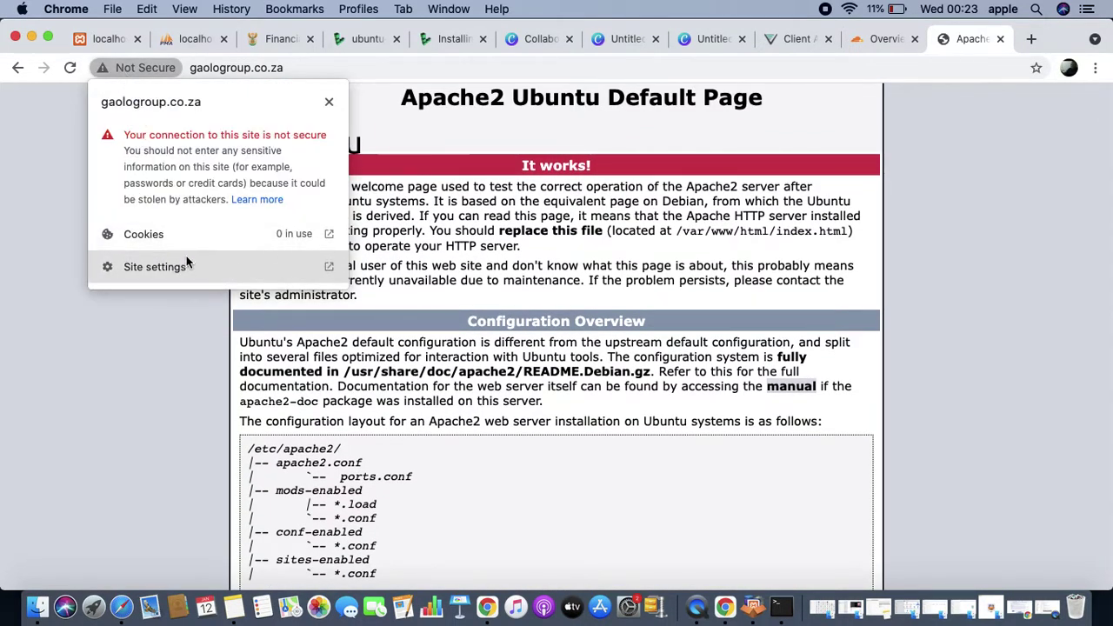
pyautogui.click(121, 70)
pyautogui.click(122, 72)
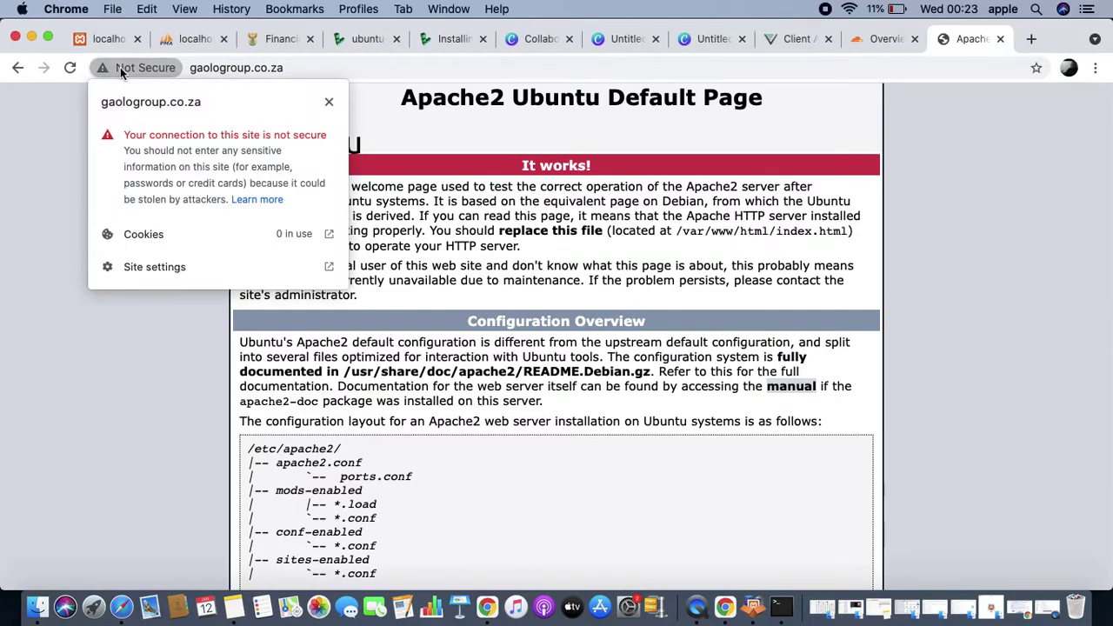
# Step: Set the domain's SSL/TLS encryption mode to Full (strict) in Cloudflare
pyautogui.click(862, 37)
pyautogui.scroll(3, 839, 289)
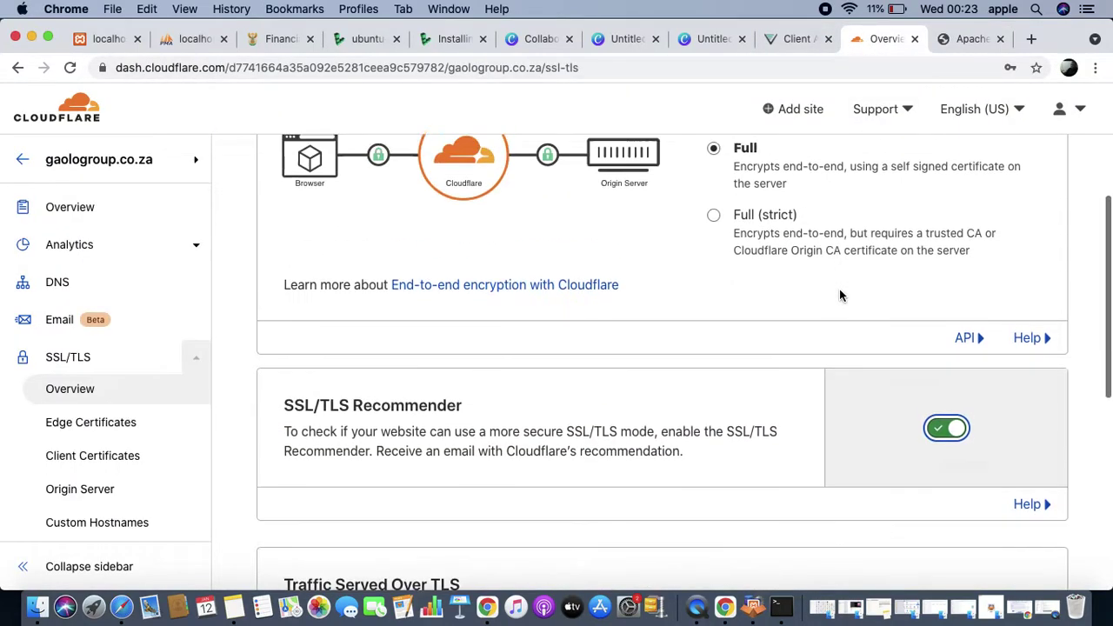
pyautogui.scroll(3, 839, 289)
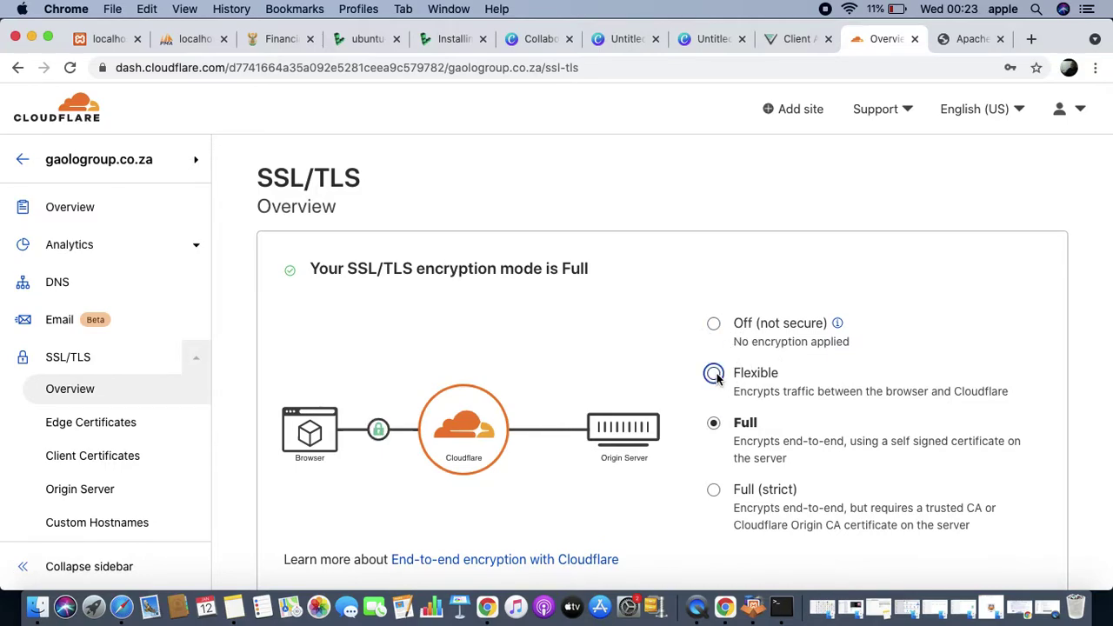
pyautogui.click(714, 491)
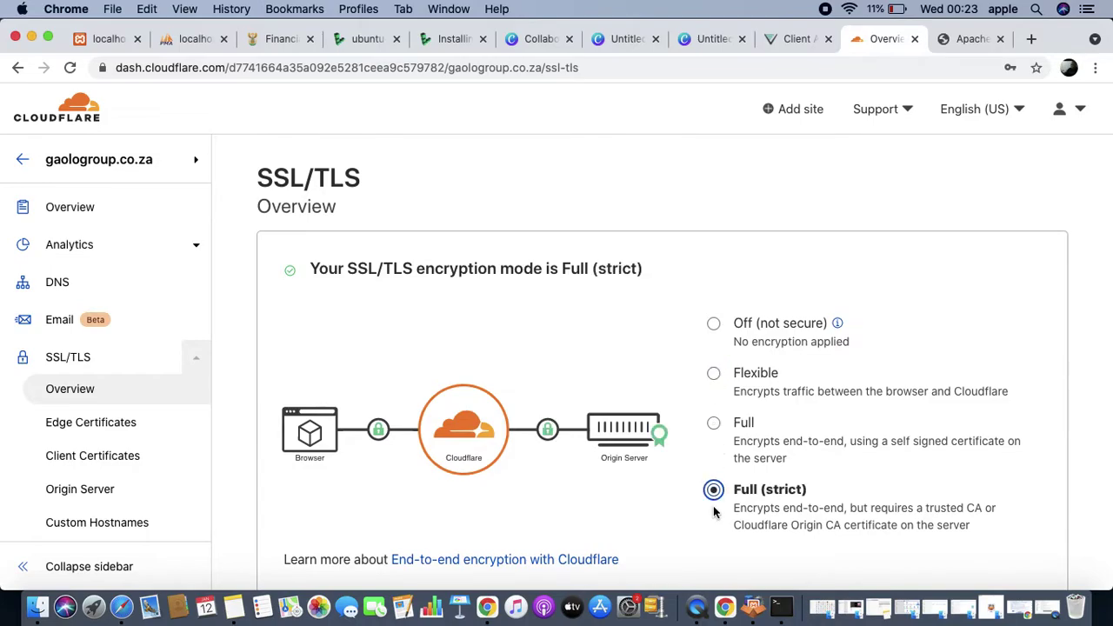
pyautogui.scroll(-5, 713, 513)
pyautogui.scroll(2, 713, 513)
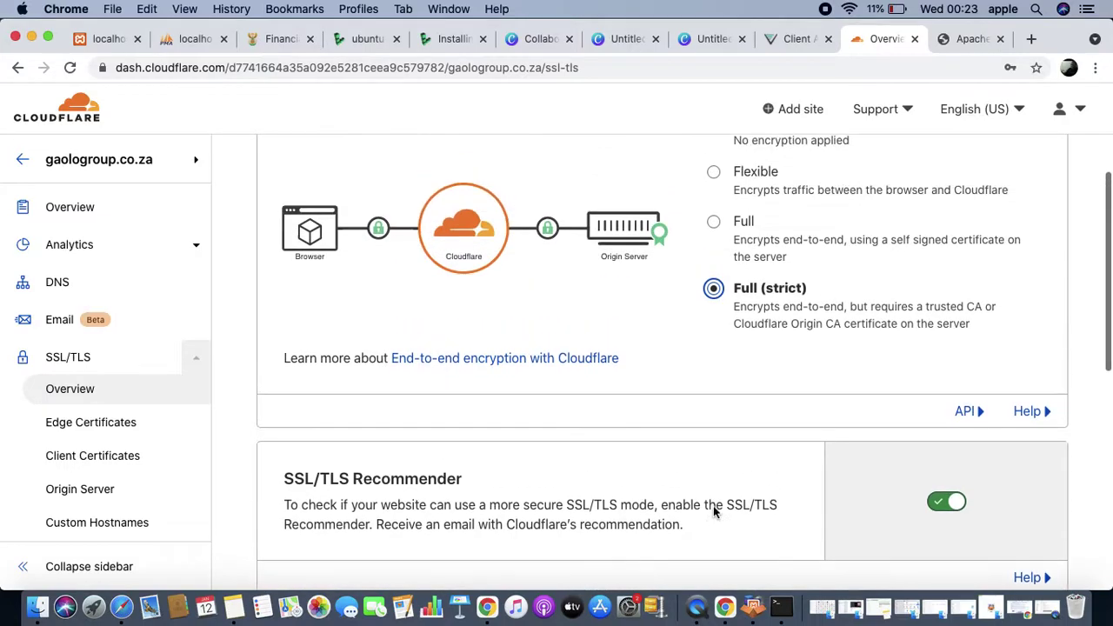
pyautogui.scroll(3, 713, 509)
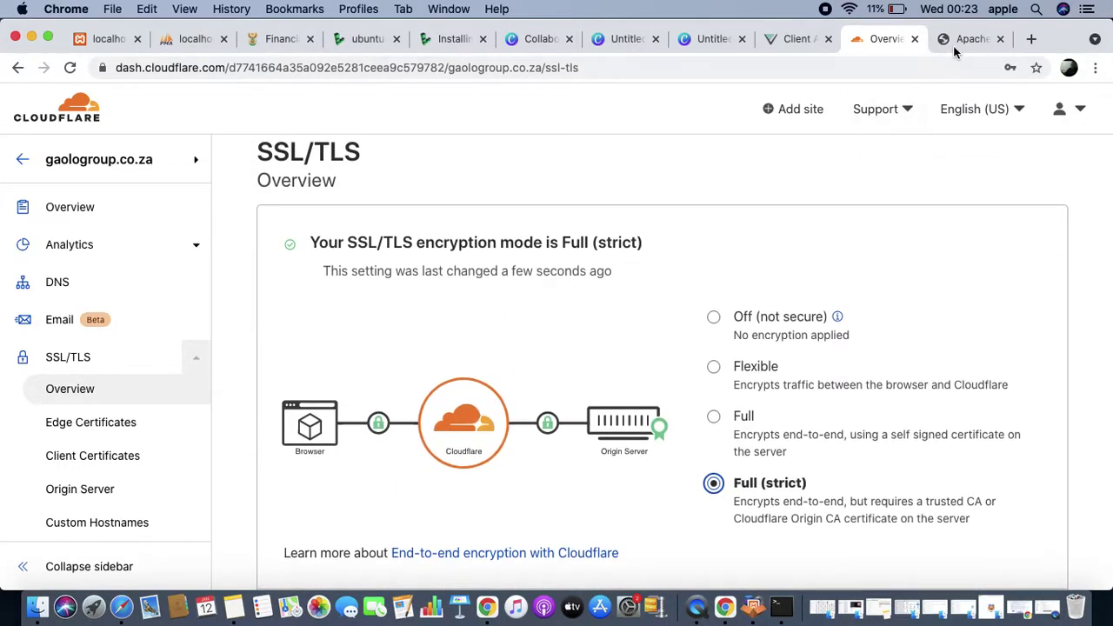
# Step: Reload gaologroup.co.za in its open tab and check its connection security again
pyautogui.click(953, 39)
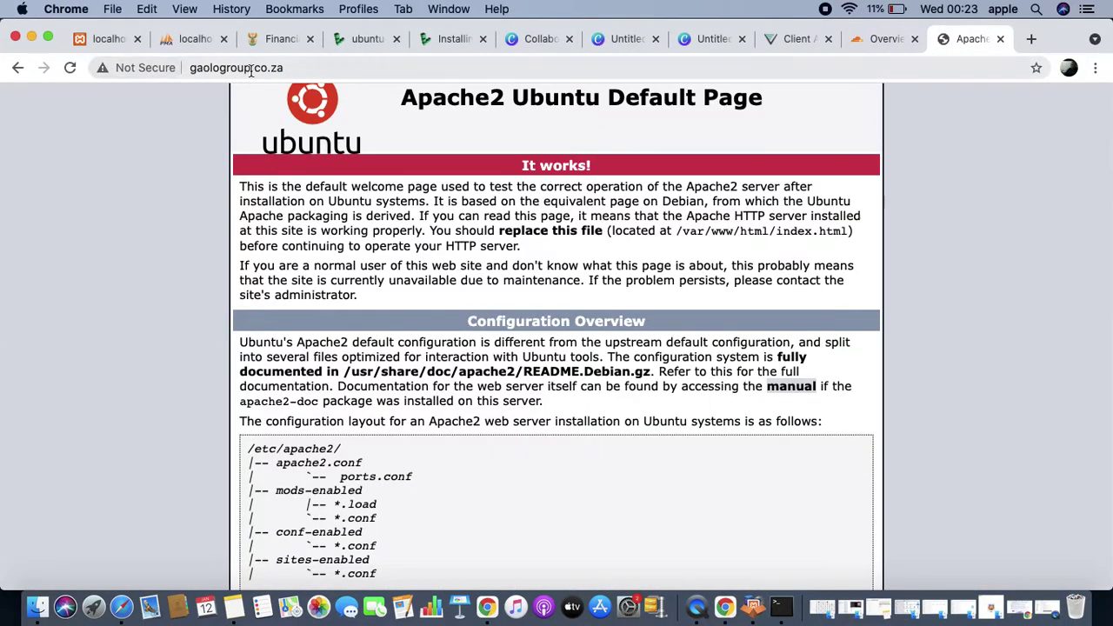
pyautogui.click(292, 79)
pyautogui.press('Return')
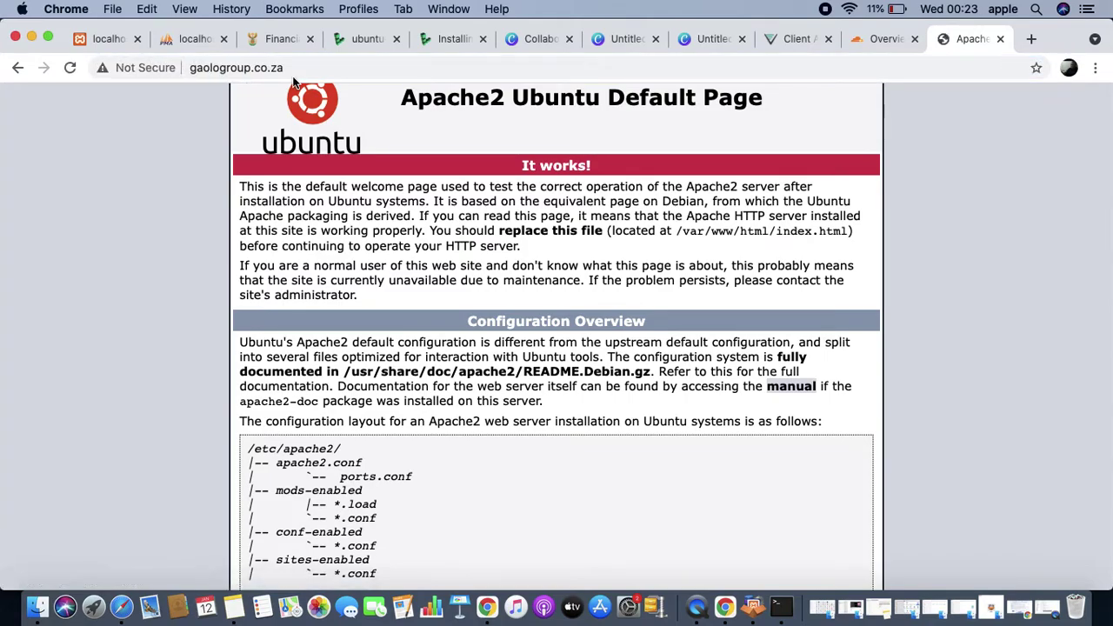
pyautogui.click(135, 69)
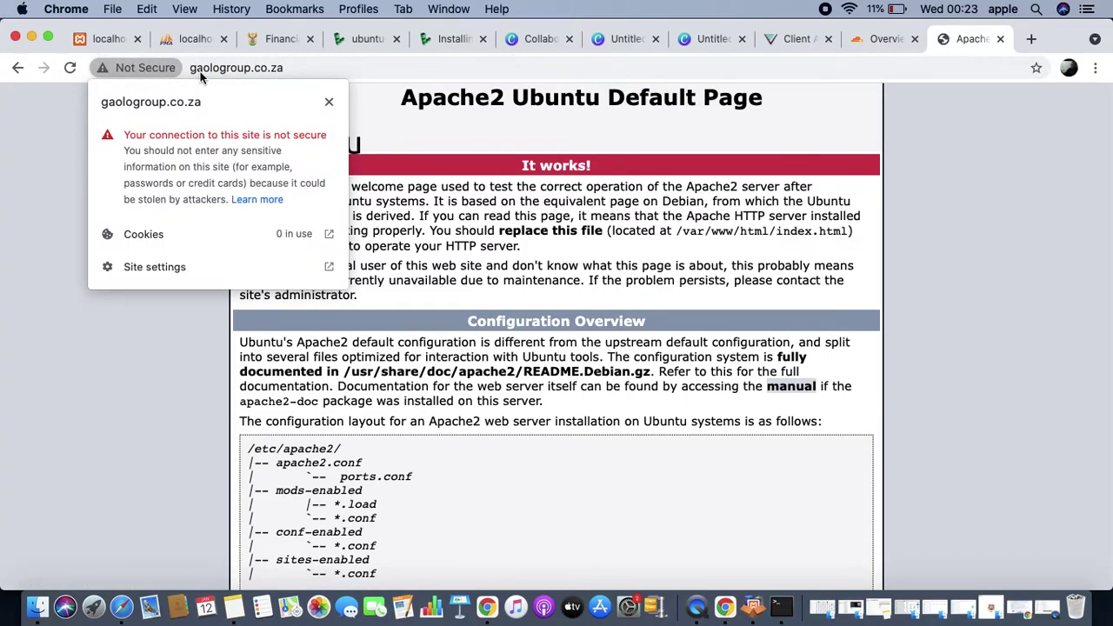
# Step: Open gaologroup.co.za in a new Incognito window and check its connection security details
pyautogui.click(1095, 67)
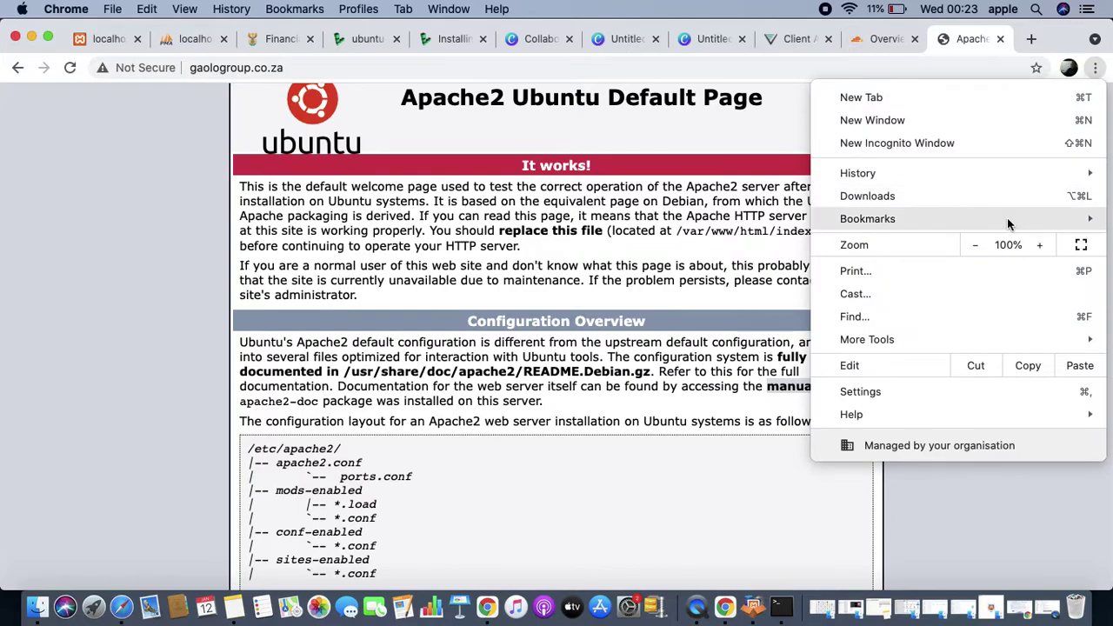
pyautogui.moveTo(1007, 217)
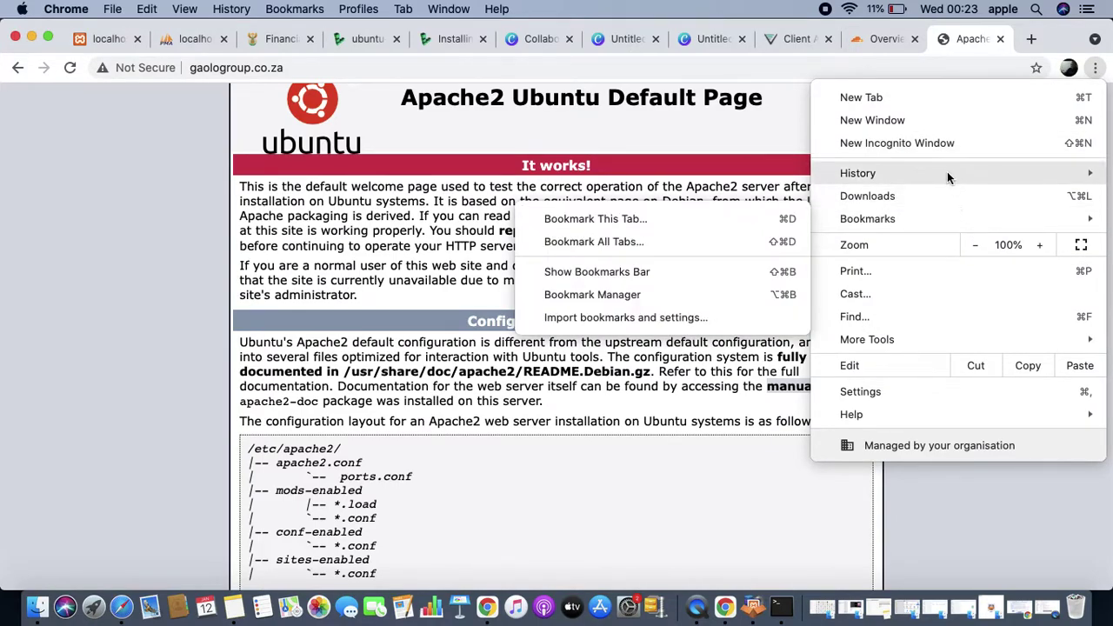
pyautogui.moveTo(947, 173)
pyautogui.click(929, 145)
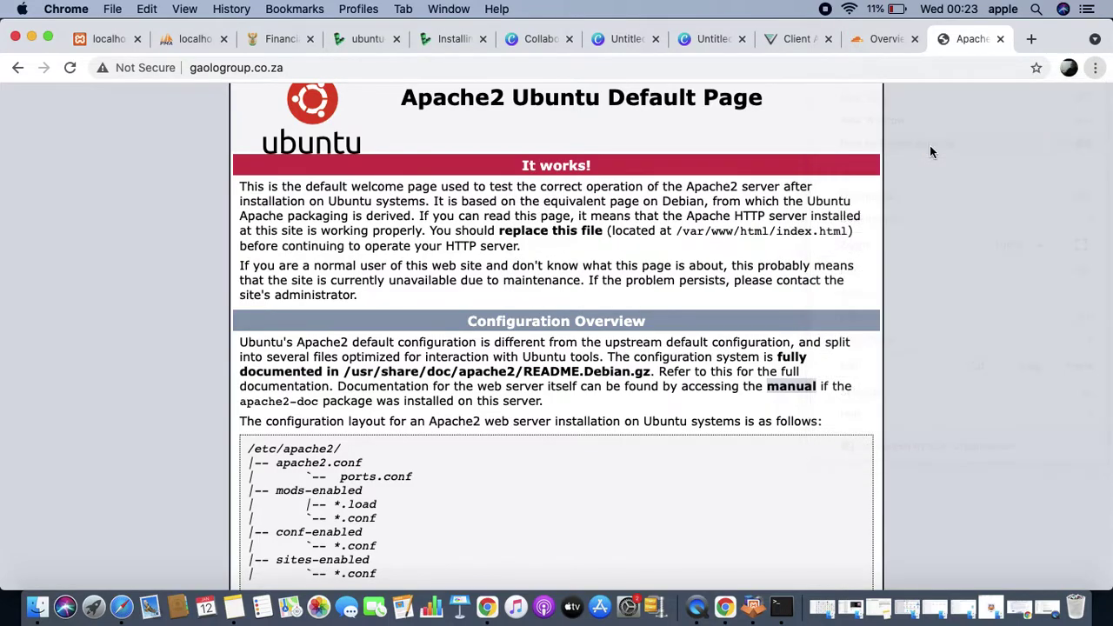
pyautogui.write('gaologroup.co.za')
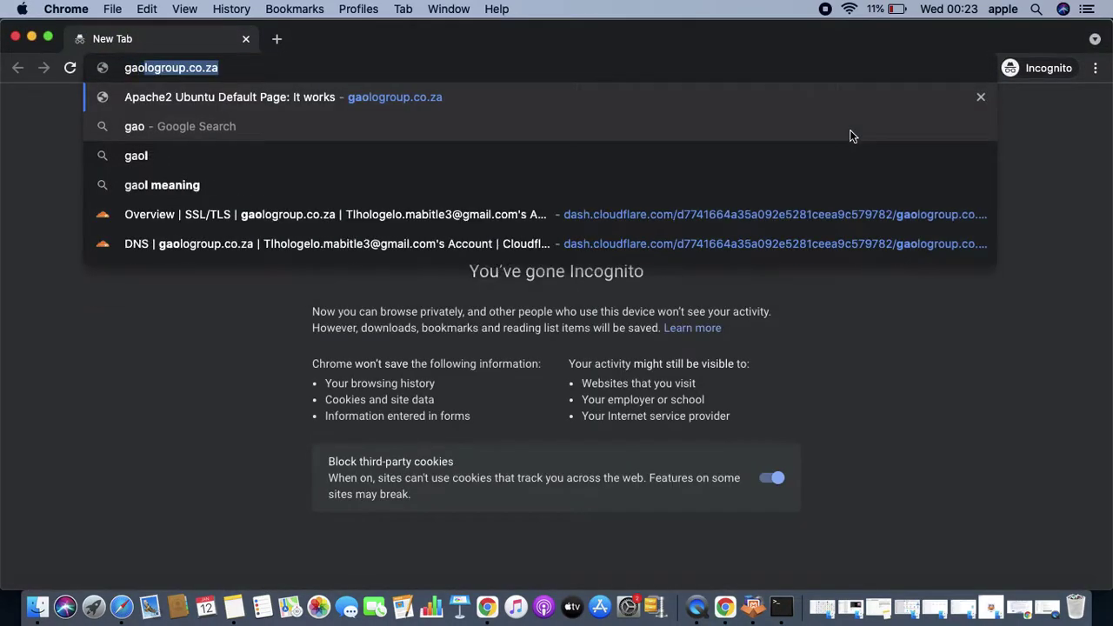
pyautogui.press('Return')
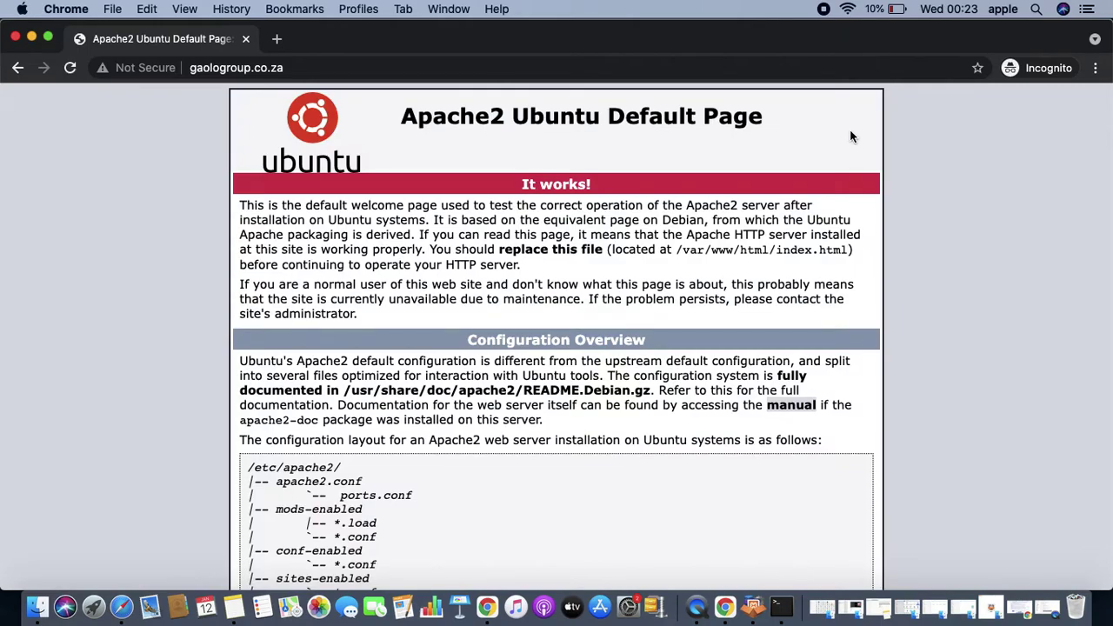
pyautogui.click(139, 68)
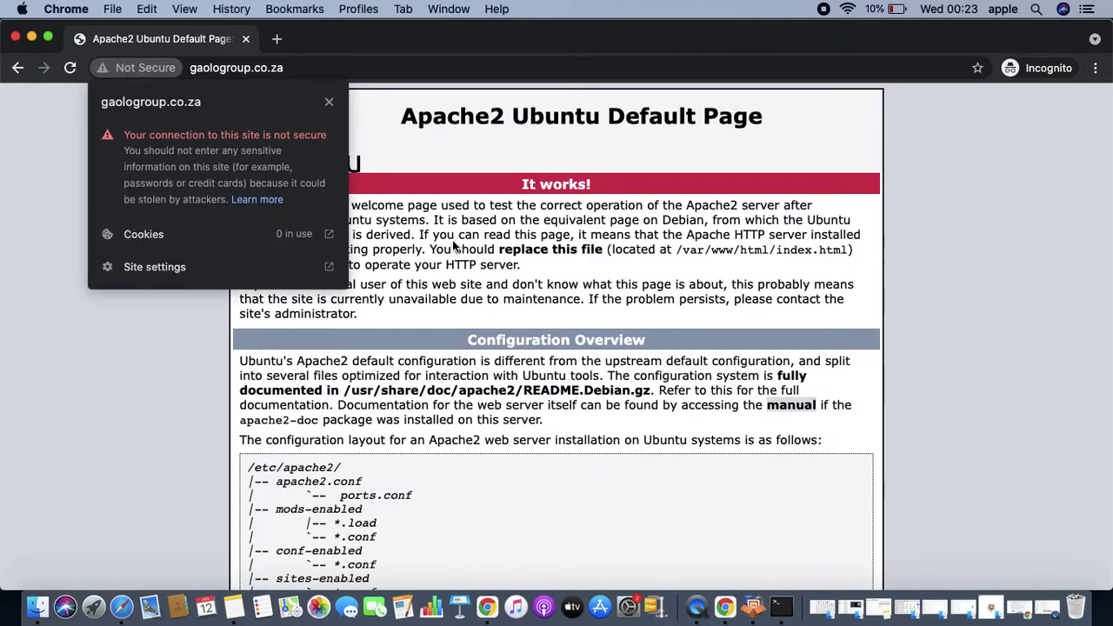
pyautogui.click(329, 103)
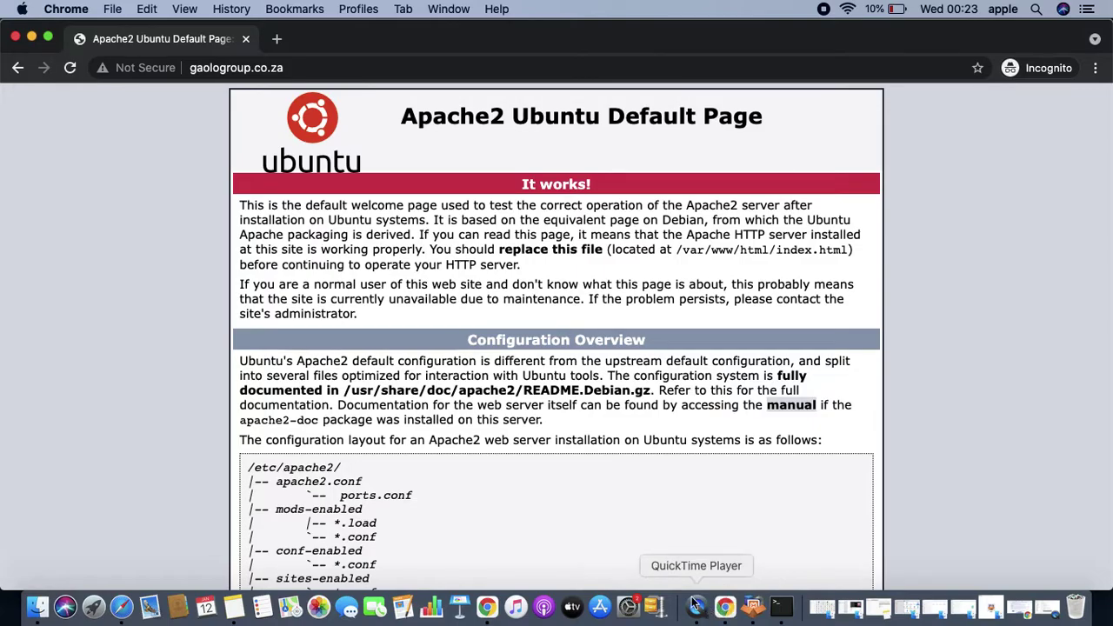
pyautogui.click(486, 606)
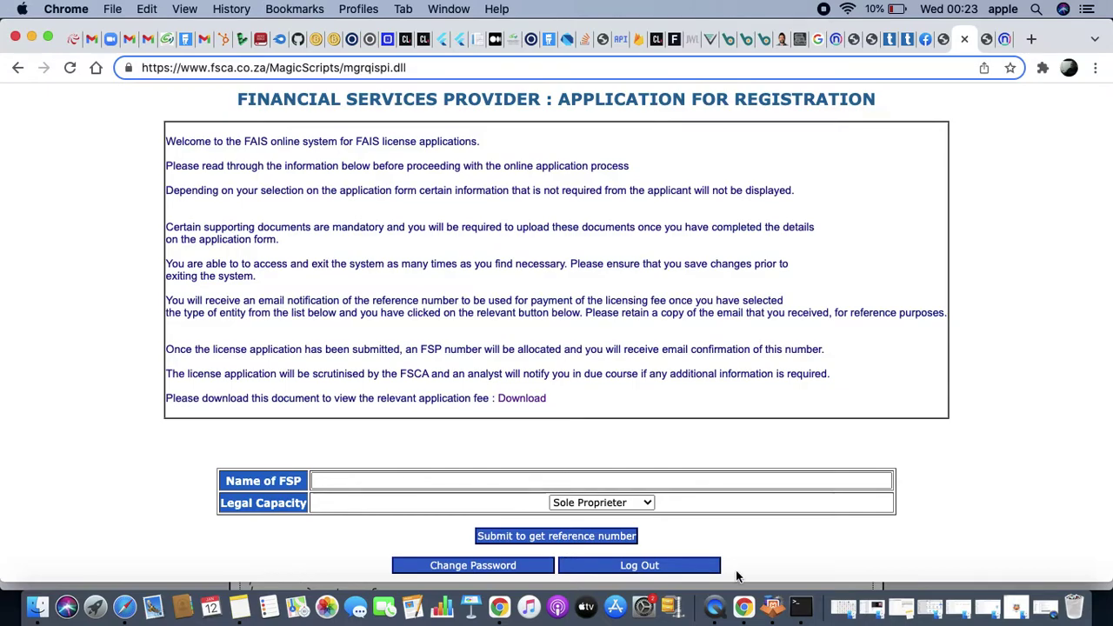
pyautogui.click(746, 609)
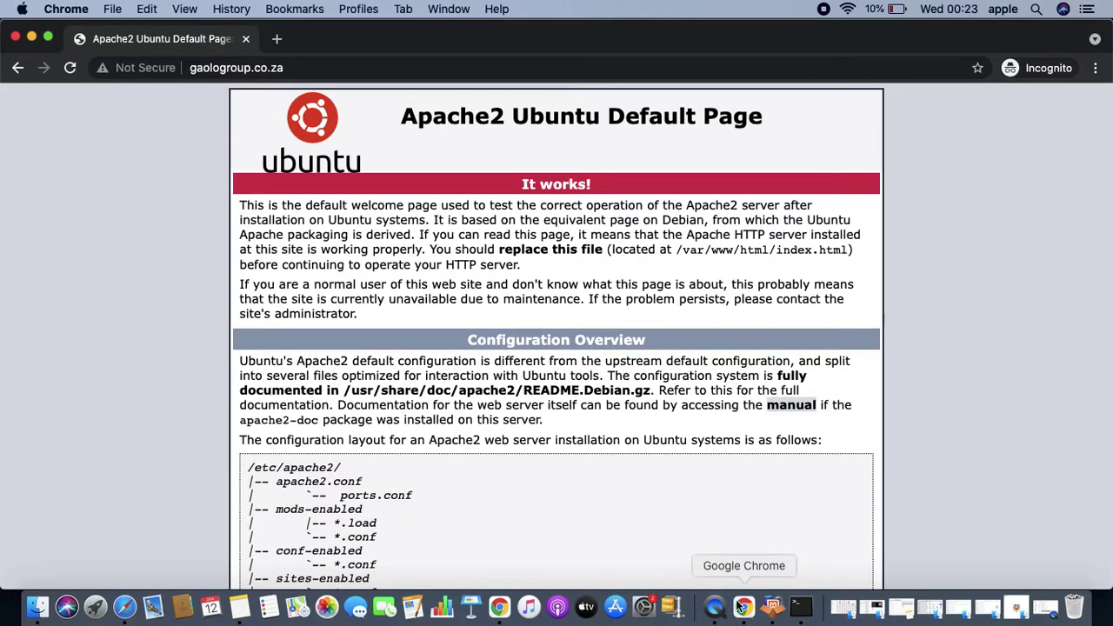